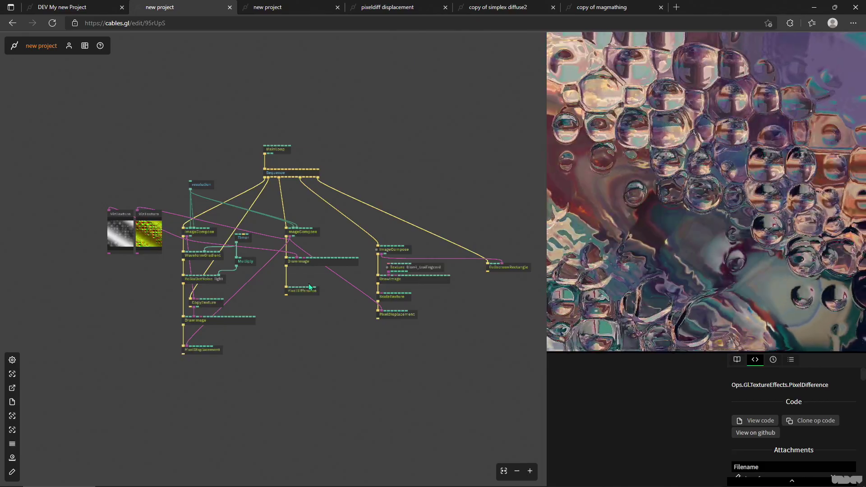
Examine the patch graph from MainLoop and Sequence through the ImageCompose branches to the trading card PixelDisplacement chain and FullscreenRectangle.
{"action": "scroll", "coordinate": [330, 322], "scroll_direction": "down", "scroll_amount": 5}
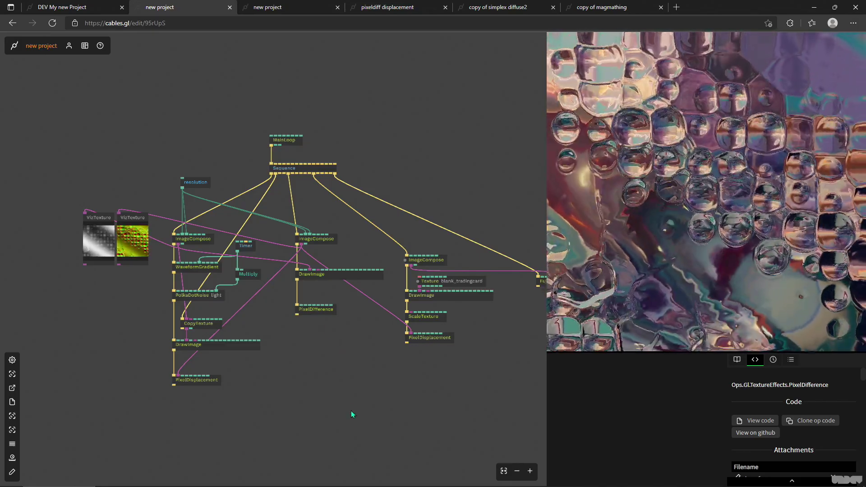
{"action": "left_click_drag", "start_coordinate": [329, 373], "coordinate": [388, 363]}
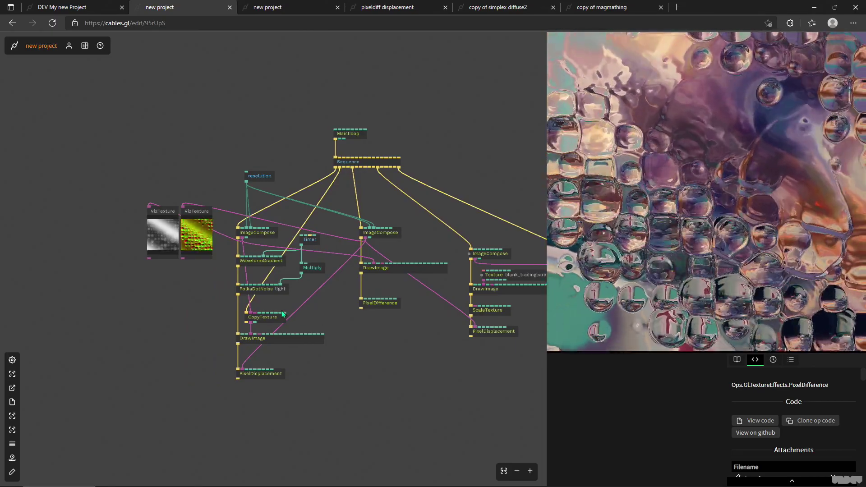
{"action": "scroll", "coordinate": [276, 321], "scroll_direction": "up", "scroll_amount": 3}
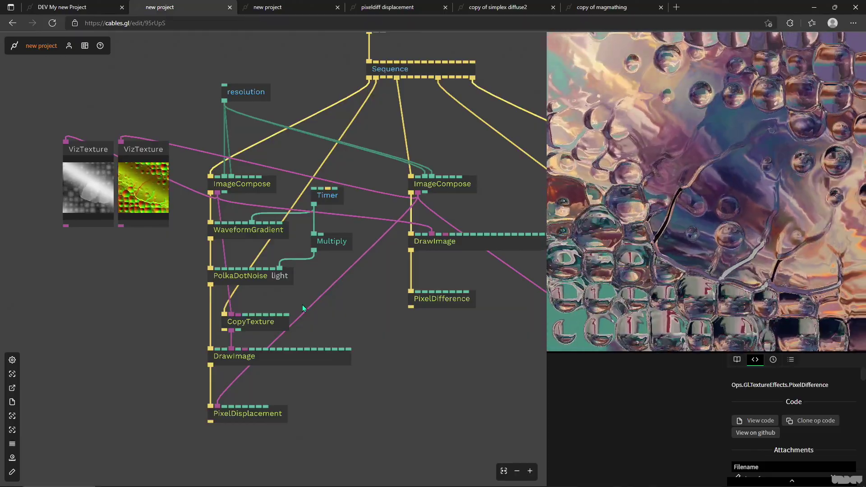
{"action": "scroll", "coordinate": [419, 343], "scroll_direction": "down", "scroll_amount": 5}
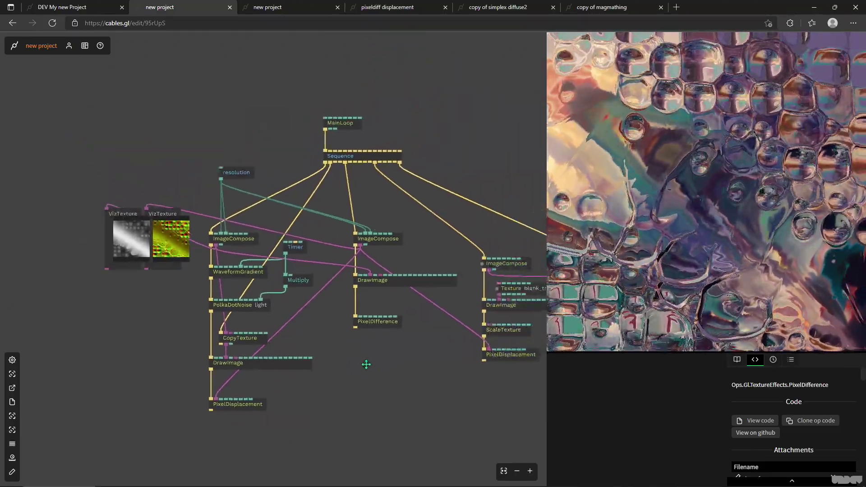
{"action": "left_click_drag", "start_coordinate": [332, 366], "coordinate": [357, 378]}
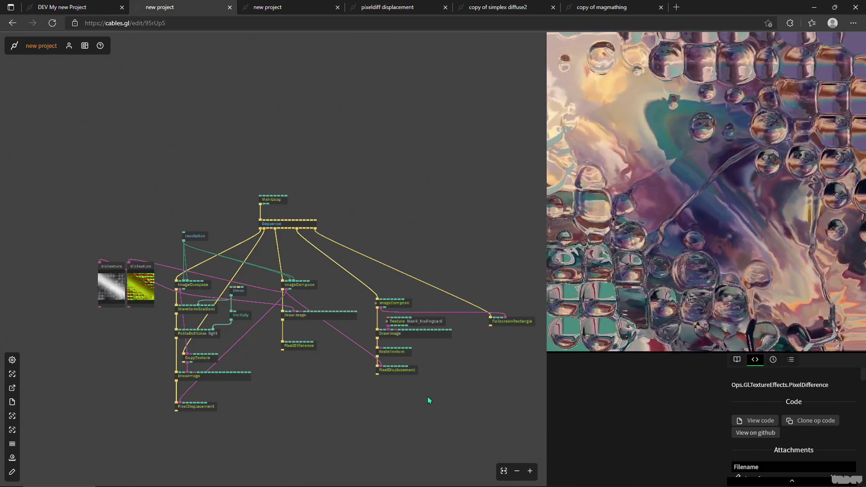
{"action": "scroll", "coordinate": [425, 383], "scroll_direction": "up", "scroll_amount": 5}
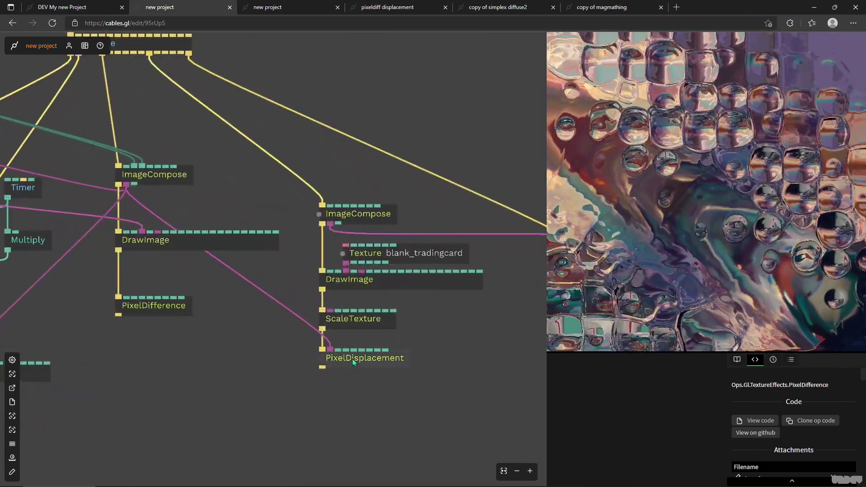
{"action": "left_click_drag", "start_coordinate": [483, 342], "coordinate": [396, 363]}
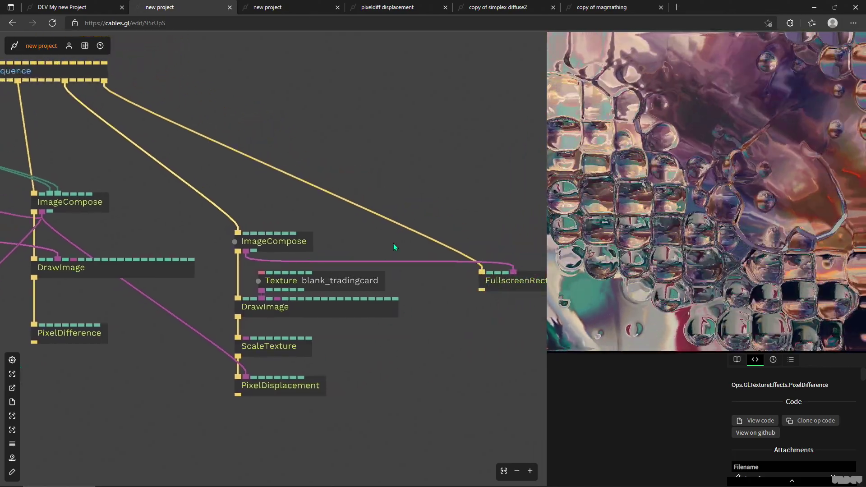
{"action": "scroll", "coordinate": [351, 283], "scroll_direction": "down", "scroll_amount": 1}
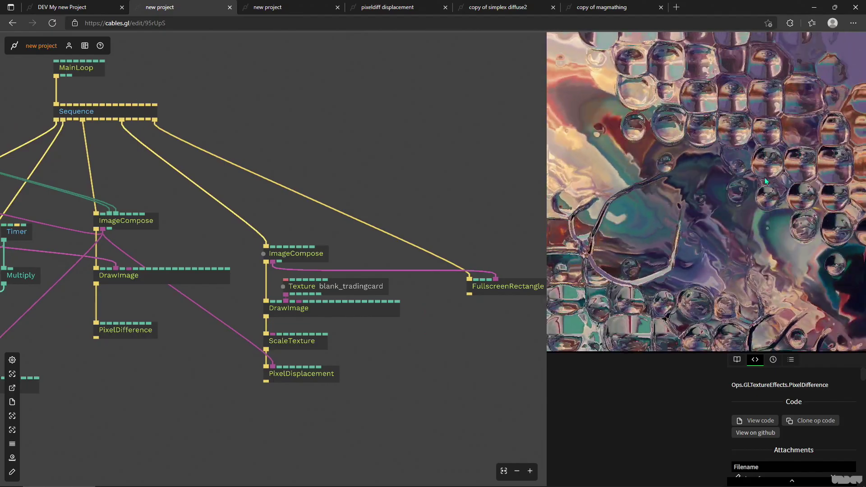
Examine the first ImageCompose branch, marking its ops from WaveformGradient and PolkaDotNoise down to PixelDisplacement as a group.
{"action": "scroll", "coordinate": [425, 215], "scroll_direction": "down", "scroll_amount": 2}
{"action": "left_click_drag", "start_coordinate": [177, 375], "coordinate": [349, 375]}
{"action": "scroll", "coordinate": [116, 218], "scroll_direction": "up", "scroll_amount": 4}
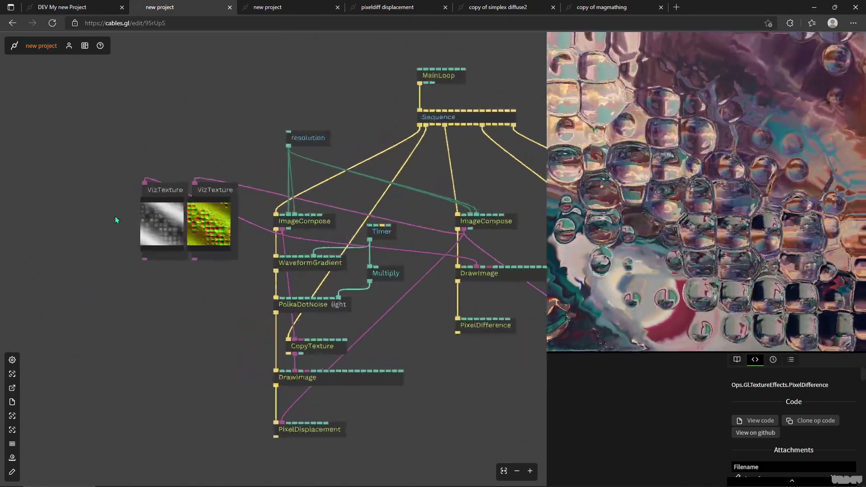
{"action": "left_click_drag", "start_coordinate": [267, 142], "coordinate": [171, 85]}
{"action": "scroll", "coordinate": [167, 82], "scroll_direction": "down", "scroll_amount": 2}
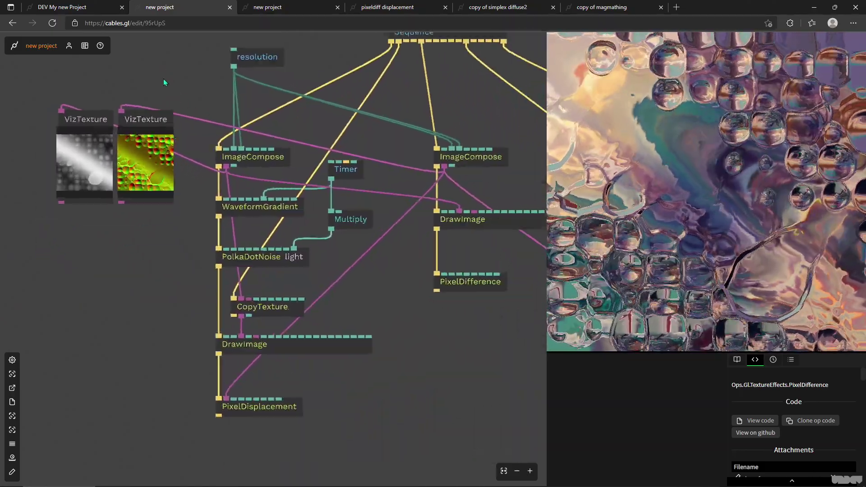
{"action": "left_click_drag", "start_coordinate": [330, 310], "coordinate": [210, 108]}
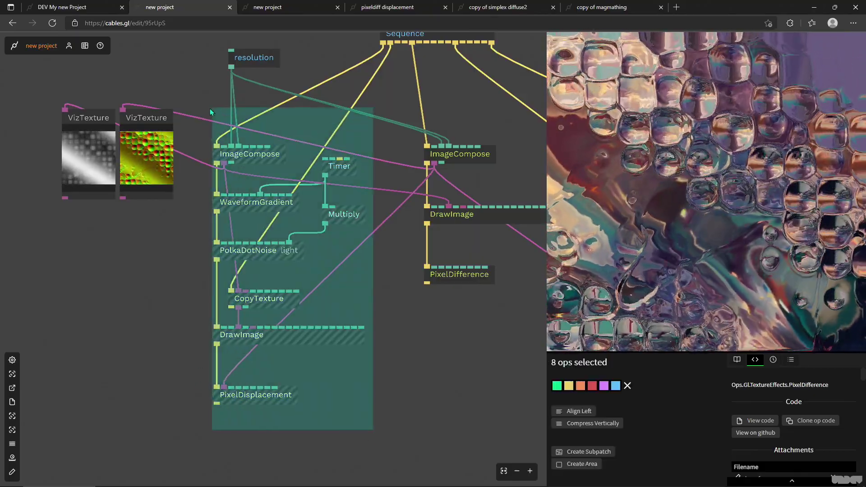
{"action": "left_click_drag", "start_coordinate": [373, 428], "coordinate": [437, 315]}
{"action": "left_click_drag", "start_coordinate": [392, 291], "coordinate": [524, 359]}
Compare the greyscale and the red-green VizTexture previews up close with the ImageCompose branches that feed them.
{"action": "scroll", "coordinate": [195, 227], "scroll_direction": "up", "scroll_amount": 5}
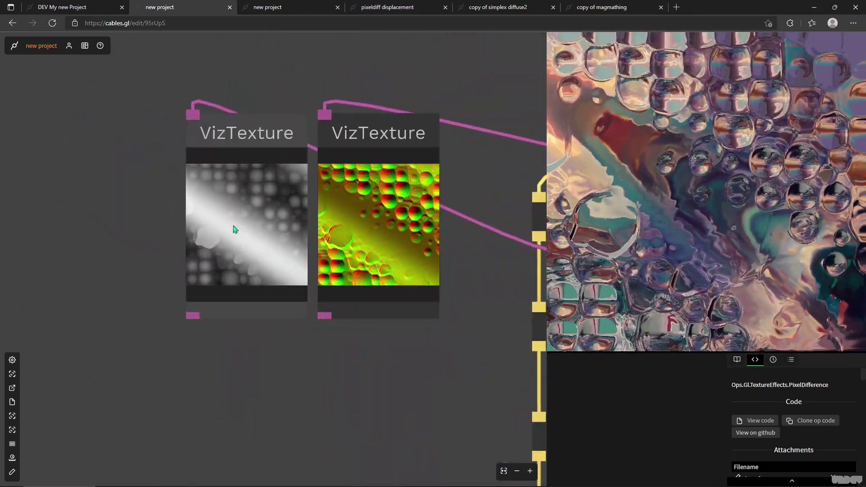
{"action": "left_click_drag", "start_coordinate": [348, 325], "coordinate": [303, 312]}
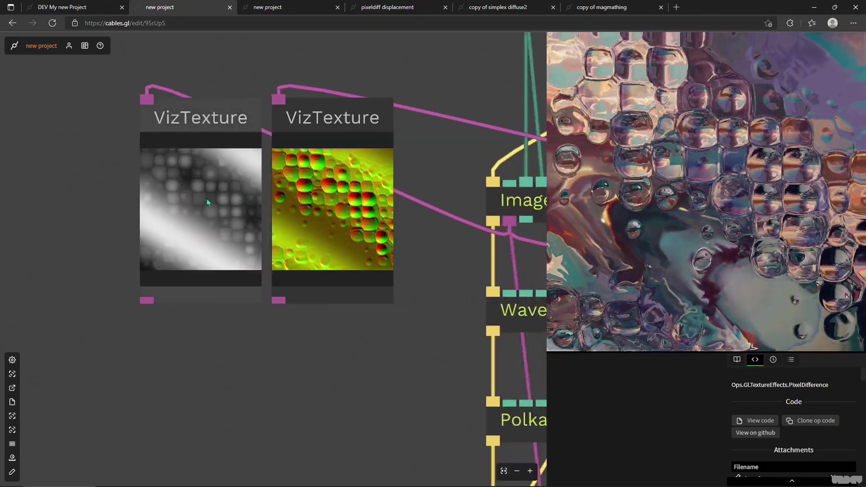
{"action": "scroll", "coordinate": [325, 312], "scroll_direction": "down", "scroll_amount": 2}
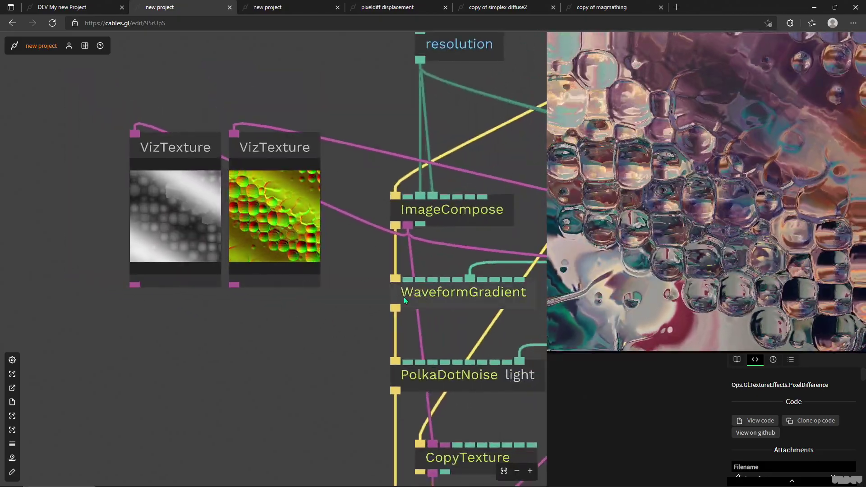
{"action": "scroll", "coordinate": [334, 318], "scroll_direction": "down", "scroll_amount": 2}
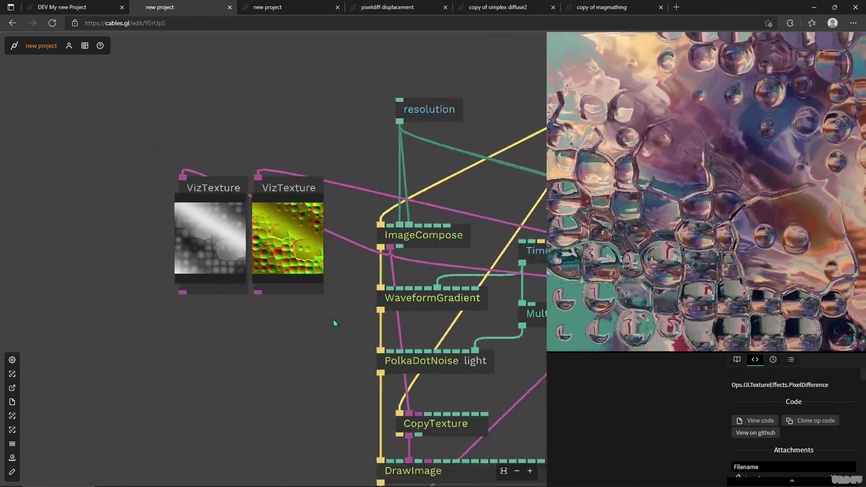
{"action": "scroll", "coordinate": [518, 370], "scroll_direction": "down", "scroll_amount": 2}
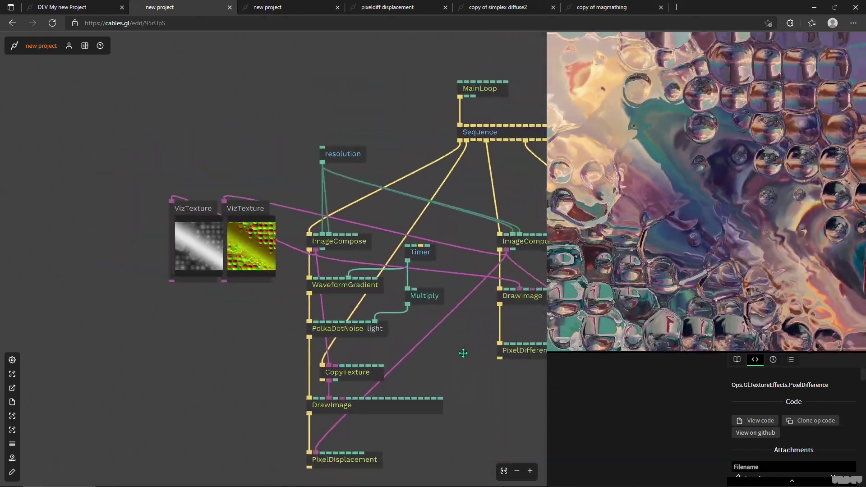
{"action": "scroll", "coordinate": [177, 223], "scroll_direction": "up", "scroll_amount": 2}
{"action": "scroll", "coordinate": [242, 201], "scroll_direction": "up", "scroll_amount": 2}
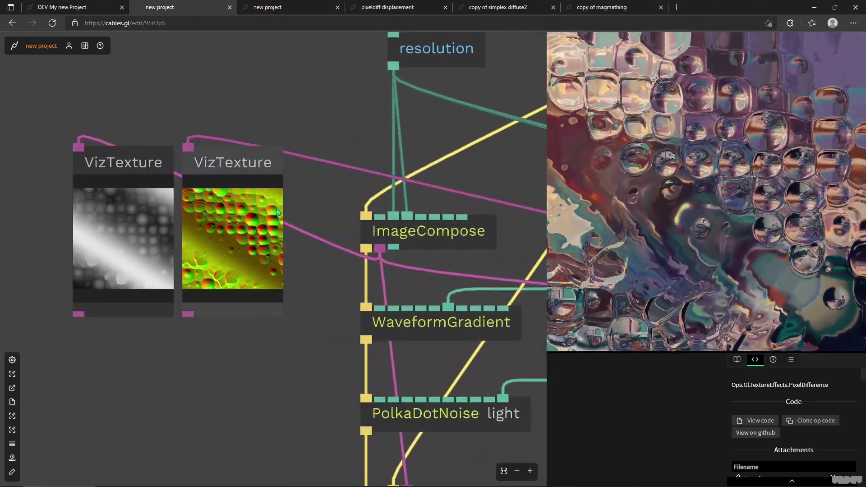
{"action": "scroll", "coordinate": [298, 361], "scroll_direction": "down", "scroll_amount": 1}
{"action": "left_click_drag", "start_coordinate": [312, 359], "coordinate": [290, 339]}
Inspect the parameters of the PixelDisplacement op at the end of the first branch against the VizTexture previews.
{"action": "scroll", "coordinate": [292, 378], "scroll_direction": "down", "scroll_amount": 5}
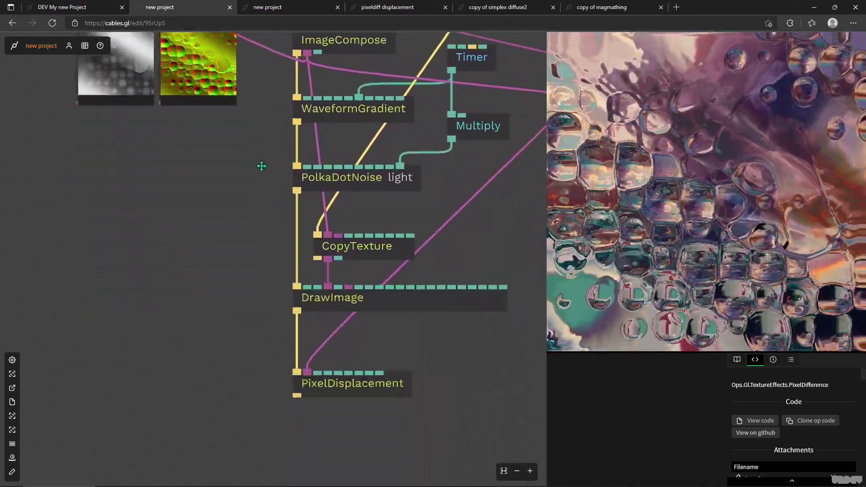
{"action": "scroll", "coordinate": [557, 403], "scroll_direction": "down", "scroll_amount": 5}
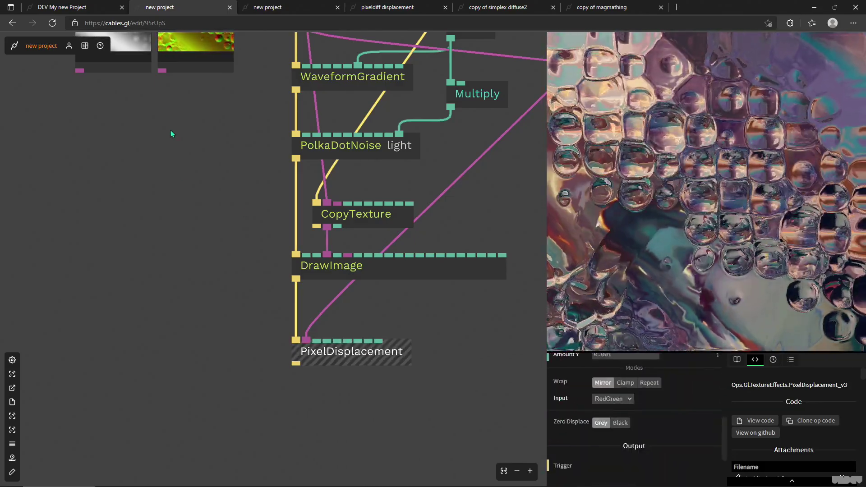
{"action": "left_click", "coordinate": [171, 130]}
{"action": "scroll", "coordinate": [211, 182], "scroll_direction": "up", "scroll_amount": 5}
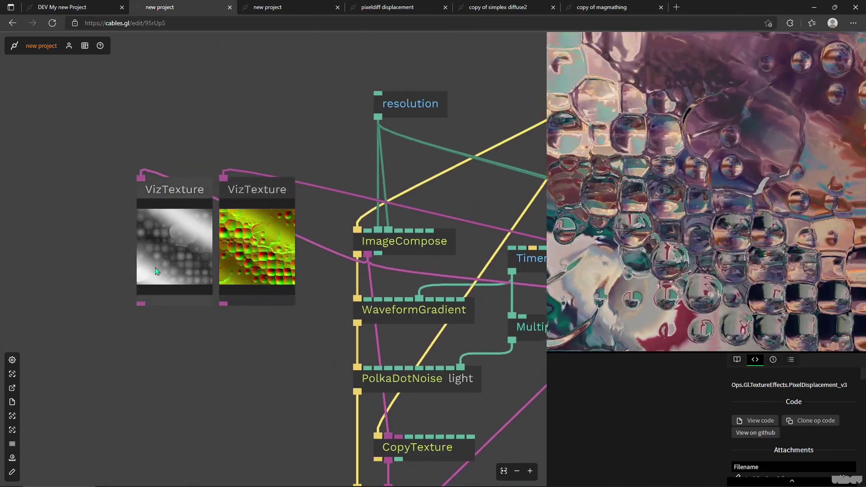
{"action": "scroll", "coordinate": [204, 210], "scroll_direction": "down", "scroll_amount": 5}
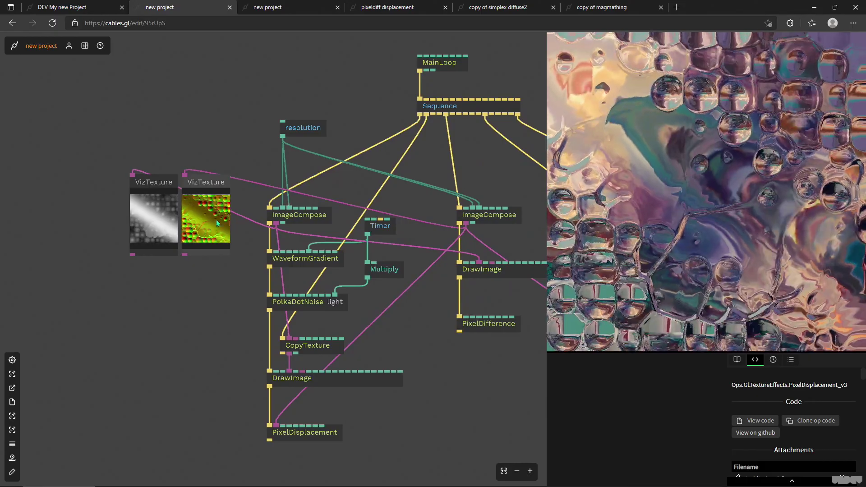
{"action": "scroll", "coordinate": [477, 382], "scroll_direction": "right", "scroll_amount": 6}
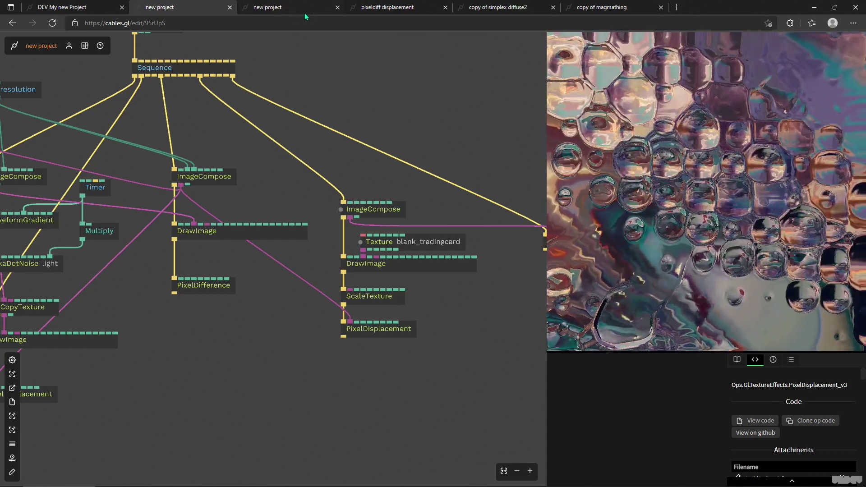
Switch to the other new project patch with the displaced cube and examine its op graph.
{"action": "left_click", "coordinate": [283, 8]}
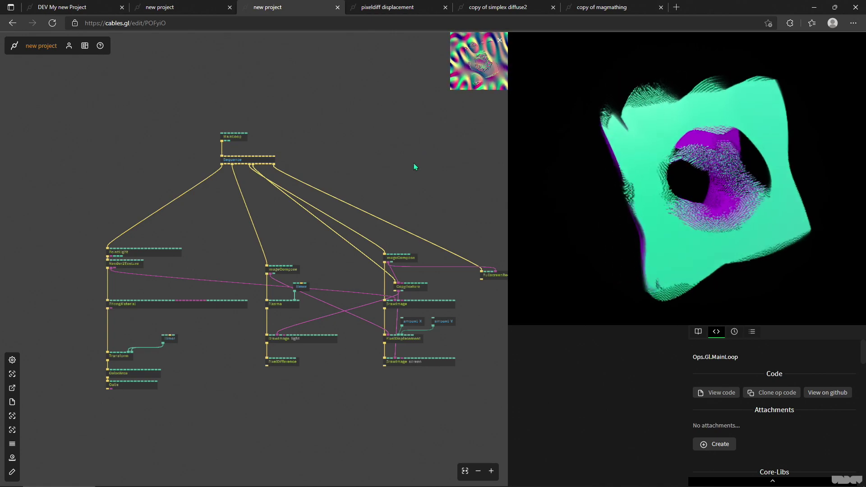
{"action": "left_click_drag", "start_coordinate": [382, 189], "coordinate": [350, 139]}
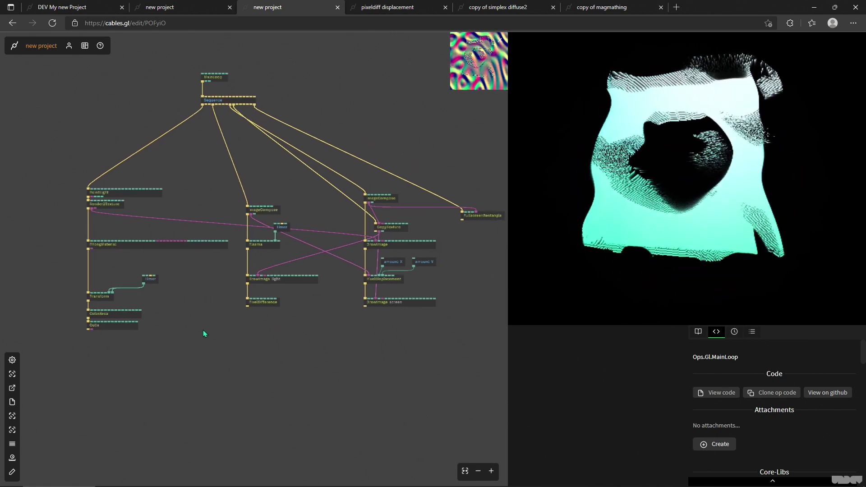
{"action": "left_click_drag", "start_coordinate": [204, 332], "coordinate": [232, 335]}
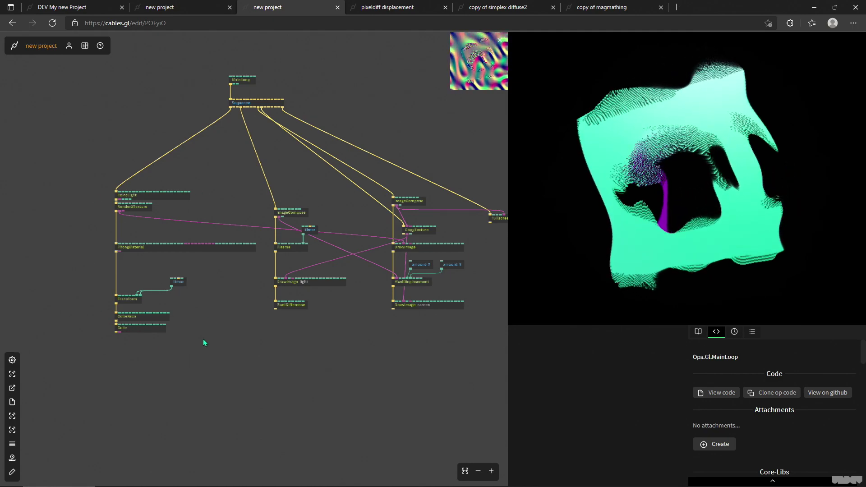
{"action": "left_click_drag", "start_coordinate": [359, 349], "coordinate": [259, 353]}
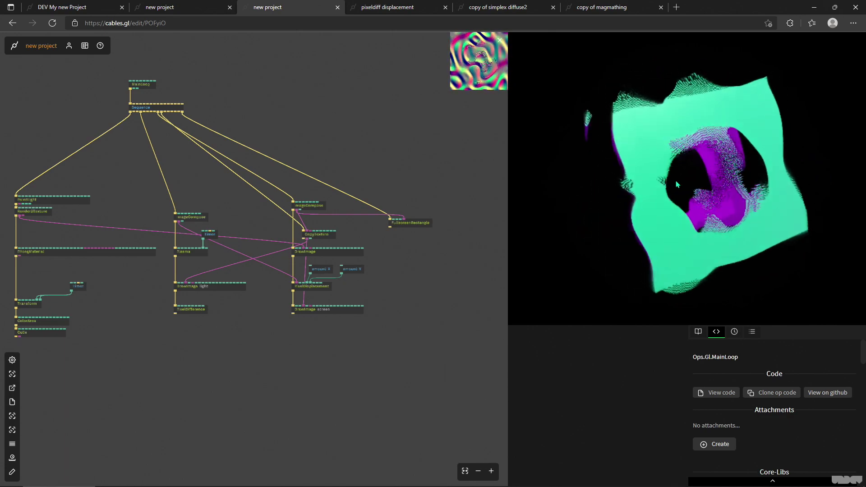
Switch to the pixeldiff displacement patch and examine its greyscale and blue normal map VizTexture previews up close.
{"action": "left_click", "coordinate": [392, 10]}
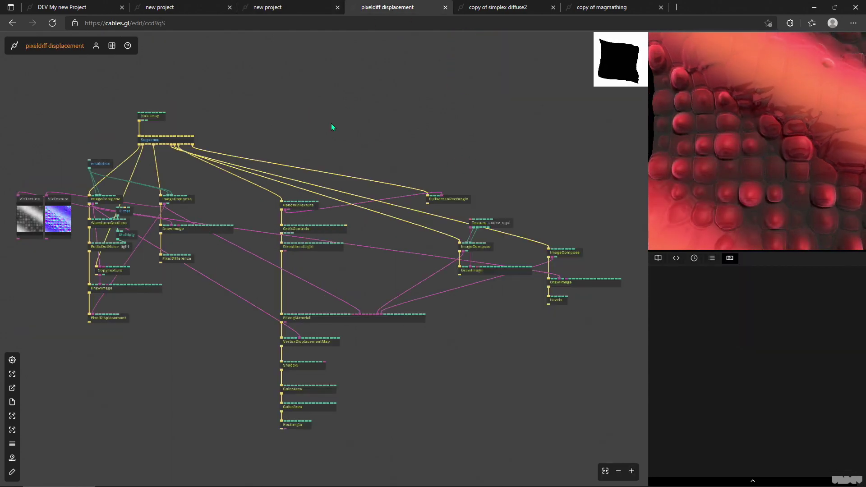
{"action": "scroll", "coordinate": [57, 214], "scroll_direction": "up", "scroll_amount": 10}
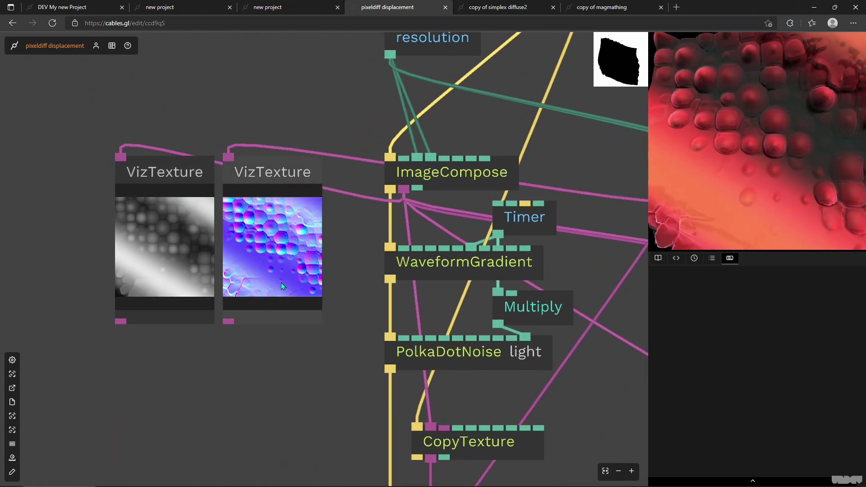
{"action": "scroll", "coordinate": [265, 228], "scroll_direction": "down", "scroll_amount": 3}
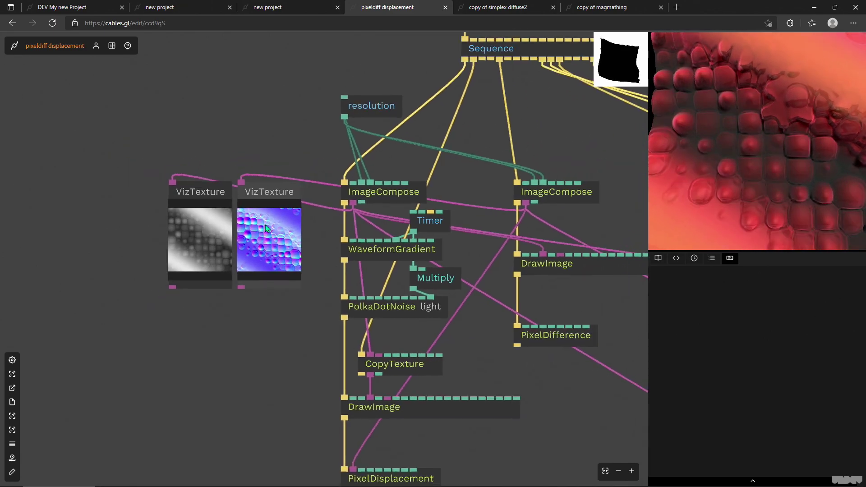
{"action": "scroll", "coordinate": [265, 228], "scroll_direction": "down", "scroll_amount": 1}
{"action": "scroll", "coordinate": [266, 230], "scroll_direction": "up", "scroll_amount": 5}
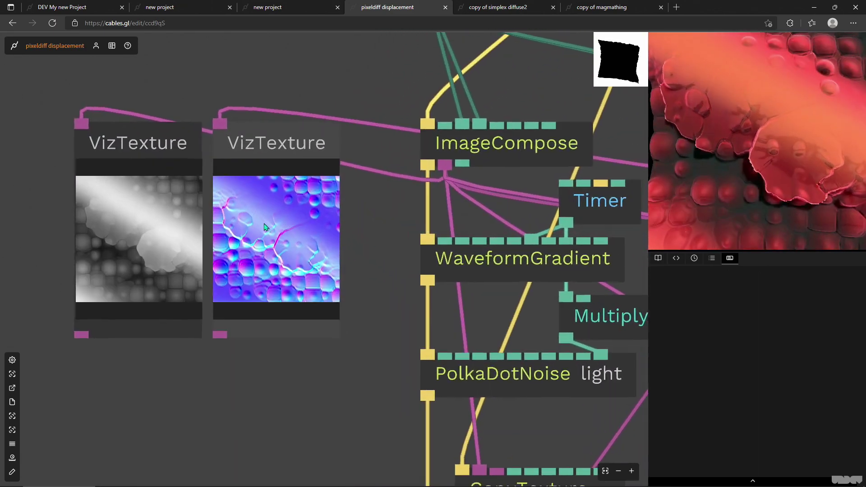
{"action": "scroll", "coordinate": [266, 231], "scroll_direction": "up", "scroll_amount": 3}
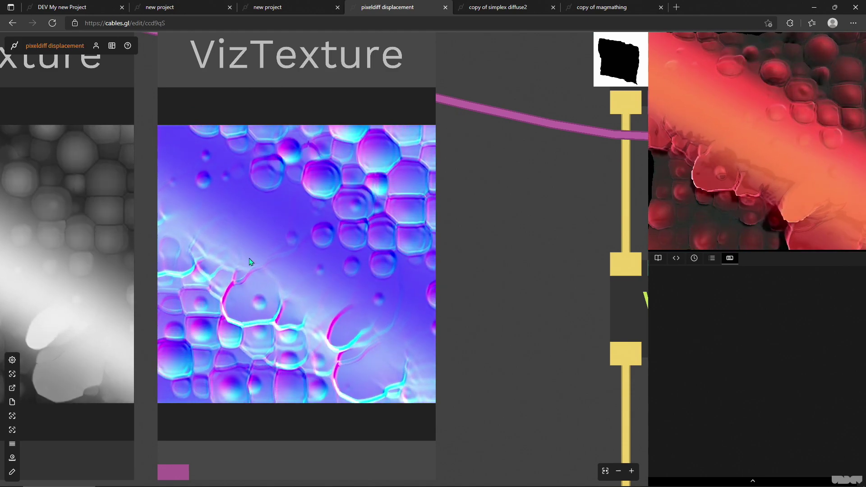
{"action": "scroll", "coordinate": [357, 221], "scroll_direction": "down", "scroll_amount": 3}
{"action": "scroll", "coordinate": [356, 223], "scroll_direction": "down", "scroll_amount": 3}
{"action": "scroll", "coordinate": [373, 312], "scroll_direction": "up", "scroll_amount": 2}
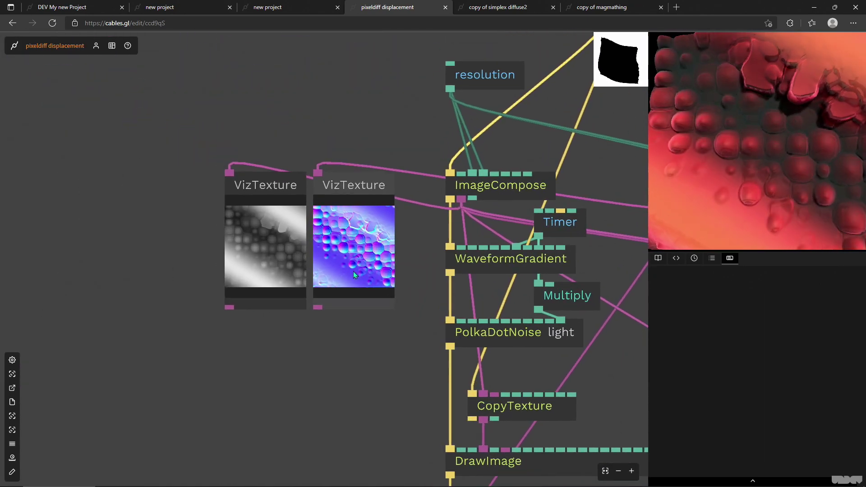
Examine the Render2Texture branch with PhongMaterial and VertexDisplacementMap and the textures wired into it.
{"action": "scroll", "coordinate": [391, 369], "scroll_direction": "down", "scroll_amount": 3}
{"action": "scroll", "coordinate": [565, 356], "scroll_direction": "right", "scroll_amount": 5}
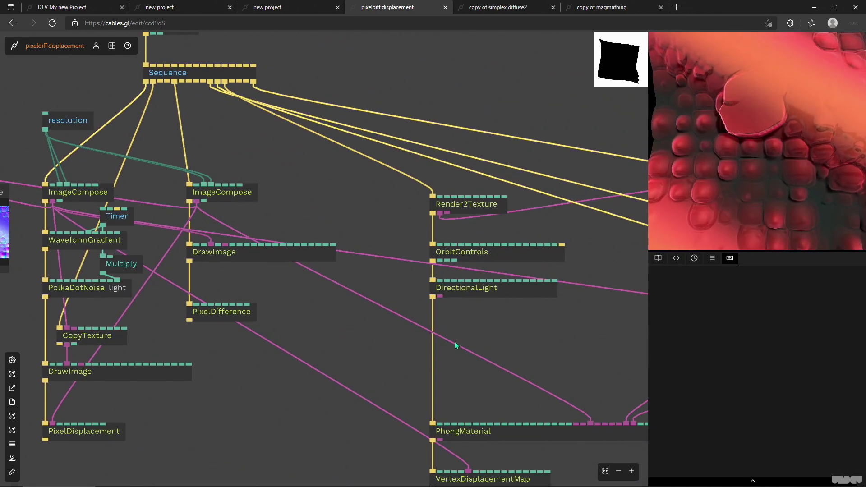
{"action": "scroll", "coordinate": [570, 326], "scroll_direction": "down", "scroll_amount": 3}
{"action": "scroll", "coordinate": [518, 309], "scroll_direction": "up", "scroll_amount": 2}
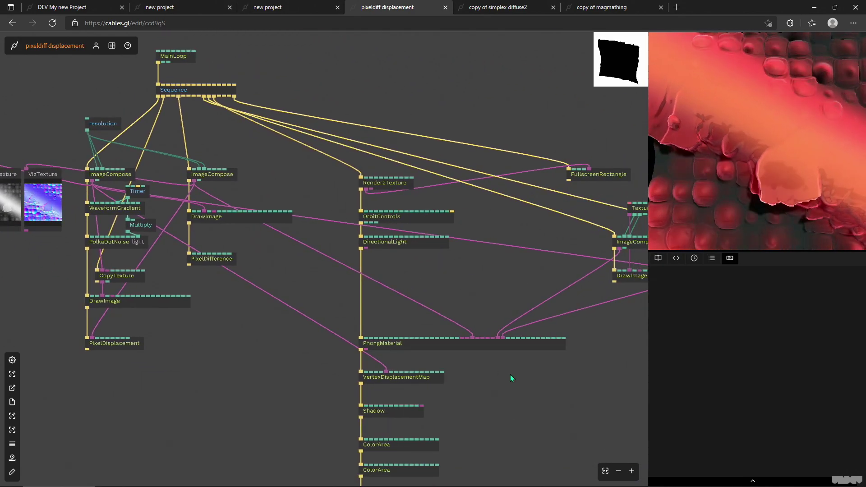
{"action": "scroll", "coordinate": [509, 376], "scroll_direction": "down", "scroll_amount": 3}
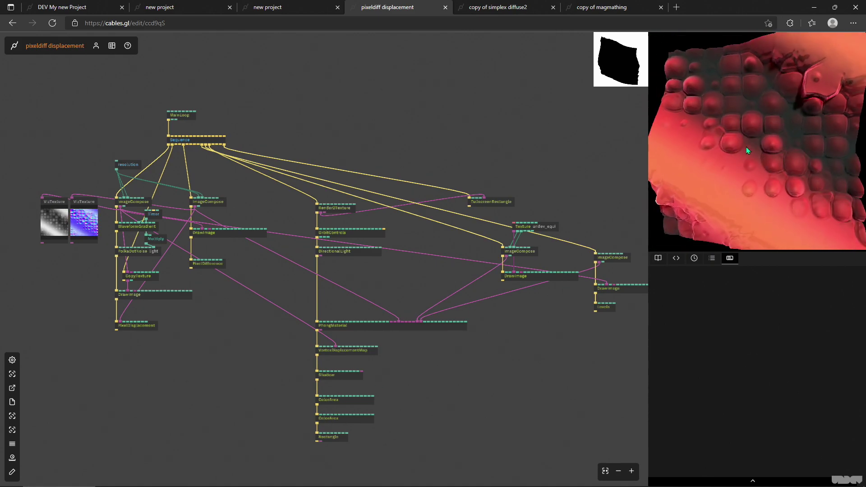
Orbit the rendered displaced surface of the pixeldiff displacement patch to examine its relief from other angles.
{"action": "scroll", "coordinate": [746, 148], "scroll_direction": "down", "scroll_amount": 3}
{"action": "left_click_drag", "start_coordinate": [765, 160], "coordinate": [777, 102]}
{"action": "left_click_drag", "start_coordinate": [726, 147], "coordinate": [756, 135]}
Switch to the copy of simplex diffuse2 patch and inspect the texture outputs of its ImageCompose branches.
{"action": "key", "text": "ctrl+Tab"}
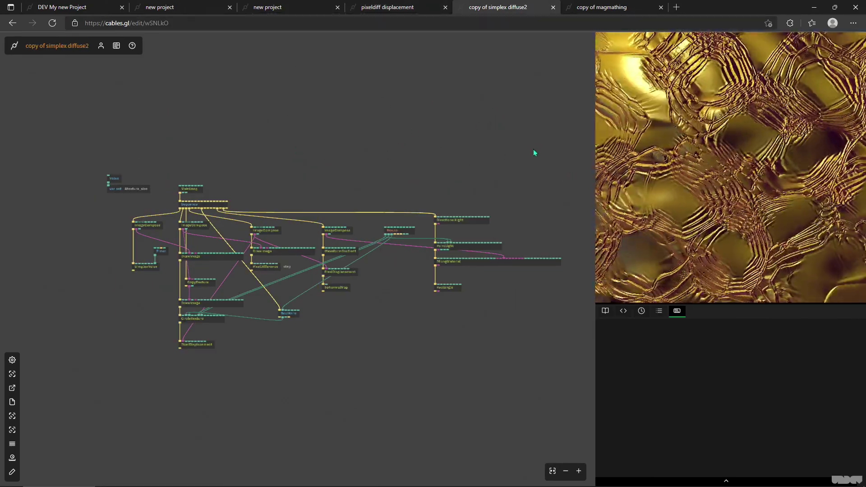
{"action": "scroll", "coordinate": [406, 218], "scroll_direction": "up", "scroll_amount": 3}
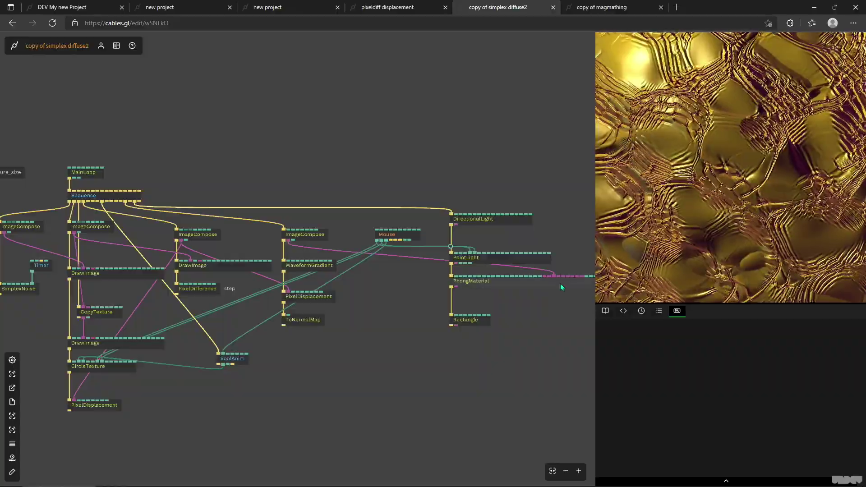
{"action": "scroll", "coordinate": [352, 368], "scroll_direction": "left", "scroll_amount": 10}
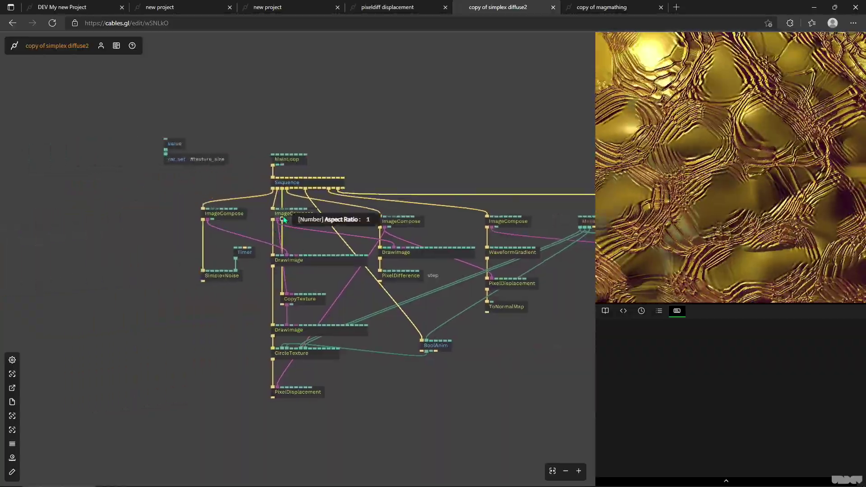
{"action": "left_click", "coordinate": [289, 214]}
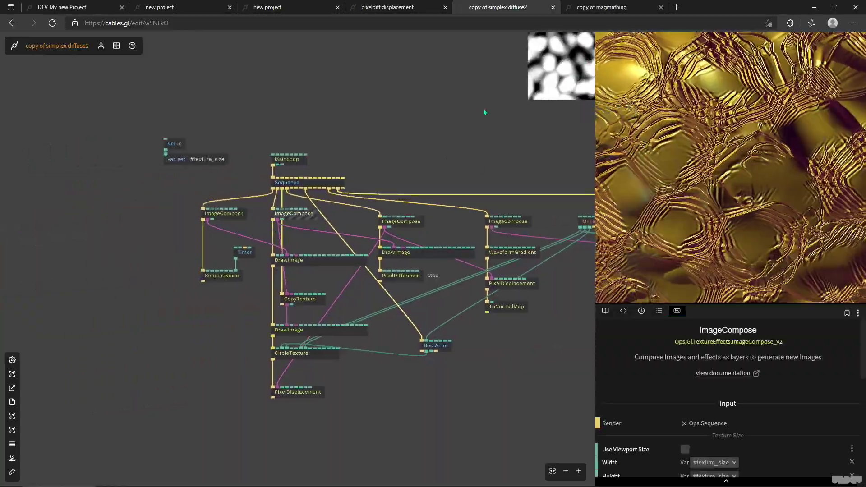
{"action": "left_click", "coordinate": [406, 223]}
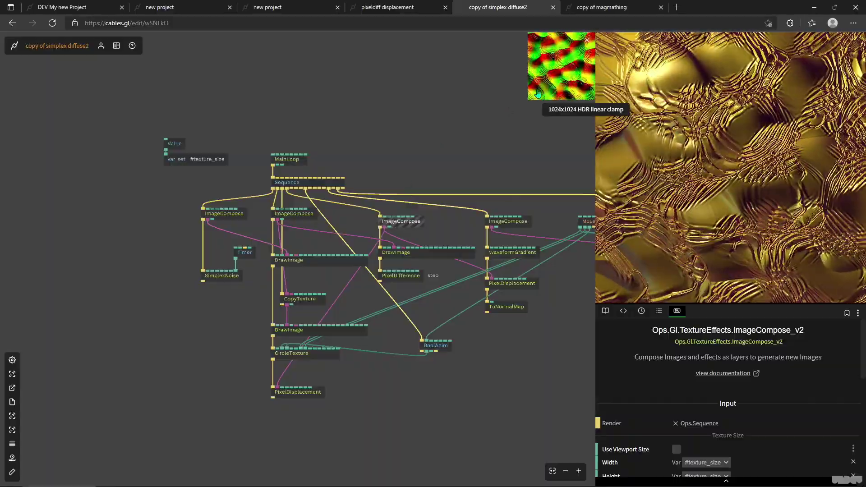
{"action": "left_click_drag", "start_coordinate": [493, 151], "coordinate": [412, 164]}
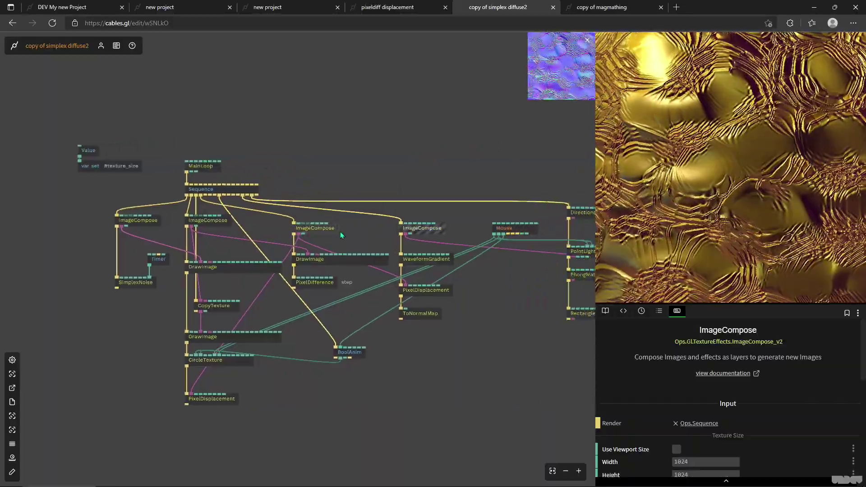
Examine the WaveformGradient, PixelDisplacement and ToNormalMap branch and follow its normal map to the lit PhongMaterial.
{"action": "scroll", "coordinate": [423, 320], "scroll_direction": "up", "scroll_amount": 5}
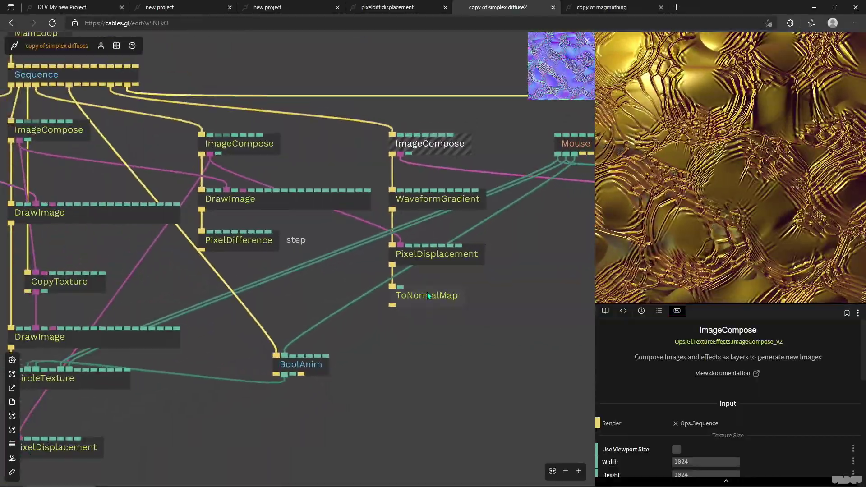
{"action": "scroll", "coordinate": [427, 295], "scroll_direction": "down", "scroll_amount": 5}
{"action": "left_click_drag", "start_coordinate": [520, 299], "coordinate": [402, 311]}
{"action": "left_click_drag", "start_coordinate": [407, 280], "coordinate": [319, 303]}
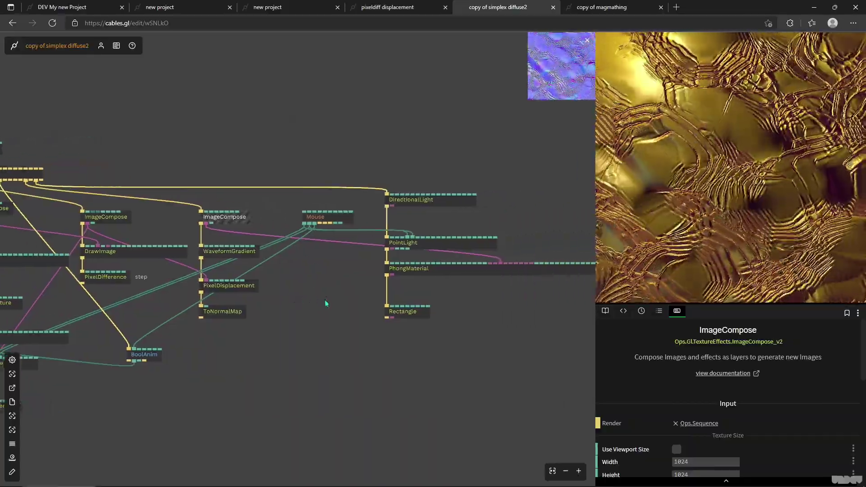
{"action": "scroll", "coordinate": [358, 332], "scroll_direction": "down", "scroll_amount": 3}
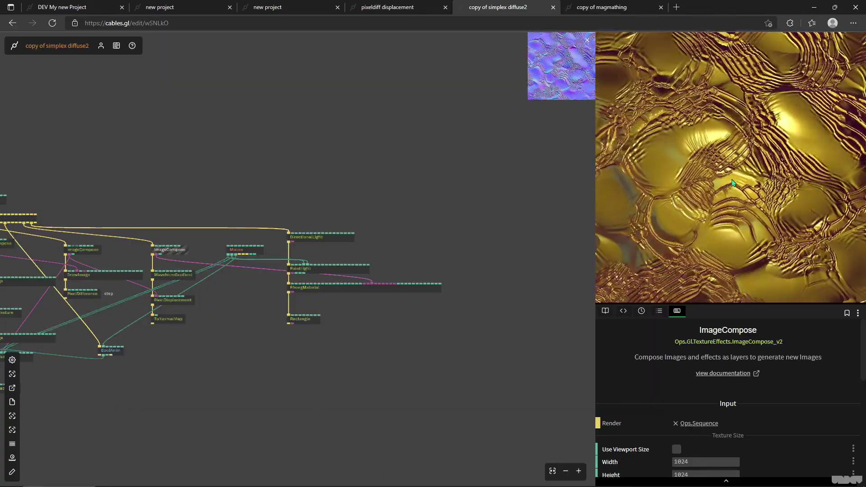
Test the mouse interaction on the gold render, then review the whole simplex diffuse2 op graph.
{"action": "left_click", "coordinate": [732, 181]}
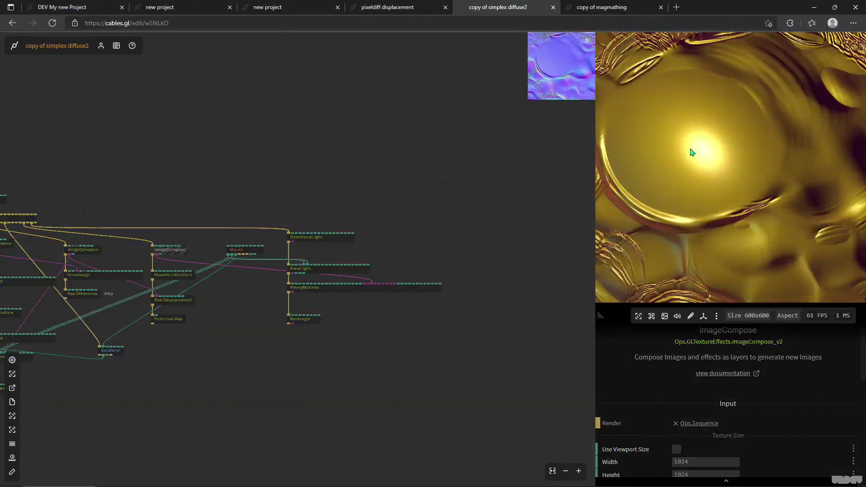
{"action": "key", "text": "Escape"}
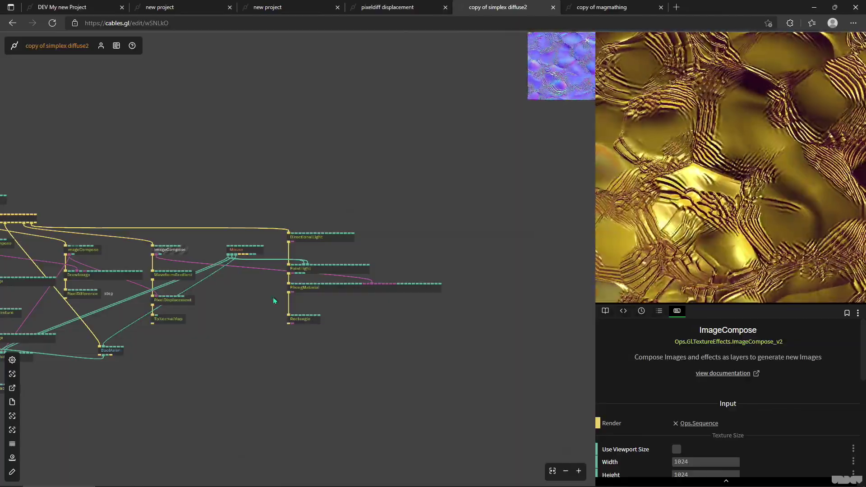
{"action": "scroll", "coordinate": [335, 357], "scroll_direction": "down", "scroll_amount": 5}
{"action": "scroll", "coordinate": [415, 323], "scroll_direction": "up", "scroll_amount": 2}
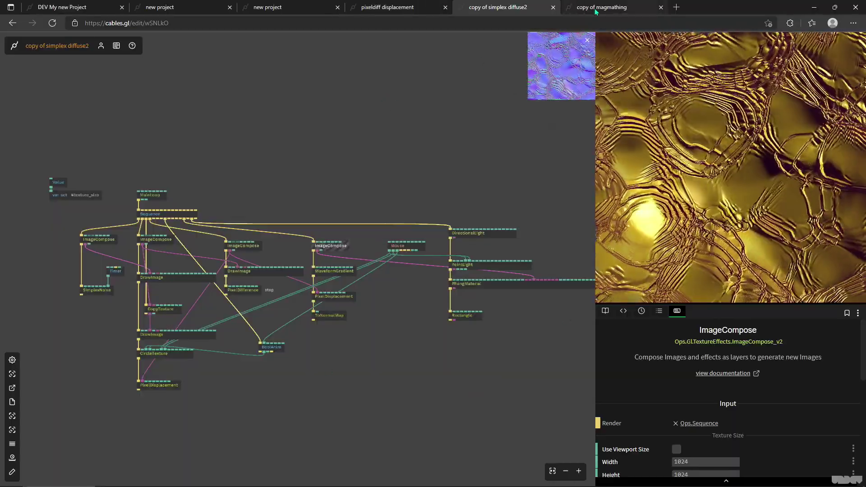
Switch to the copy of magmathing patch and examine its branches from the noise and PixelDifference ops through to ChromaticAberration.
{"action": "left_click", "coordinate": [595, 8]}
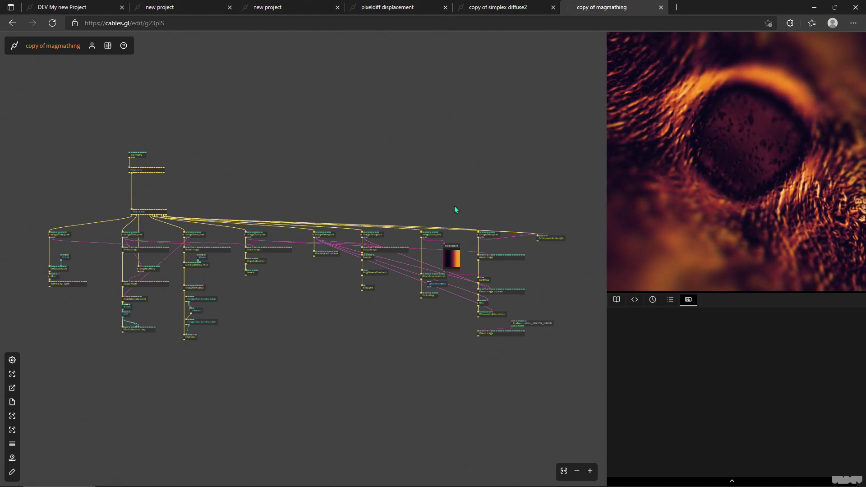
{"action": "scroll", "coordinate": [446, 300], "scroll_direction": "up", "scroll_amount": 3}
{"action": "left_click_drag", "start_coordinate": [433, 342], "coordinate": [369, 336]}
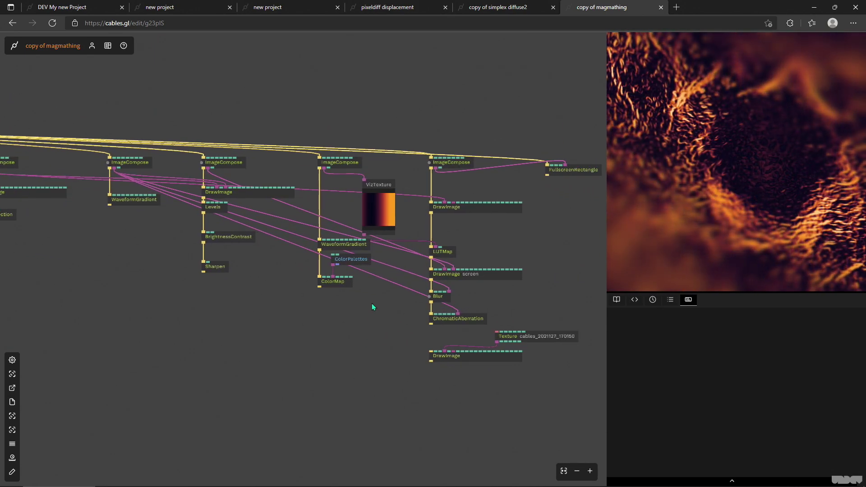
{"action": "scroll", "coordinate": [357, 292], "scroll_direction": "down", "scroll_amount": 3}
{"action": "left_click_drag", "start_coordinate": [326, 308], "coordinate": [441, 310]}
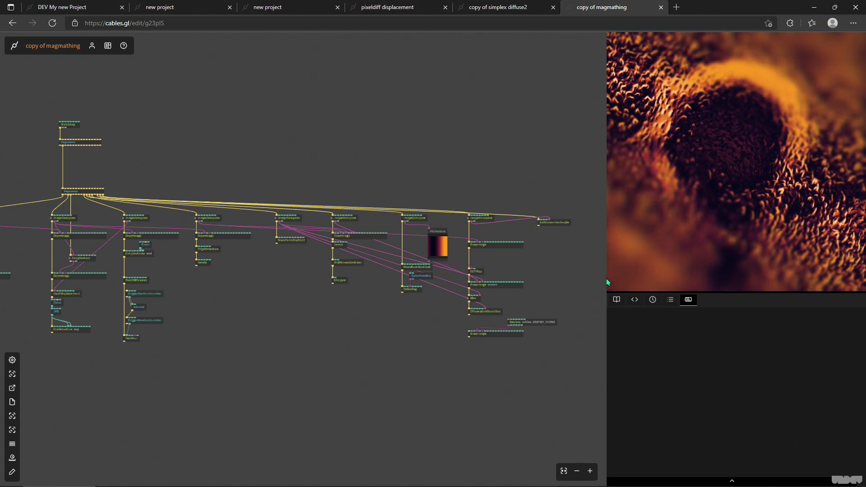
{"action": "left_click_drag", "start_coordinate": [257, 358], "coordinate": [489, 343]}
{"action": "scroll", "coordinate": [426, 268], "scroll_direction": "up", "scroll_amount": 3}
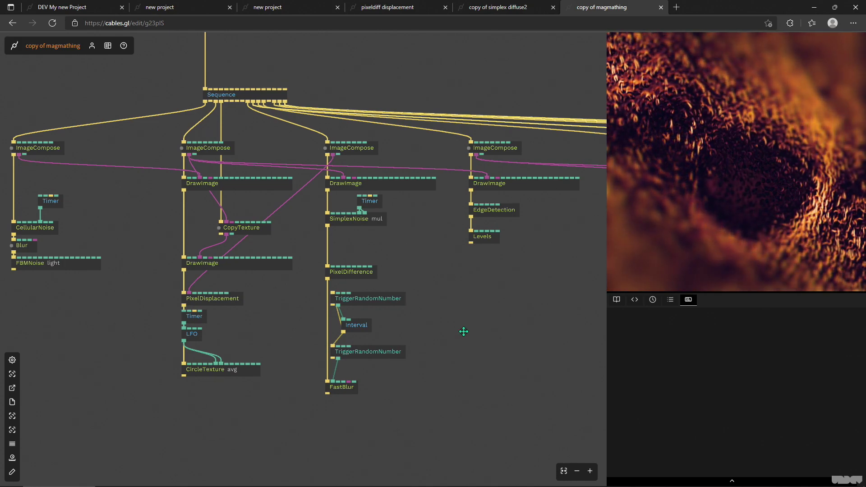
{"action": "scroll", "coordinate": [477, 323], "scroll_direction": "down", "scroll_amount": 3}
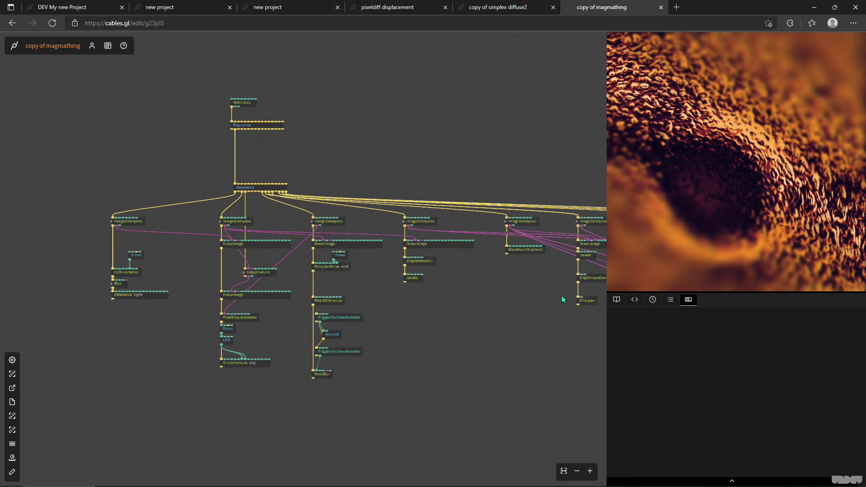
Switch to My new Project, review its two ImageCompose ops and DrawImage, and move the VizTexture preview slightly up.
{"action": "left_click", "coordinate": [86, 6]}
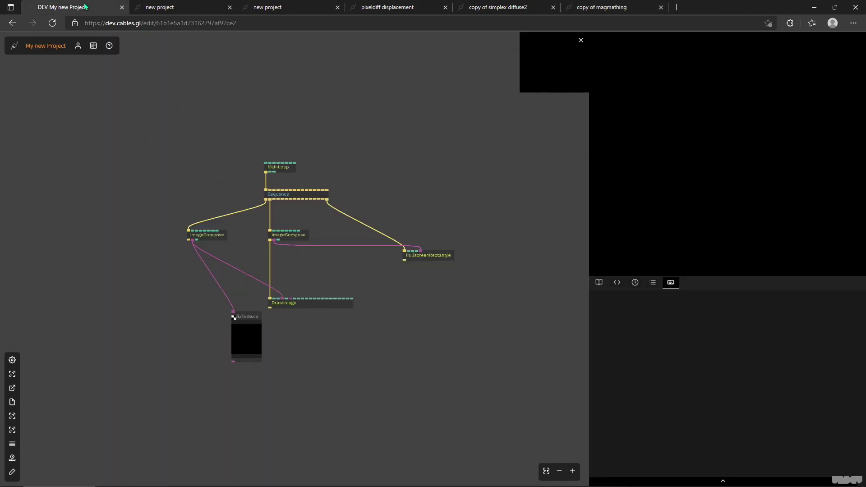
{"action": "left_click_drag", "start_coordinate": [314, 336], "coordinate": [384, 344]}
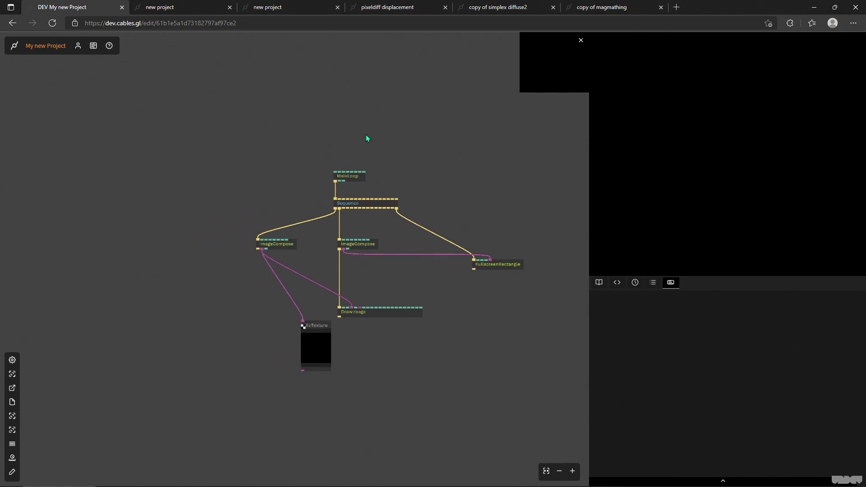
{"action": "scroll", "coordinate": [419, 264], "scroll_direction": "up", "scroll_amount": 3}
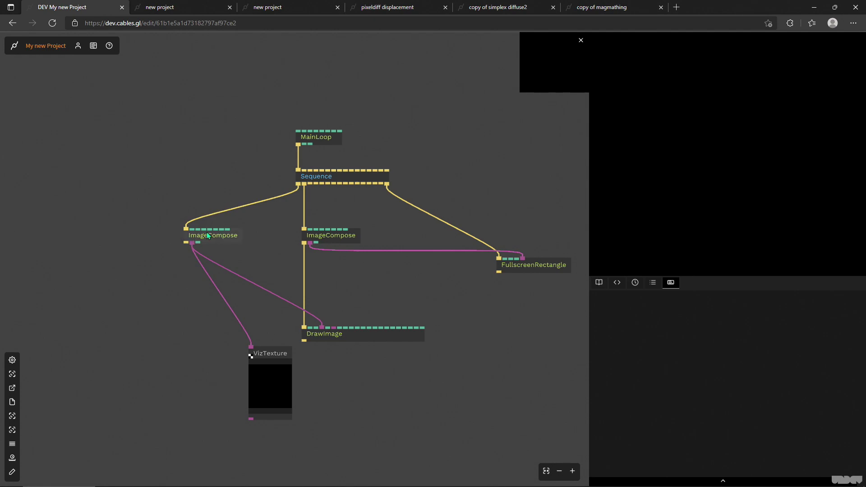
{"action": "left_click", "coordinate": [211, 236]}
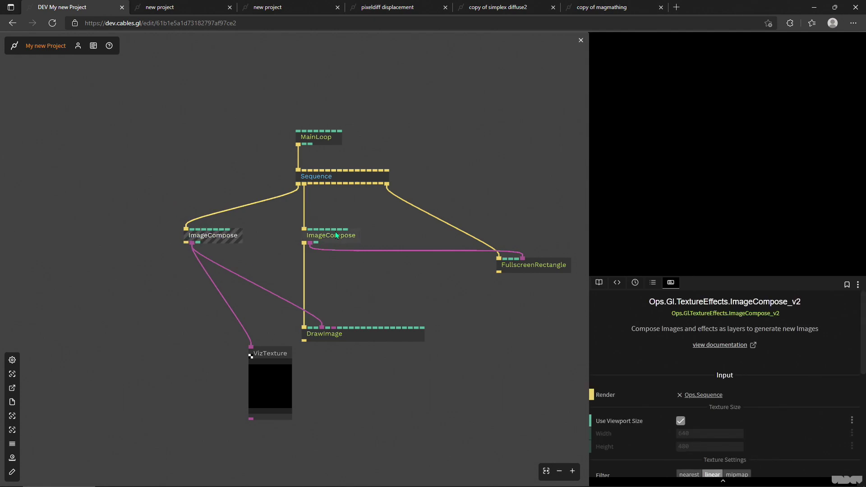
{"action": "left_click", "coordinate": [336, 235]}
{"action": "left_click", "coordinate": [337, 335]}
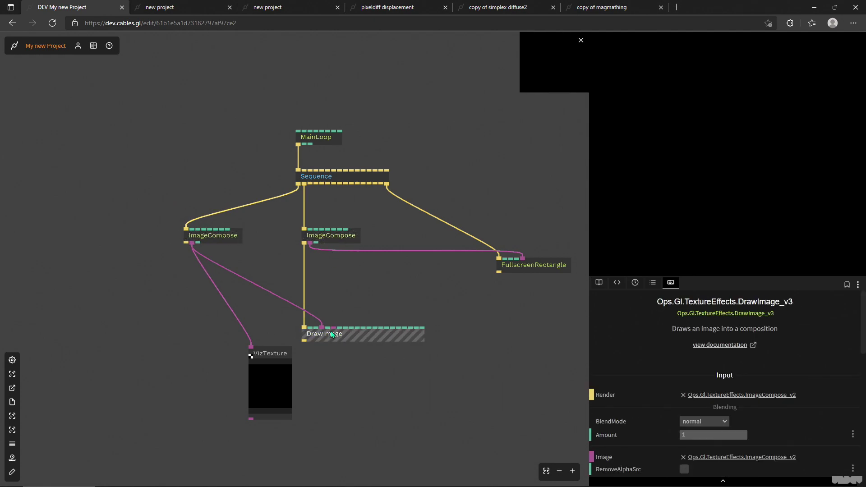
{"action": "left_click", "coordinate": [202, 238]}
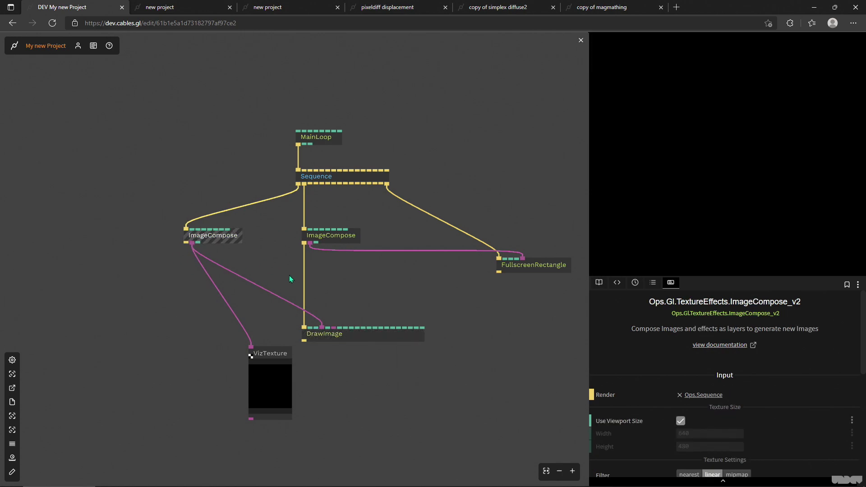
{"action": "left_click_drag", "start_coordinate": [268, 357], "coordinate": [267, 350]}
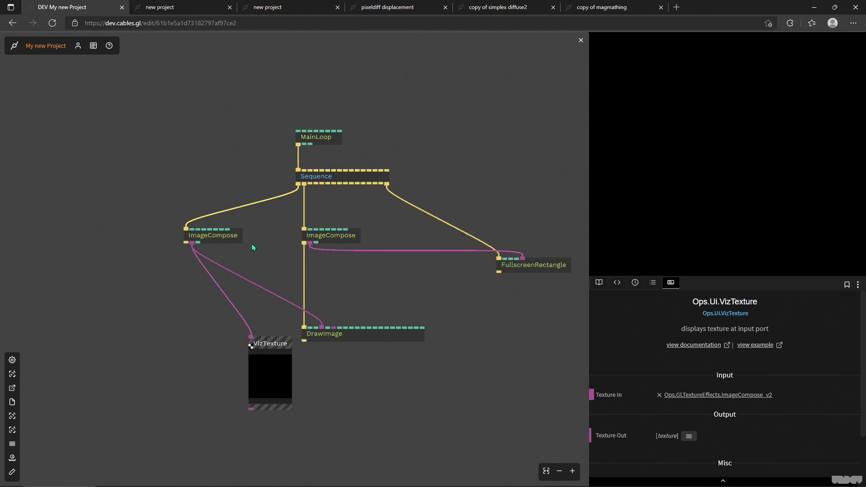
Add a CircleTexture op below the first ImageCompose and set its size to 0.573.
{"action": "scroll", "coordinate": [406, 277], "scroll_direction": "right", "scroll_amount": 3}
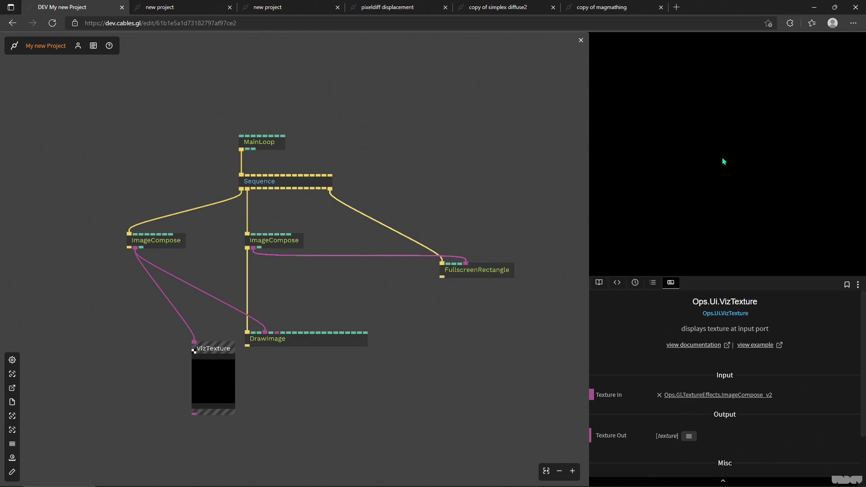
{"action": "left_click_drag", "start_coordinate": [307, 285], "coordinate": [473, 263]}
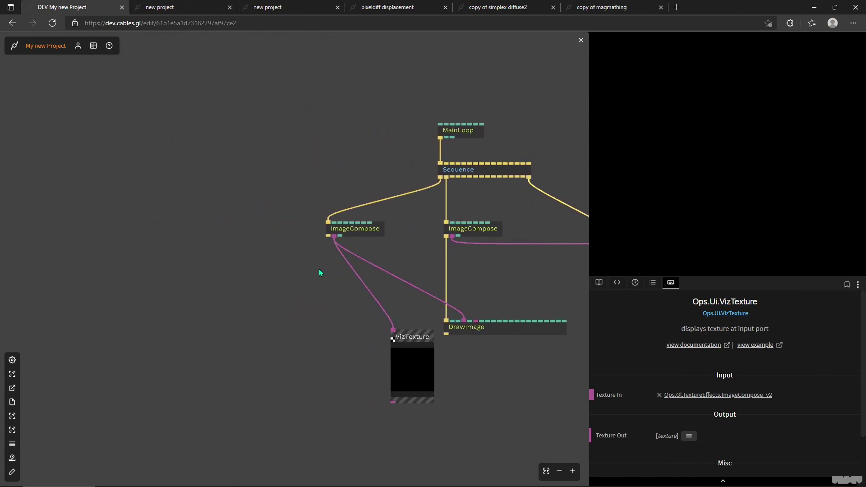
{"action": "scroll", "coordinate": [476, 261], "scroll_direction": "up", "scroll_amount": 3}
{"action": "left_click_drag", "start_coordinate": [199, 217], "coordinate": [199, 293]}
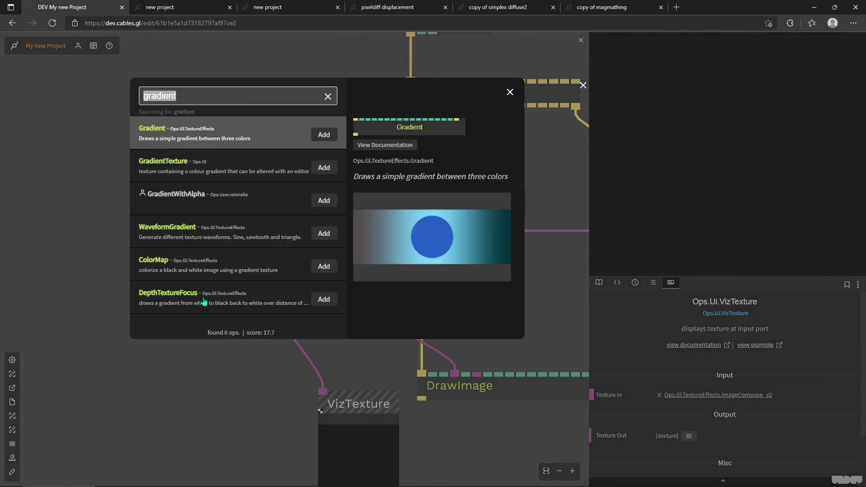
{"action": "type", "text": "circle tex"}
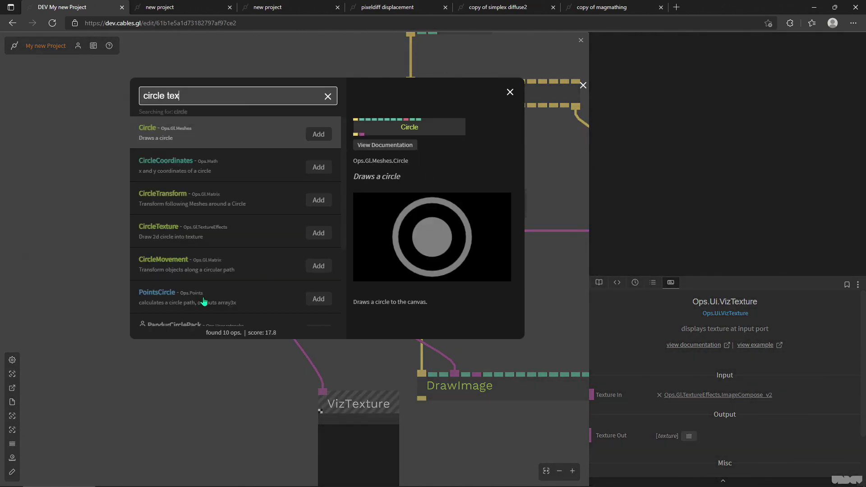
{"action": "key", "text": "Return"}
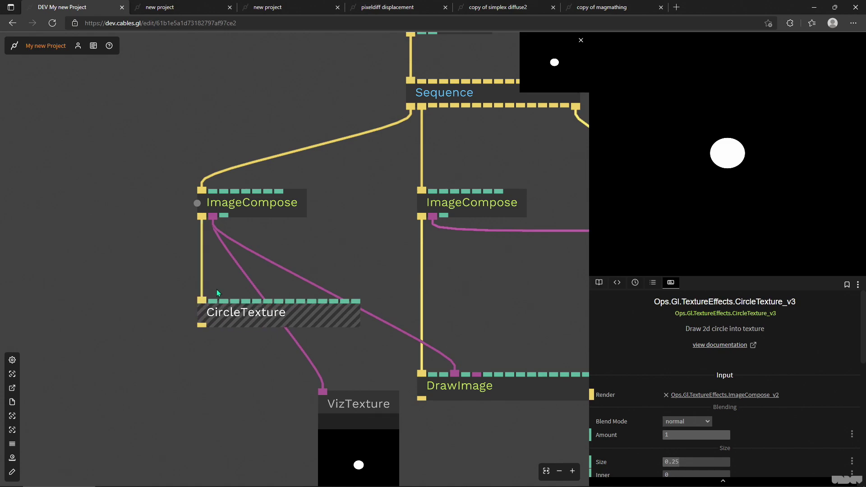
{"action": "scroll", "coordinate": [637, 444], "scroll_direction": "down", "scroll_amount": 1}
{"action": "scroll", "coordinate": [636, 441], "scroll_direction": "down", "scroll_amount": 1}
{"action": "left_click_drag", "start_coordinate": [691, 377], "coordinate": [666, 376]}
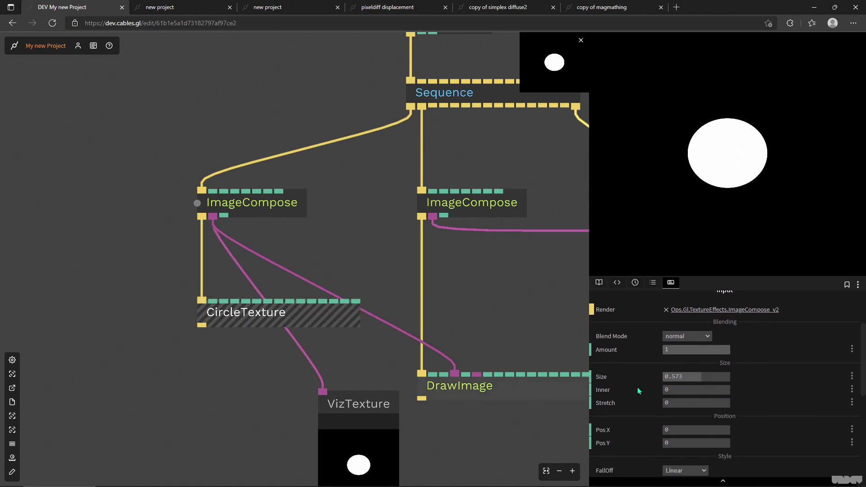
Select the second ImageCompose op to check its texture settings and set the canvas size to 600x600.
{"action": "scroll", "coordinate": [434, 270], "scroll_direction": "right", "scroll_amount": 3}
{"action": "scroll", "coordinate": [433, 271], "scroll_direction": "down", "scroll_amount": 1}
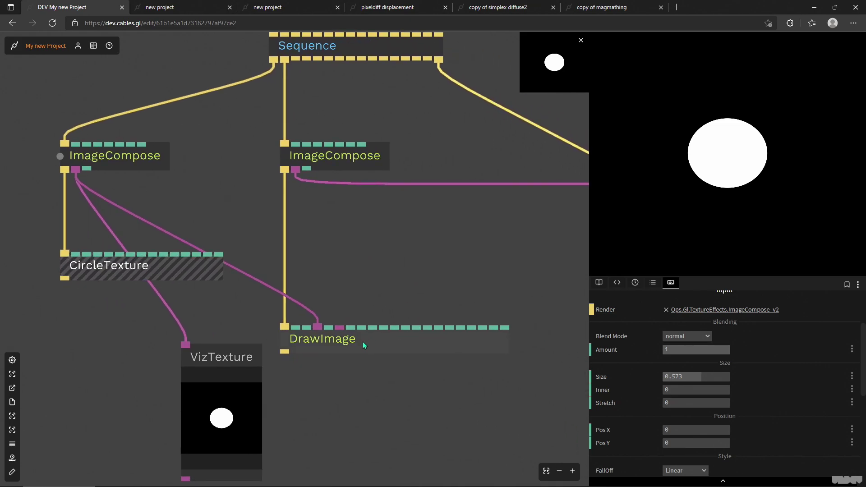
{"action": "scroll", "coordinate": [321, 303], "scroll_direction": "left", "scroll_amount": 2}
{"action": "scroll", "coordinate": [320, 303], "scroll_direction": "down", "scroll_amount": 1}
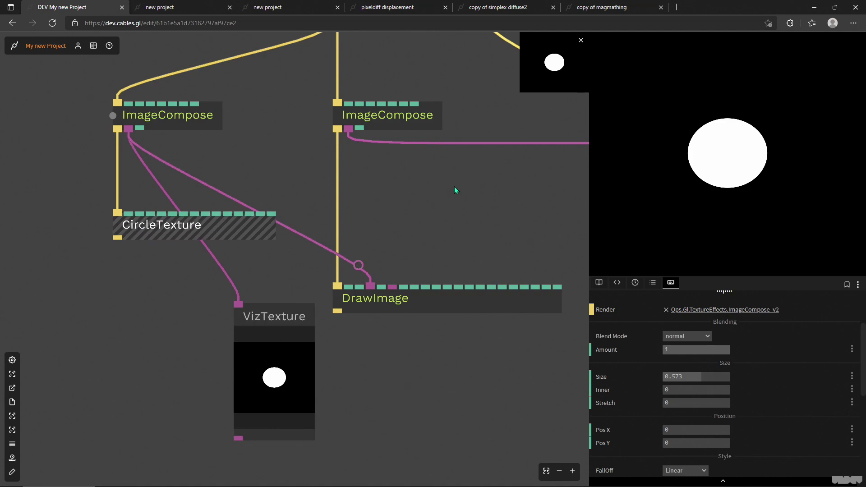
{"action": "left_click", "coordinate": [383, 118]}
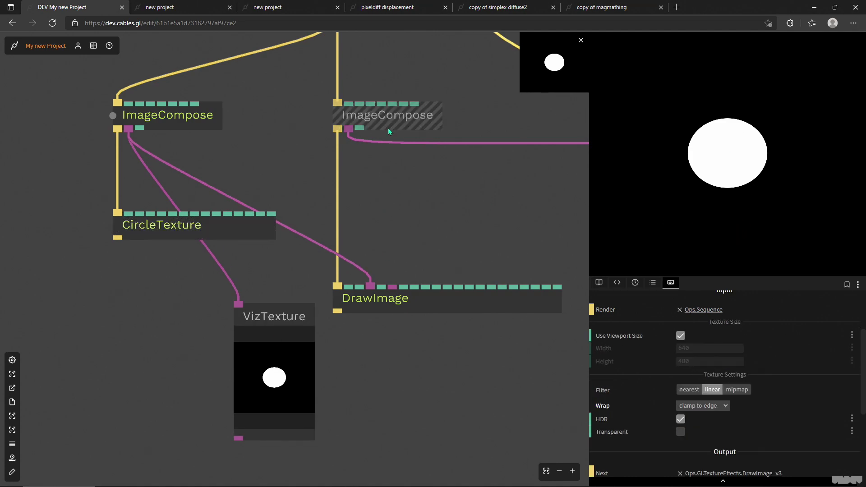
{"action": "mouse_move", "coordinate": [687, 219]}
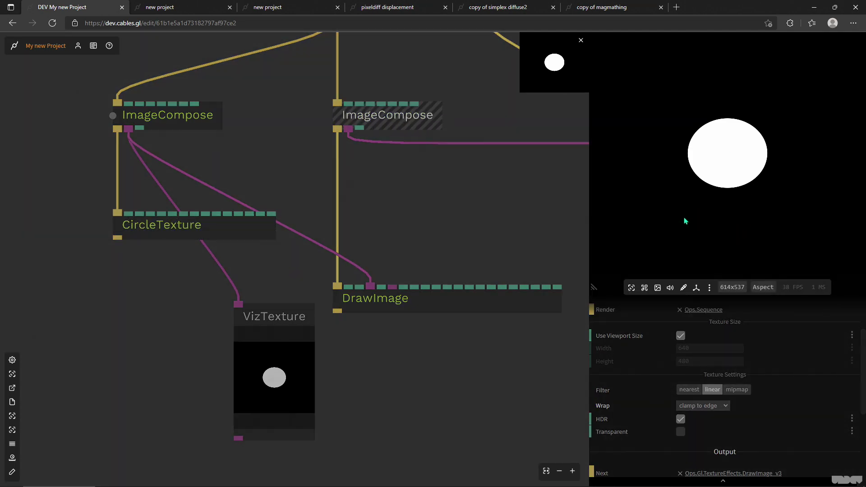
{"action": "left_click", "coordinate": [734, 290]}
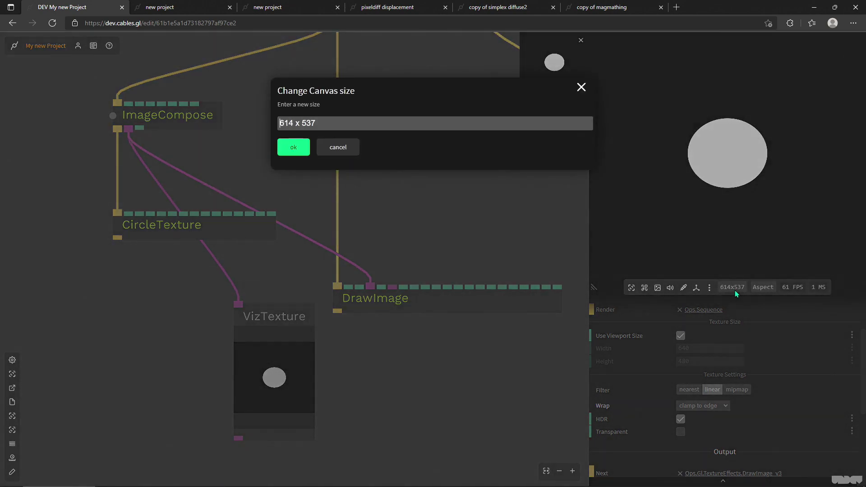
{"action": "left_click_drag", "start_coordinate": [343, 123], "coordinate": [290, 123]}
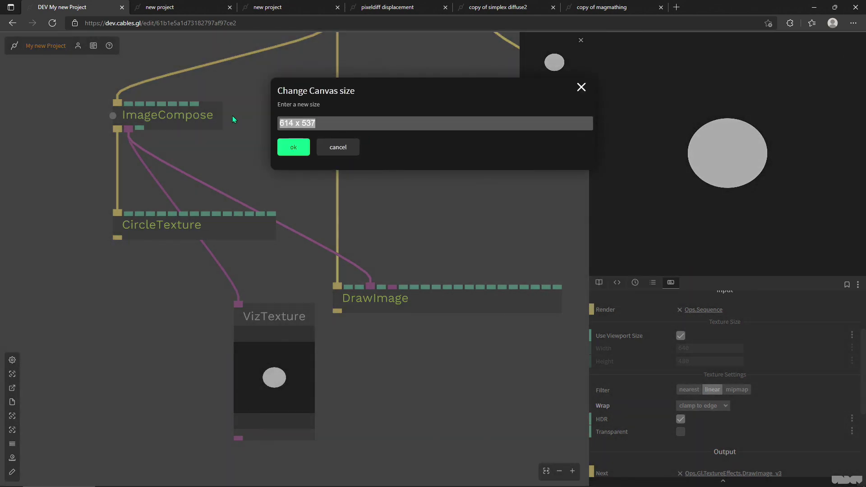
{"action": "type", "text": "600x600"}
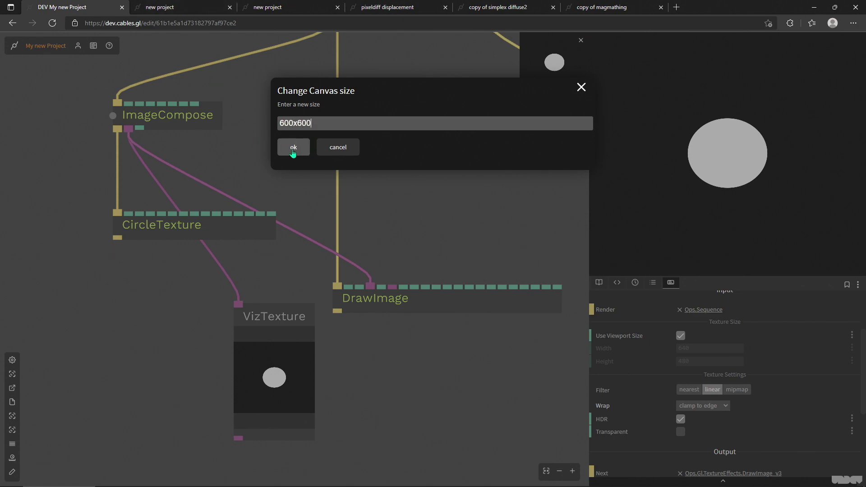
{"action": "left_click", "coordinate": [293, 147]}
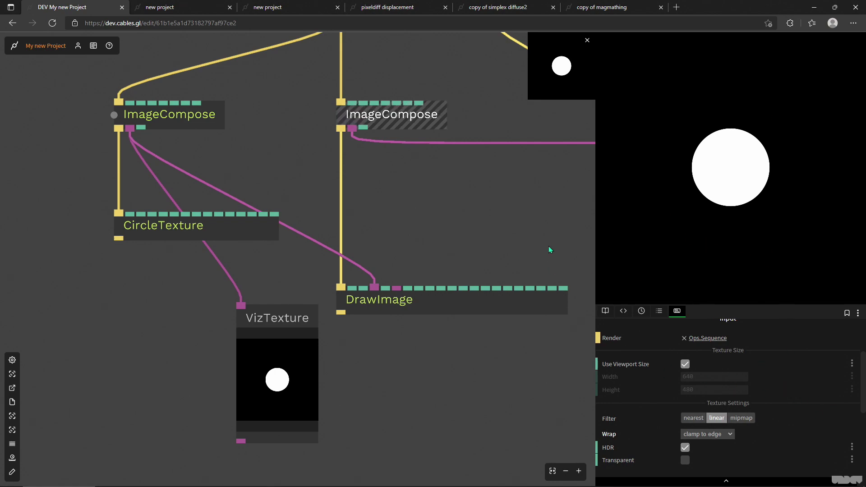
{"action": "left_click_drag", "start_coordinate": [548, 218], "coordinate": [478, 209]}
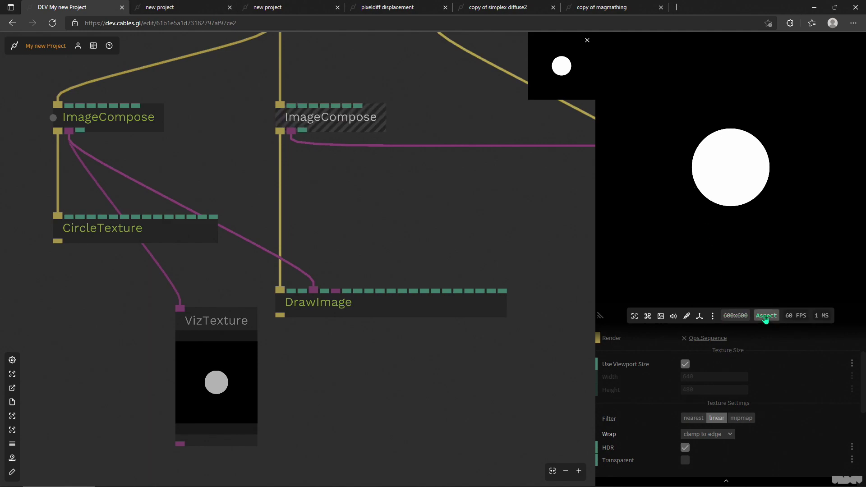
{"action": "left_click", "coordinate": [766, 317]}
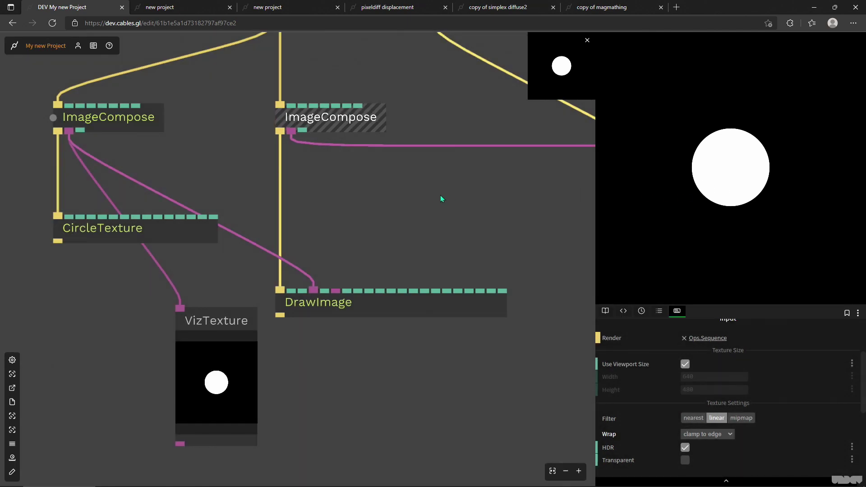
Review the op graph from MainLoop and Sequence through both ImageCompose branches to FullscreenRectangle.
{"action": "scroll", "coordinate": [432, 195], "scroll_direction": "down", "scroll_amount": 2}
{"action": "left_click_drag", "start_coordinate": [459, 199], "coordinate": [421, 257]}
{"action": "scroll", "coordinate": [322, 222], "scroll_direction": "down", "scroll_amount": 3}
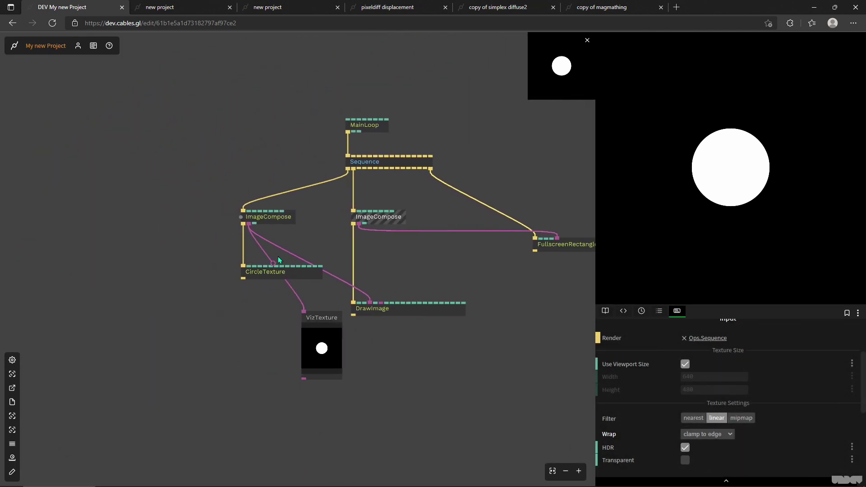
{"action": "scroll", "coordinate": [280, 258], "scroll_direction": "up", "scroll_amount": 3}
{"action": "left_click_drag", "start_coordinate": [384, 283], "coordinate": [341, 252]}
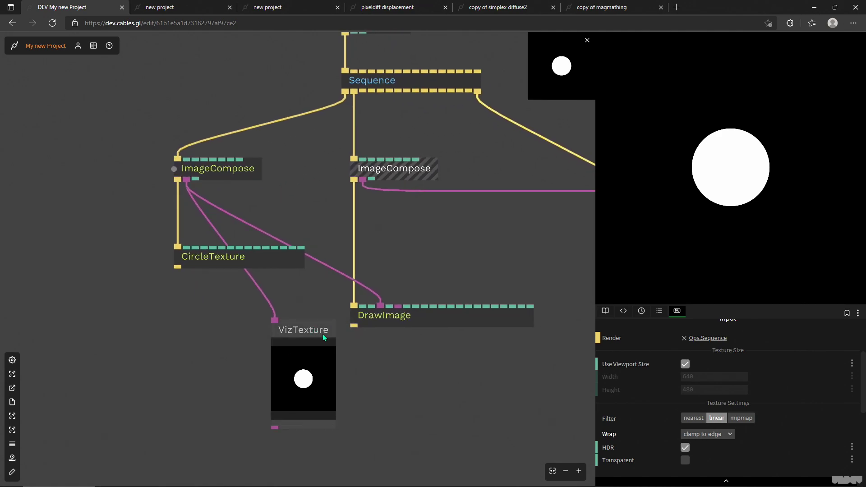
{"action": "left_click_drag", "start_coordinate": [430, 352], "coordinate": [437, 308]}
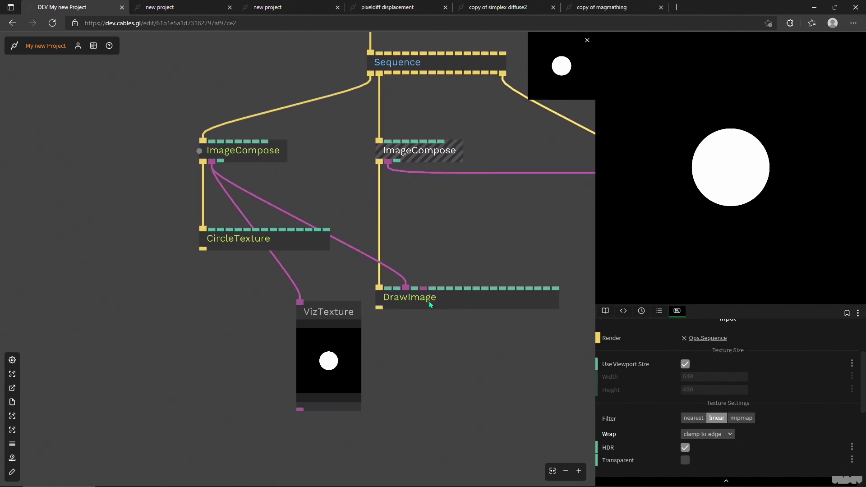
{"action": "scroll", "coordinate": [496, 212], "scroll_direction": "right", "scroll_amount": 5}
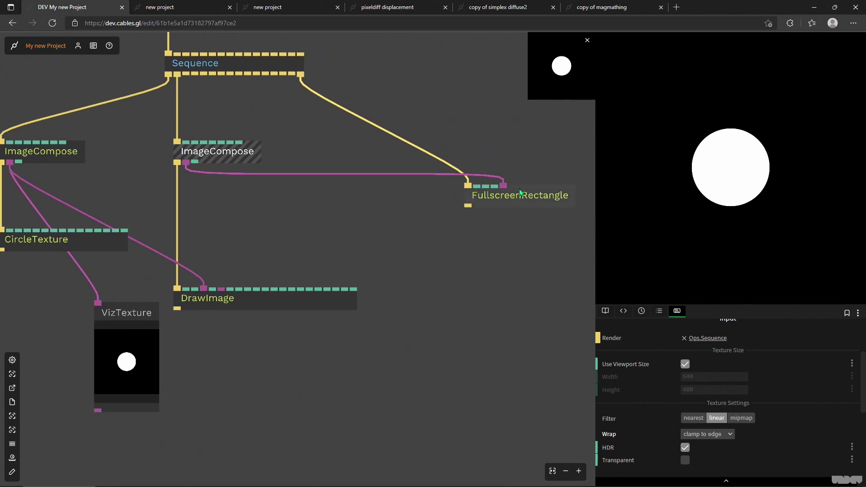
{"action": "scroll", "coordinate": [516, 206], "scroll_direction": "left", "scroll_amount": 5}
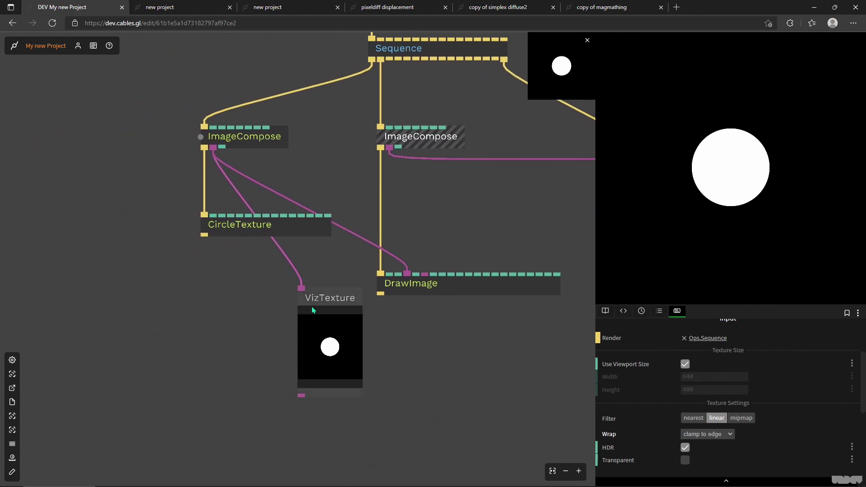
Move the VizTexture preview slightly left and add a PixelDifference op connected below DrawImage.
{"action": "left_click", "coordinate": [308, 302]}
{"action": "left_click_drag", "start_coordinate": [308, 302], "coordinate": [299, 302]}
{"action": "left_click_drag", "start_coordinate": [381, 294], "coordinate": [387, 341]}
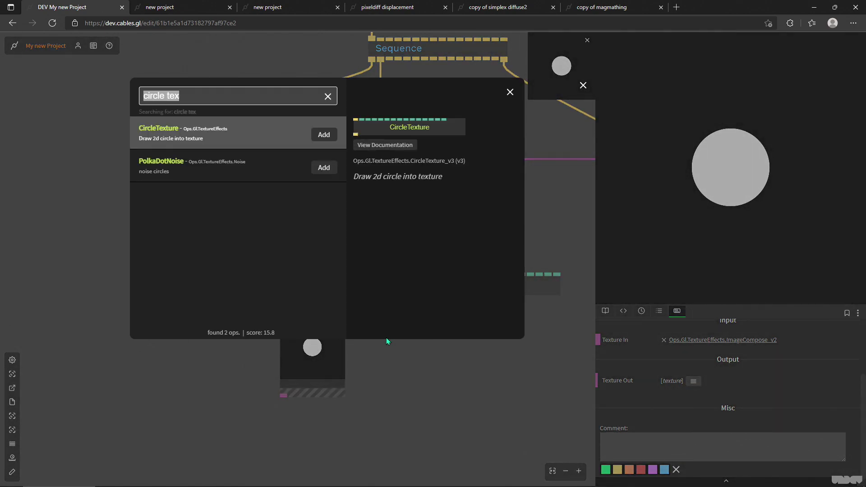
{"action": "type", "text": "pixel differe"}
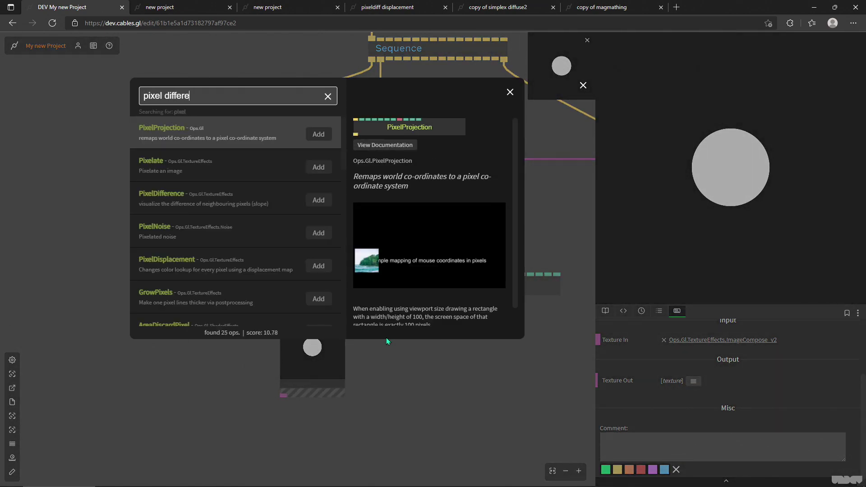
{"action": "type", "text": "nce"}
{"action": "key", "text": "Return"}
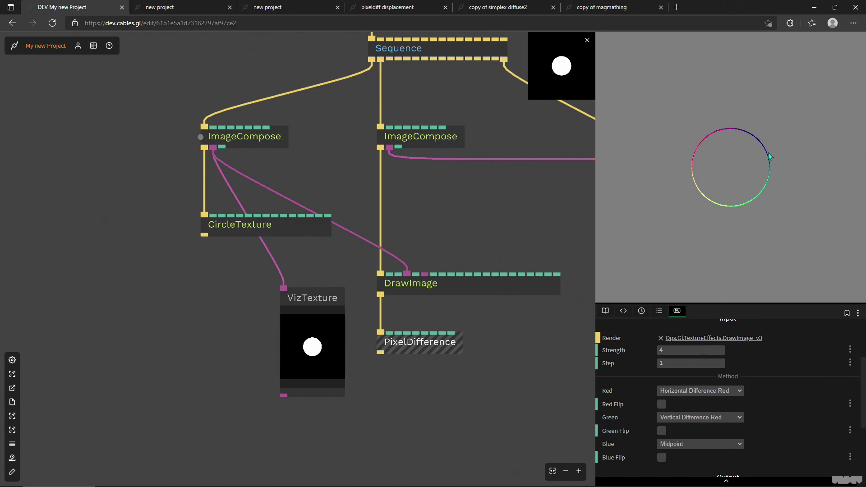
Set the PixelDifference op's strength to 3.83.
{"action": "left_click_drag", "start_coordinate": [544, 223], "coordinate": [420, 214]}
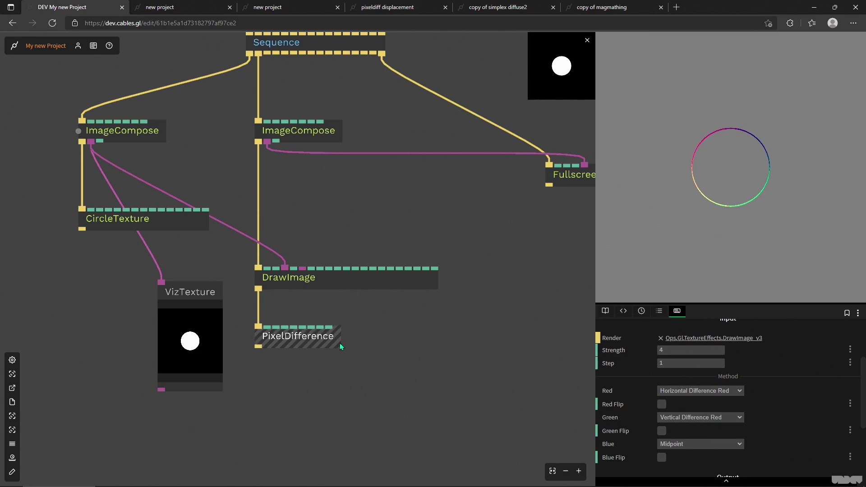
{"action": "scroll", "coordinate": [637, 365], "scroll_direction": "up", "scroll_amount": 2}
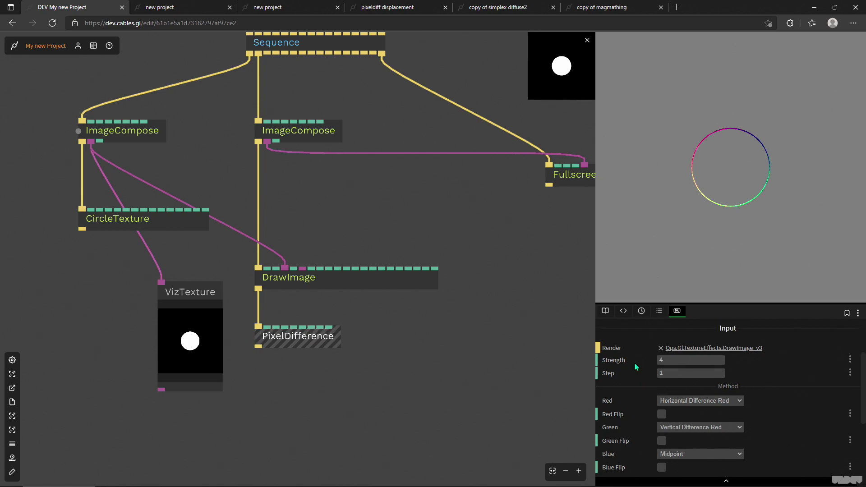
{"action": "scroll", "coordinate": [646, 357], "scroll_direction": "up", "scroll_amount": 1}
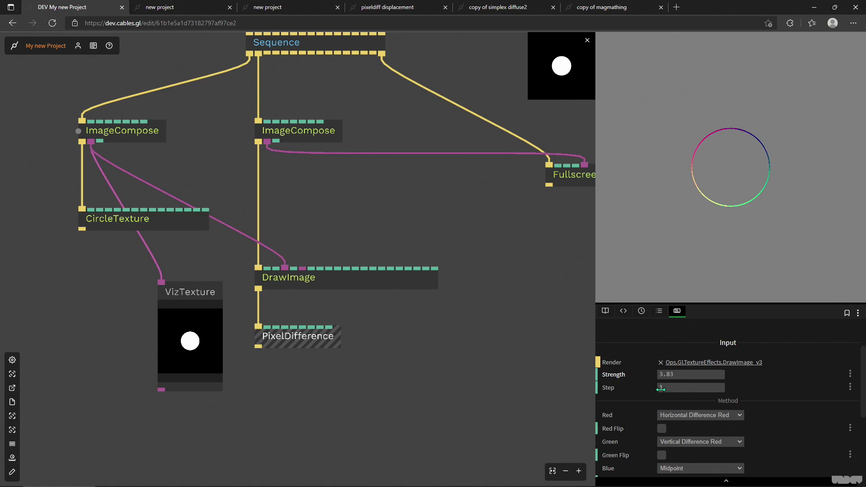
Examine the circle's edges in the VizTexture preview and the strength, step and method settings of PixelDifference.
{"action": "left_click_drag", "start_coordinate": [374, 377], "coordinate": [233, 310]}
{"action": "left_click_drag", "start_coordinate": [286, 360], "coordinate": [322, 338]}
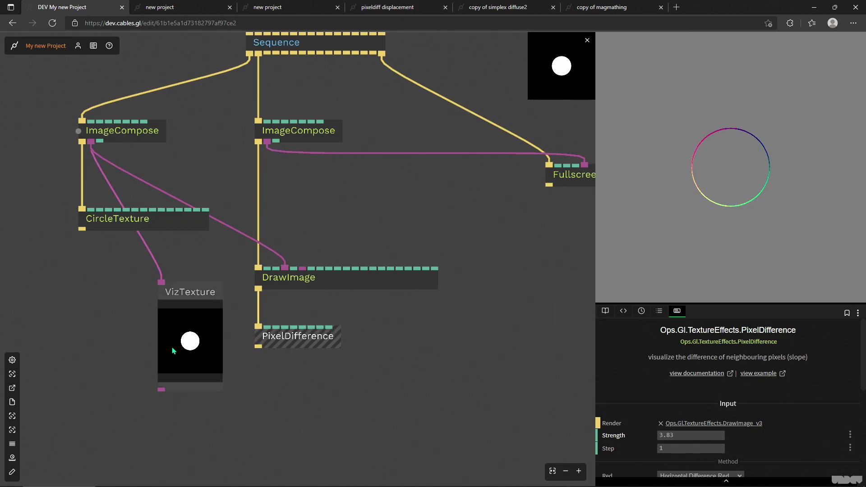
{"action": "scroll", "coordinate": [174, 344], "scroll_direction": "up", "scroll_amount": 6}
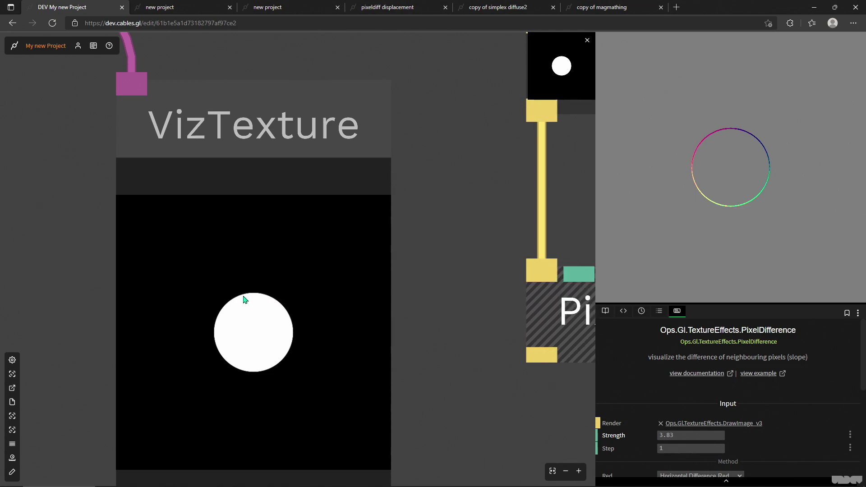
{"action": "scroll", "coordinate": [277, 306], "scroll_direction": "down", "scroll_amount": 2}
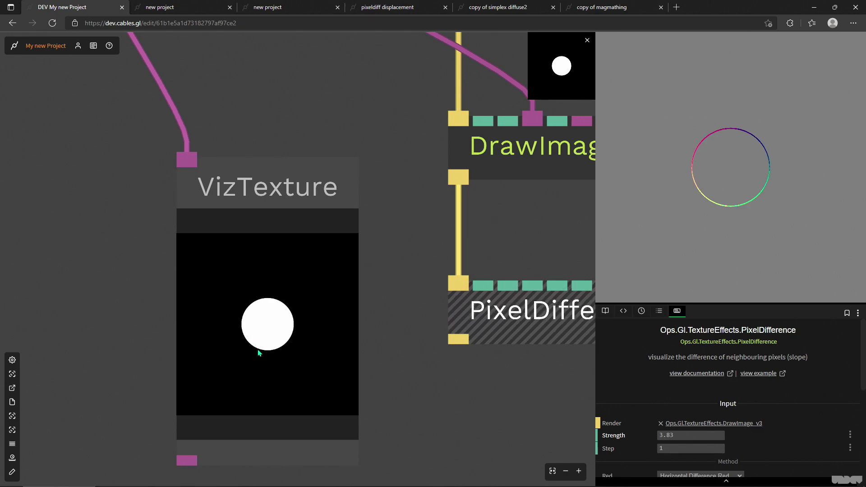
{"action": "left_click_drag", "start_coordinate": [523, 387], "coordinate": [360, 359]}
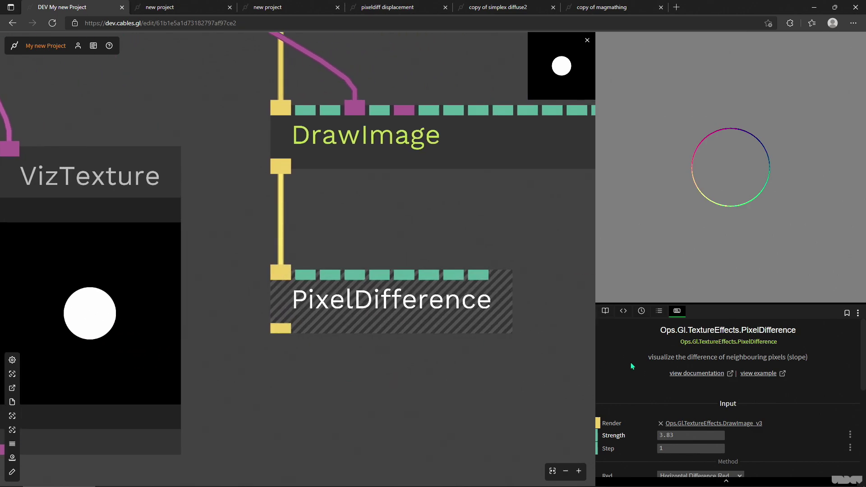
{"action": "scroll", "coordinate": [641, 384], "scroll_direction": "down", "scroll_amount": 1}
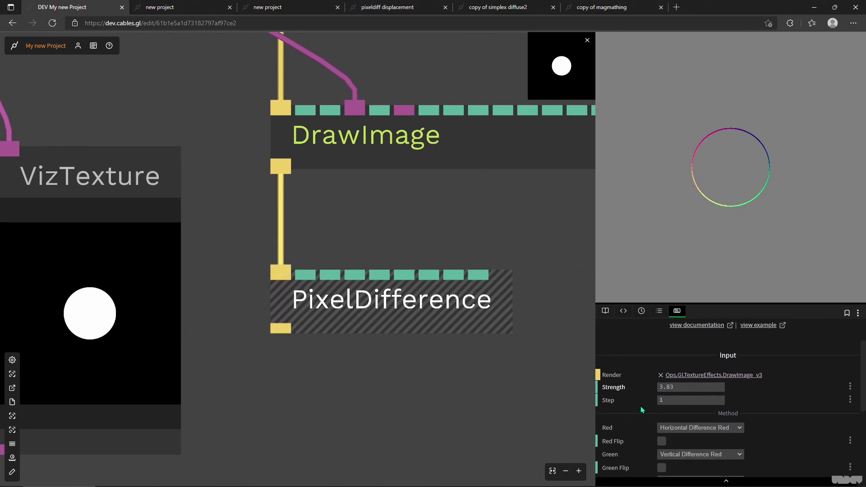
{"action": "scroll", "coordinate": [636, 406], "scroll_direction": "down", "scroll_amount": 1}
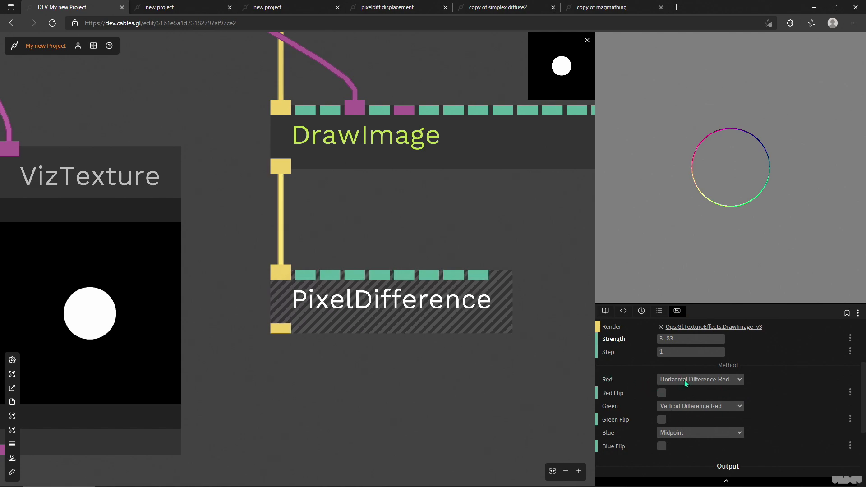
Look at the Red method options of PixelDifference, and set both the Green and Blue methods to Zero.
{"action": "left_click", "coordinate": [717, 382]}
{"action": "left_click", "coordinate": [716, 381]}
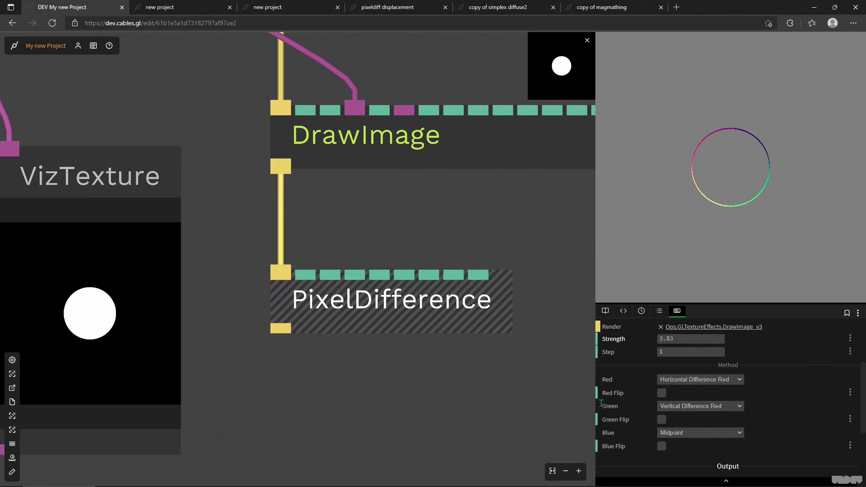
{"action": "left_click", "coordinate": [708, 406]}
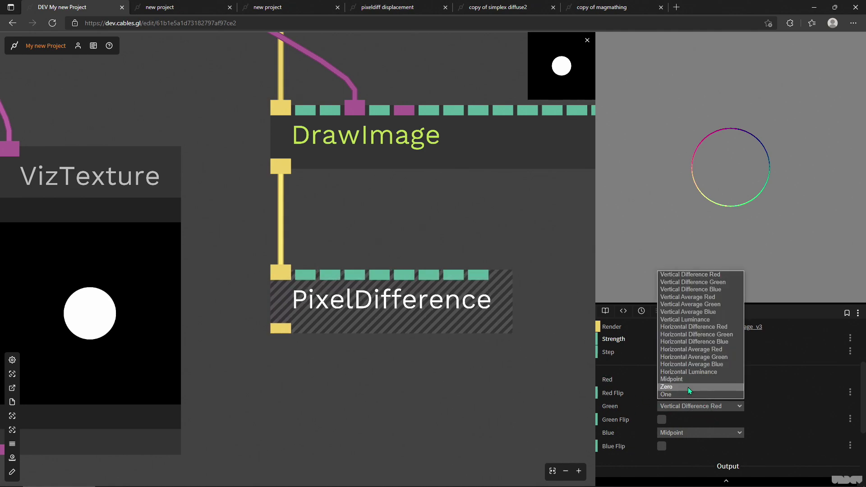
{"action": "left_click", "coordinate": [689, 387]}
{"action": "left_click", "coordinate": [697, 433]}
{"action": "left_click", "coordinate": [688, 414]}
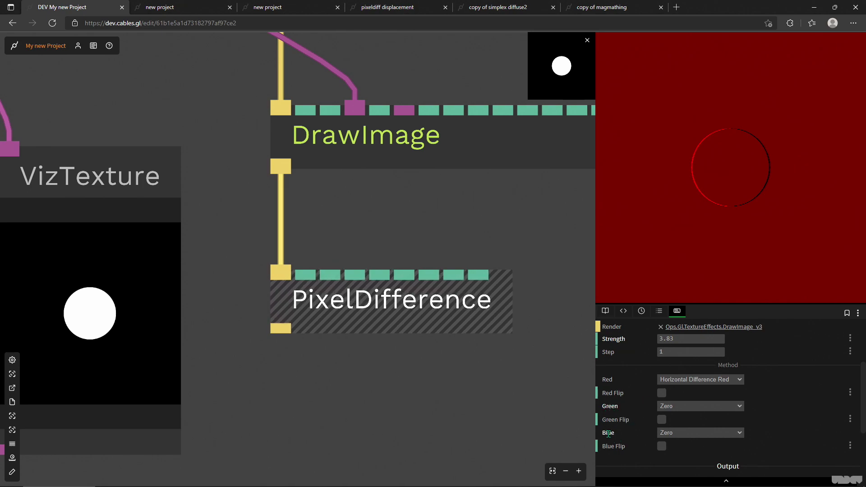
Compare the source circle with the red PixelDifference render and read through the available Red method options.
{"action": "scroll", "coordinate": [544, 229], "scroll_direction": "down", "scroll_amount": 8}
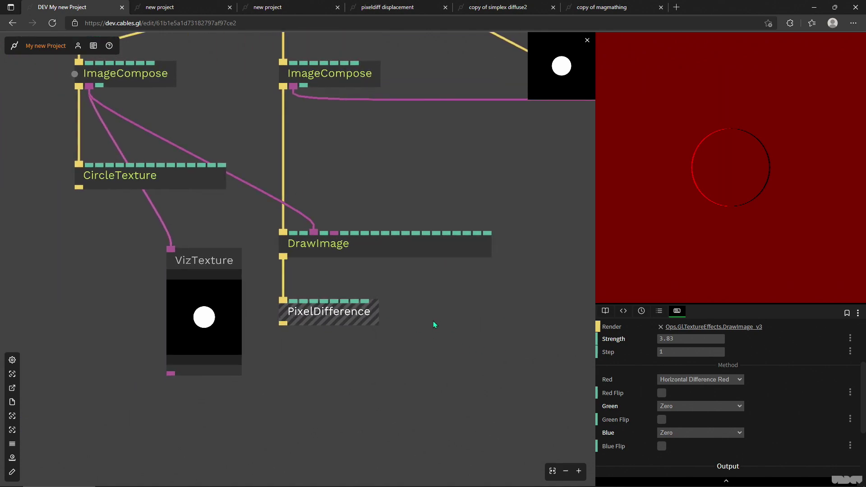
{"action": "scroll", "coordinate": [415, 307], "scroll_direction": "left", "scroll_amount": 3}
{"action": "scroll", "coordinate": [386, 310], "scroll_direction": "up", "scroll_amount": 5}
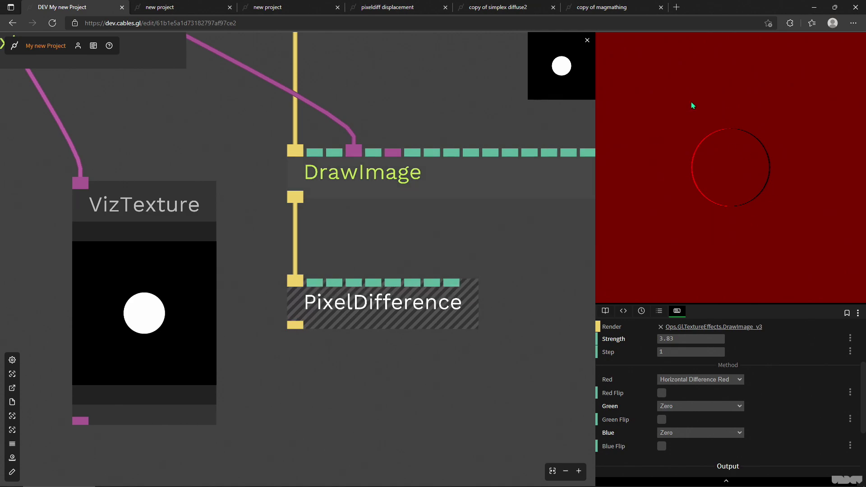
{"action": "left_click", "coordinate": [704, 381]}
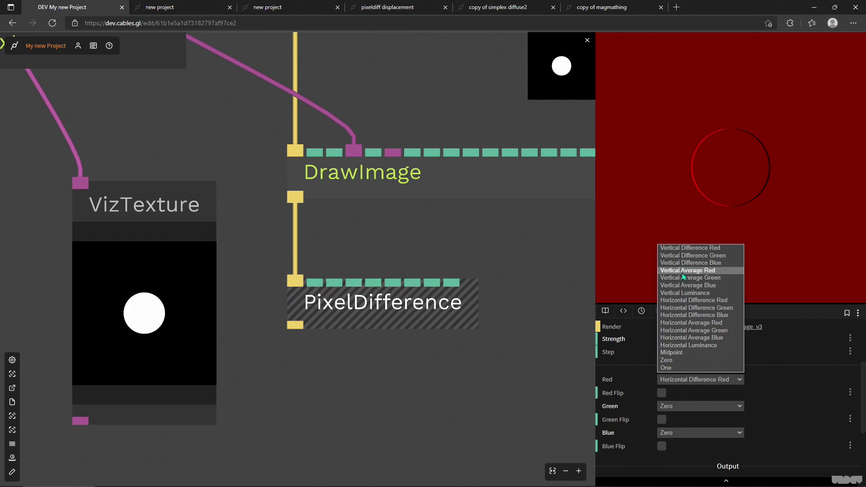
{"action": "left_click", "coordinate": [607, 380]}
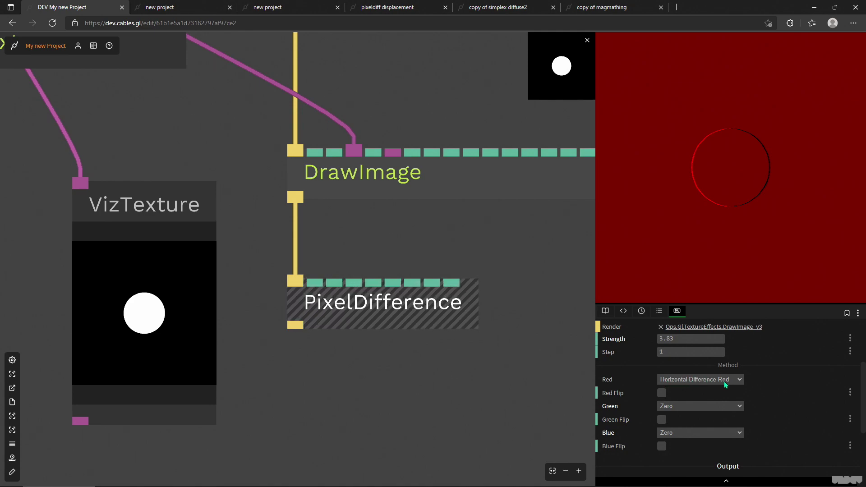
{"action": "scroll", "coordinate": [424, 383], "scroll_direction": "down", "scroll_amount": 5}
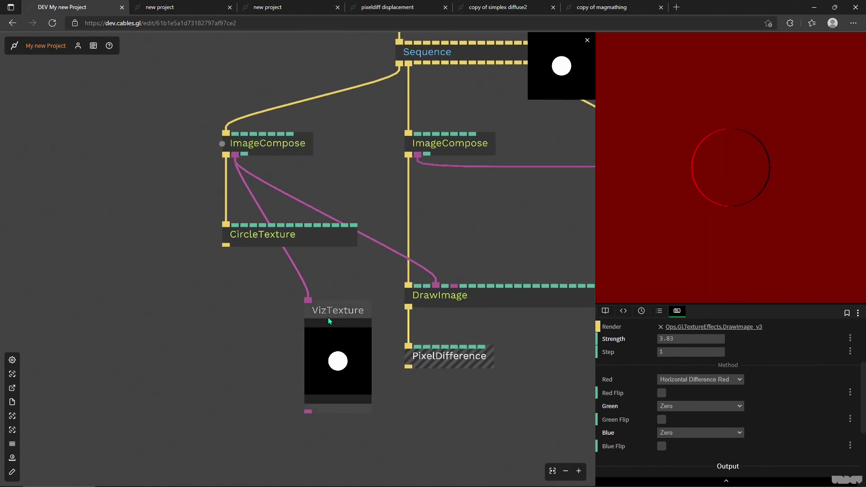
Examine the circle preview, and try PixelDifference's Red method on Horizontal Luminance before restoring Horizontal Difference Red.
{"action": "scroll", "coordinate": [327, 316], "scroll_direction": "up", "scroll_amount": 4}
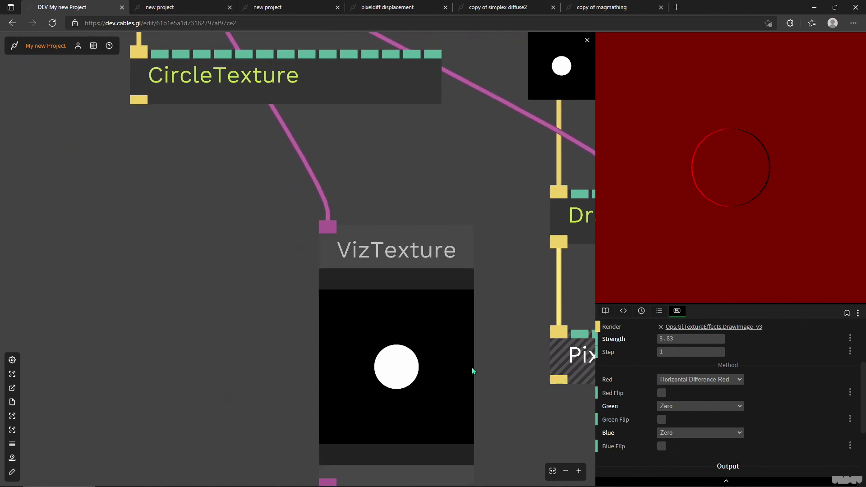
{"action": "scroll", "coordinate": [554, 425], "scroll_direction": "down", "scroll_amount": 2}
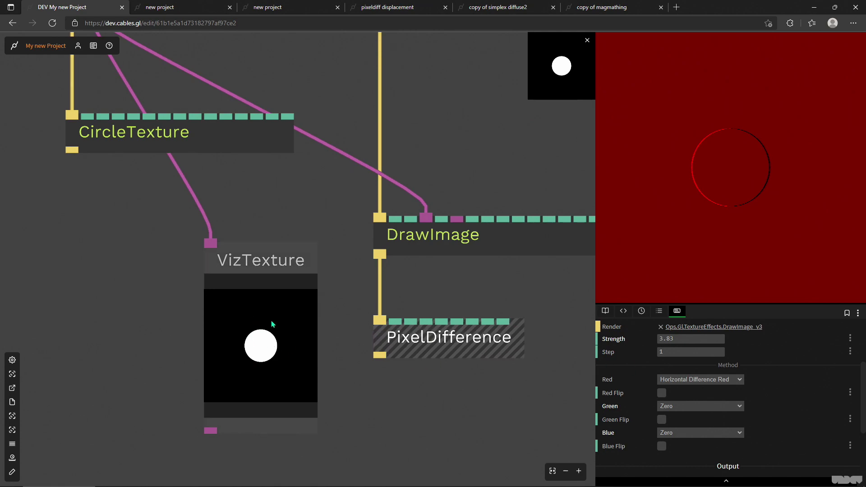
{"action": "scroll", "coordinate": [264, 354], "scroll_direction": "up", "scroll_amount": 3}
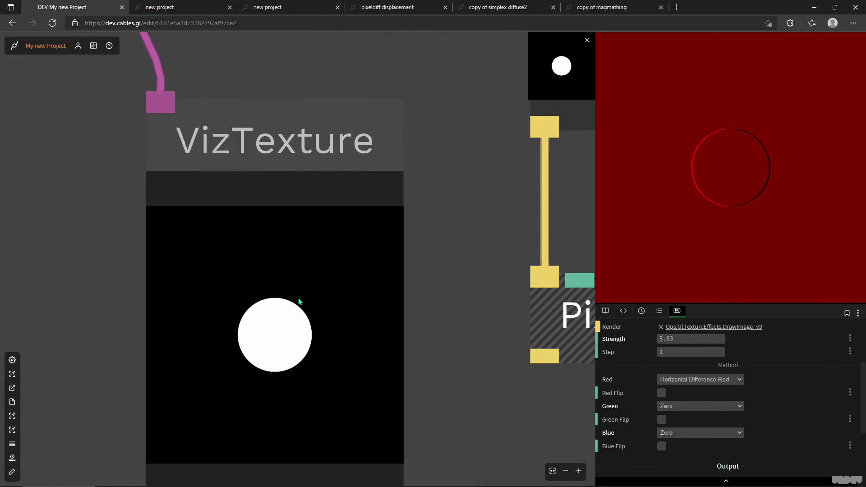
{"action": "scroll", "coordinate": [286, 300], "scroll_direction": "down", "scroll_amount": 2}
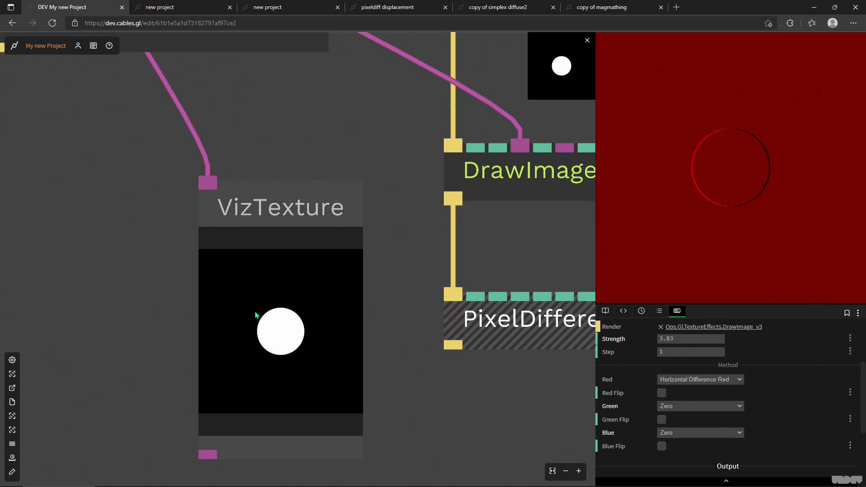
{"action": "left_click", "coordinate": [721, 381]}
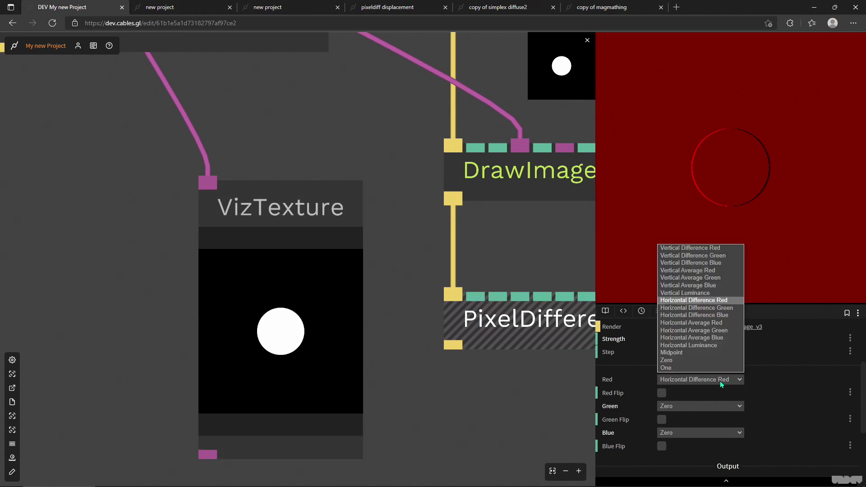
{"action": "left_click", "coordinate": [703, 348]}
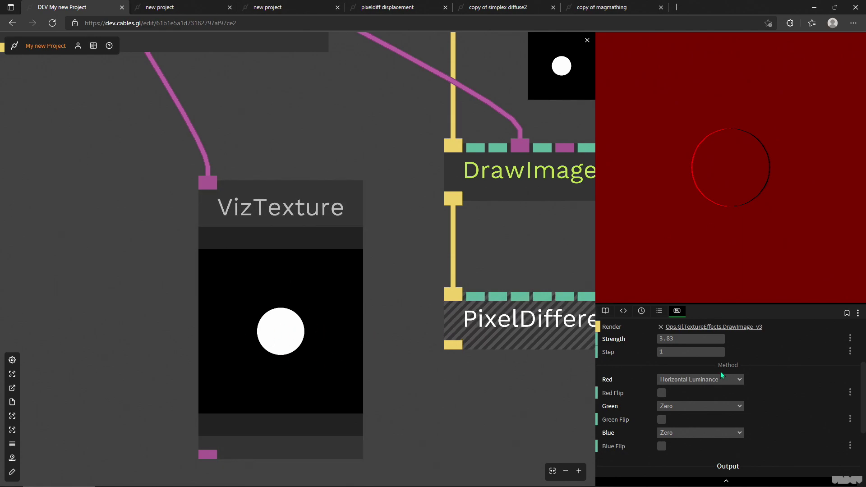
{"action": "left_click", "coordinate": [713, 379]}
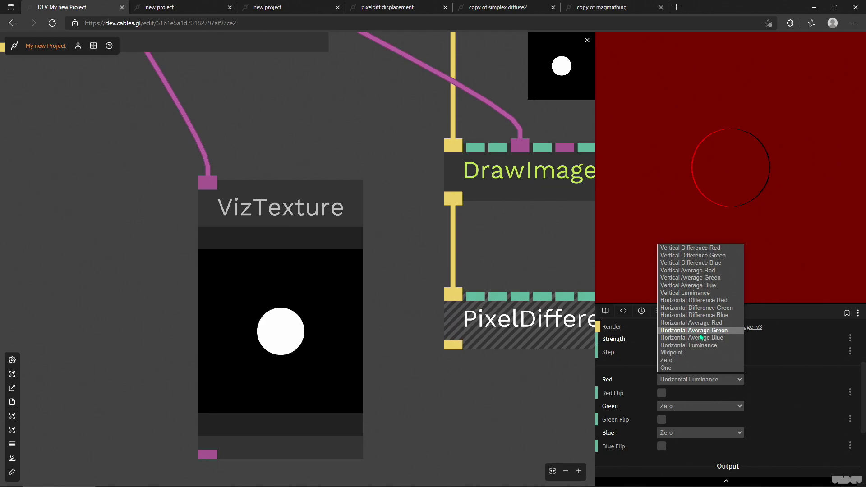
{"action": "left_click", "coordinate": [713, 301]}
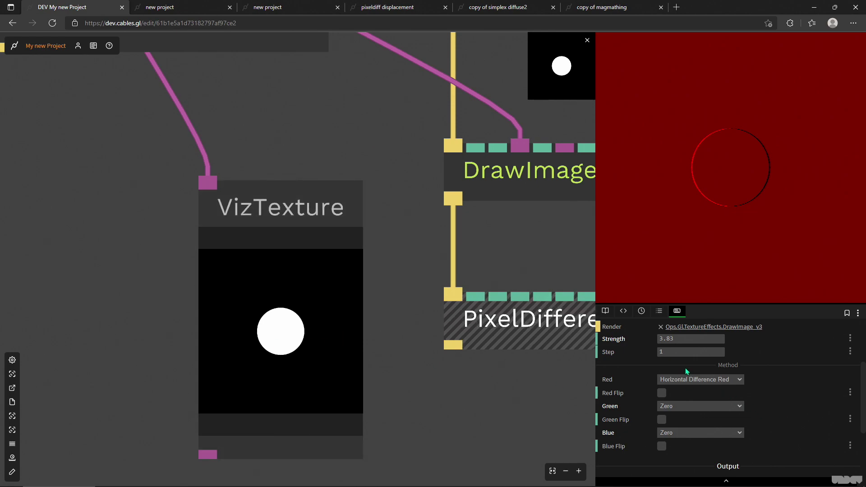
Set PixelDifference's Red method to Horizontal Luminance and review the other available methods.
{"action": "left_click", "coordinate": [700, 380]}
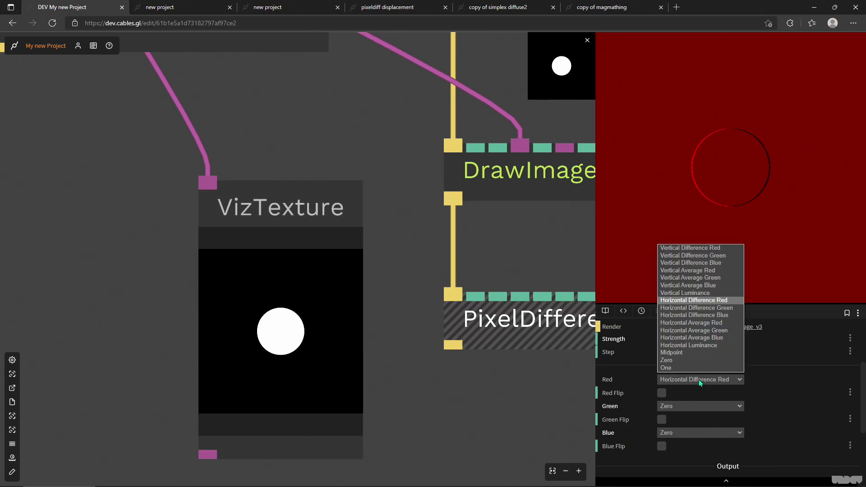
{"action": "left_click", "coordinate": [699, 345]}
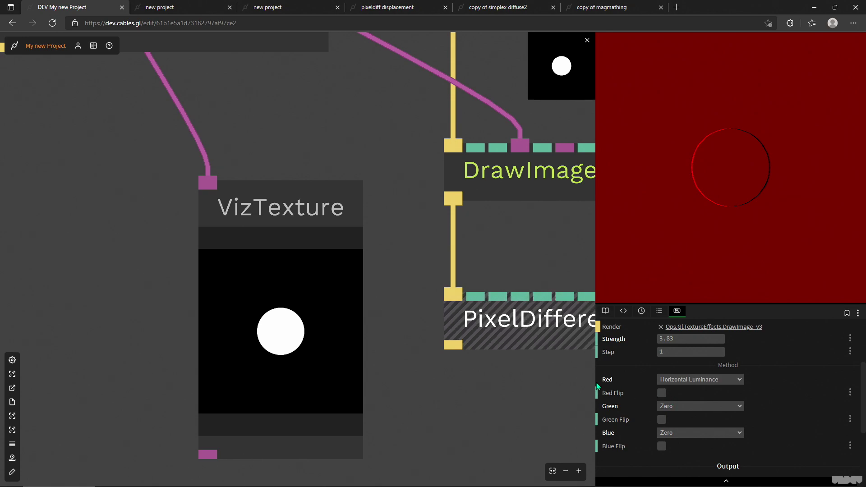
{"action": "left_click", "coordinate": [727, 381]}
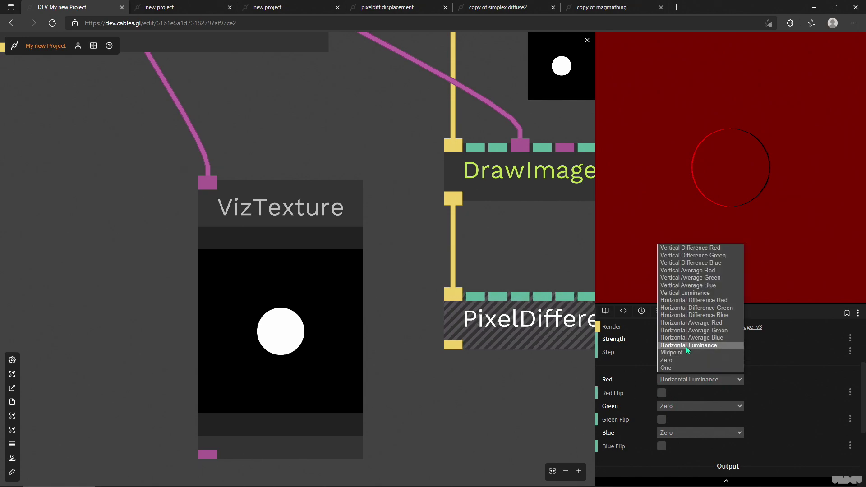
{"action": "left_click", "coordinate": [594, 376]}
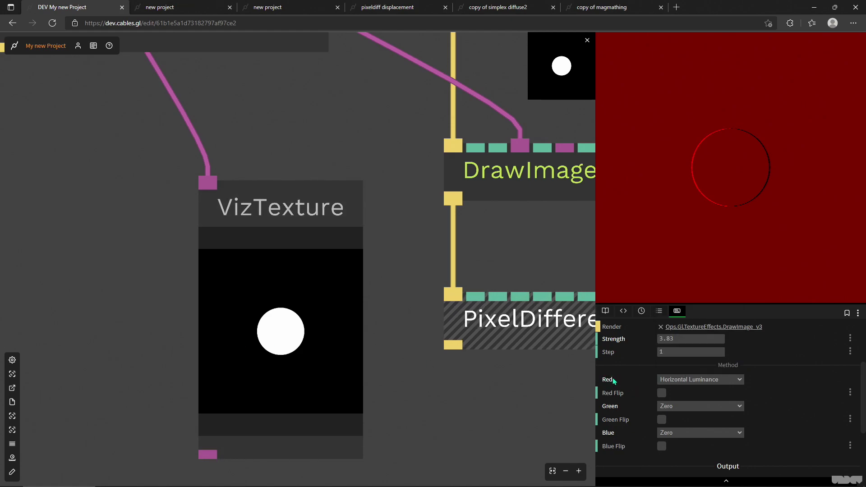
{"action": "left_click", "coordinate": [690, 382]}
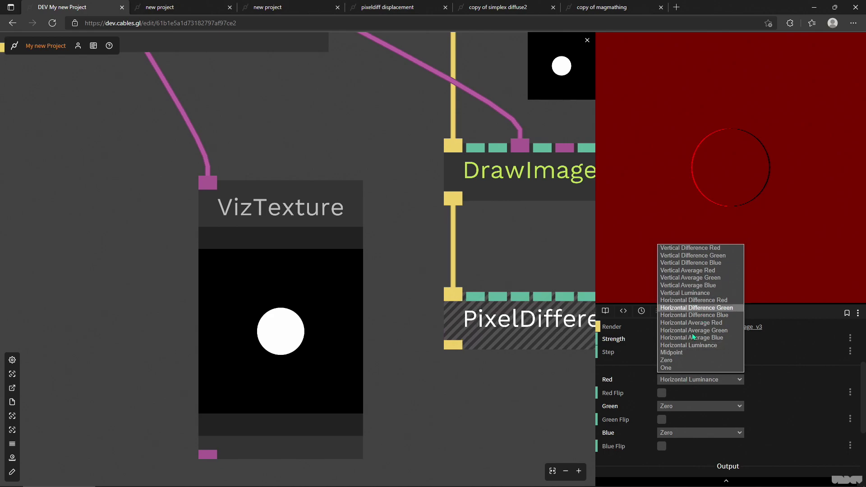
{"action": "left_click", "coordinate": [725, 380]}
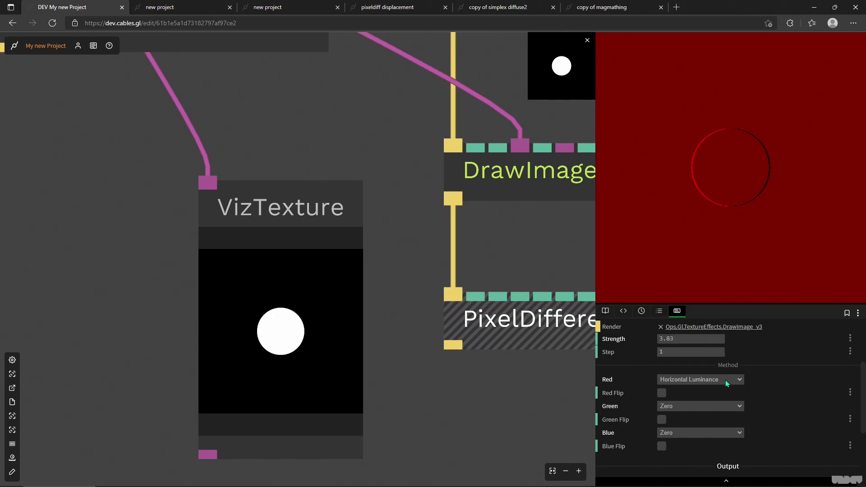
Look at the example patches pixeldiff displacement, copy of simplex diffuse2 and new project, and return to My new Project.
{"action": "left_click", "coordinate": [391, 8]}
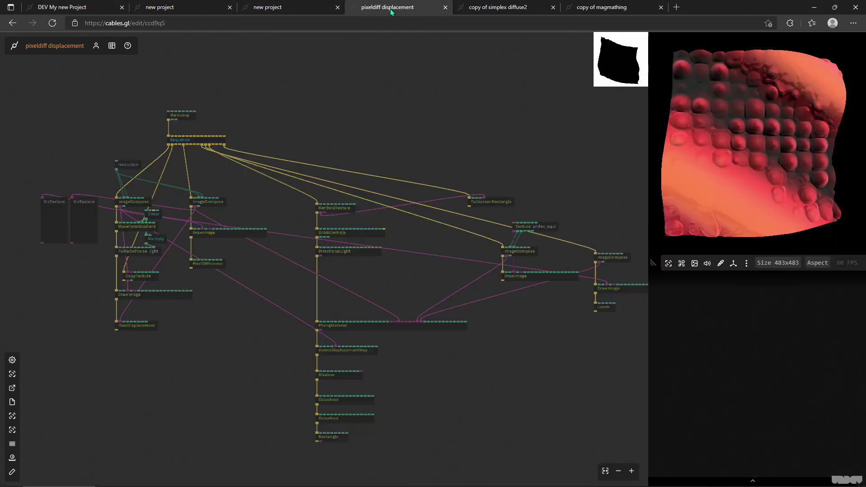
{"action": "left_click", "coordinate": [487, 7]}
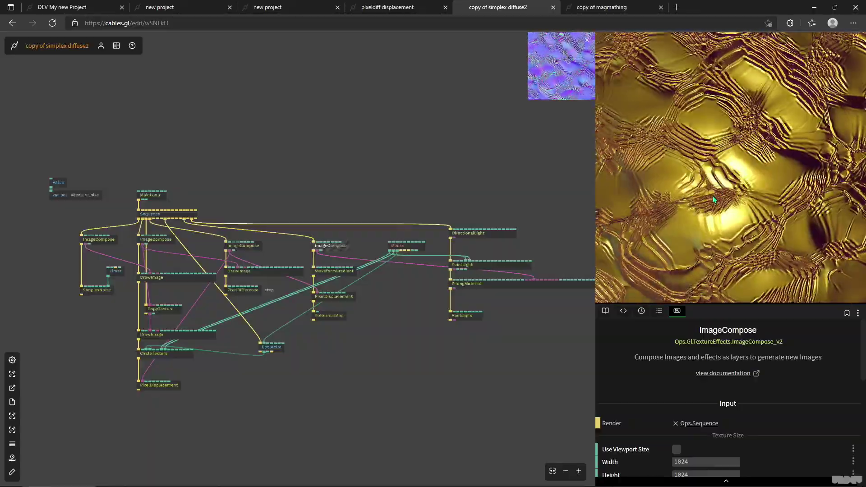
{"action": "left_click", "coordinate": [267, 8]}
{"action": "key", "text": "ctrl+shift+Tab"}
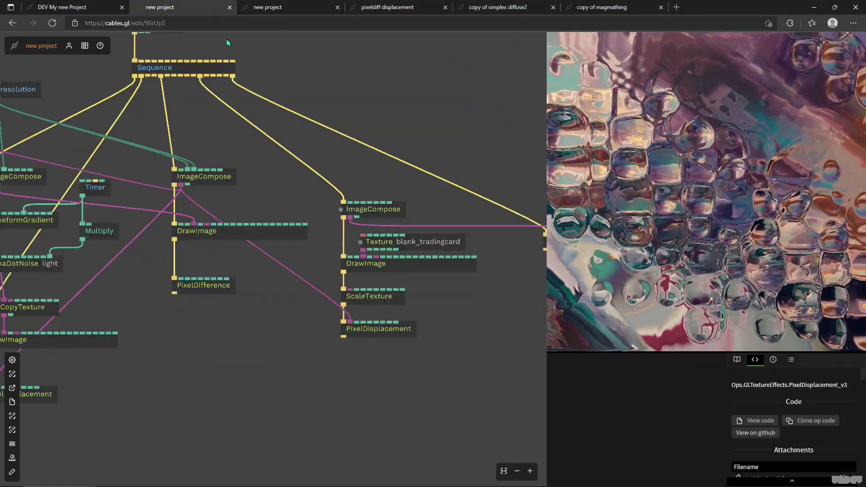
{"action": "key", "text": "ctrl+shift+Tab"}
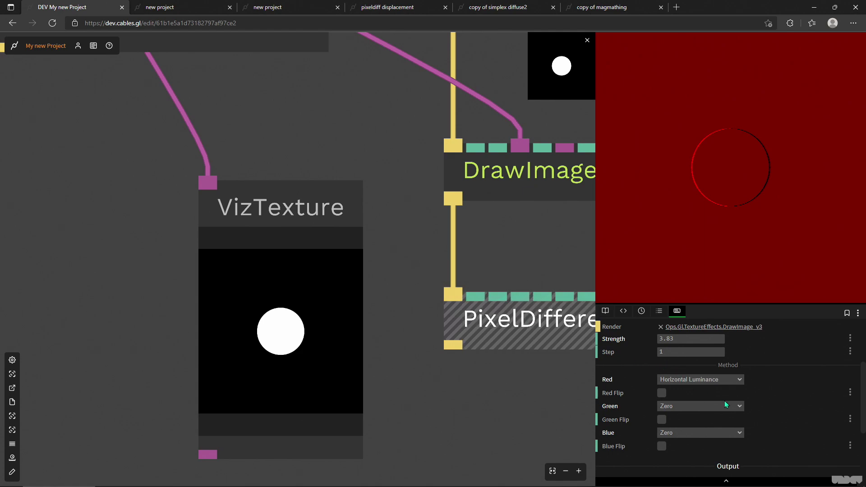
Set PixelDifference's Green method to Vertical Luminance and compare the render with the circle in the VizTexture preview.
{"action": "left_click", "coordinate": [714, 407]}
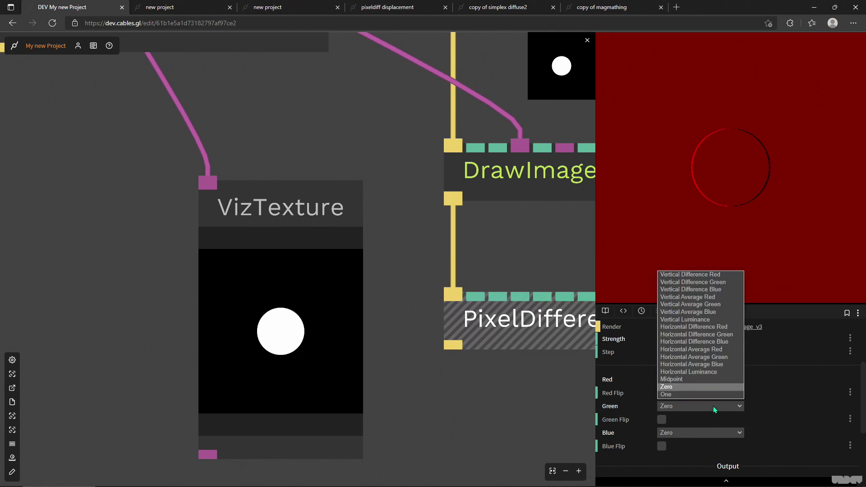
{"action": "left_click", "coordinate": [690, 320]}
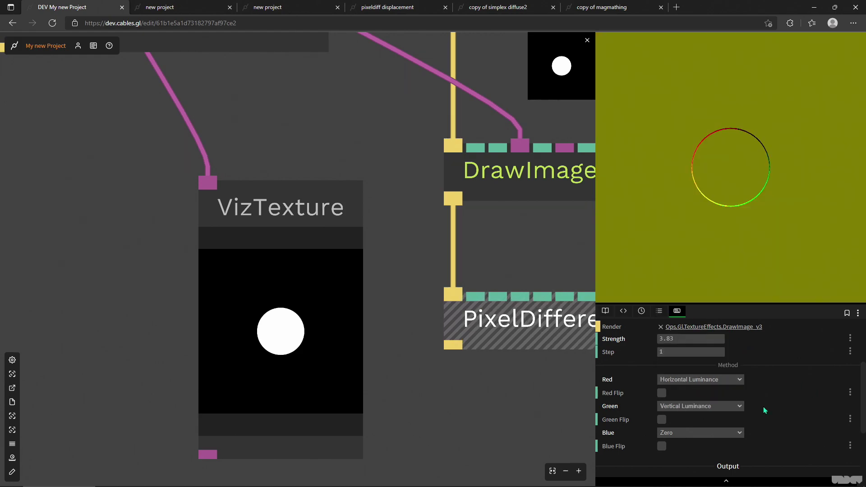
{"action": "scroll", "coordinate": [530, 382], "scroll_direction": "down", "scroll_amount": 1}
{"action": "scroll", "coordinate": [529, 383], "scroll_direction": "down", "scroll_amount": 3}
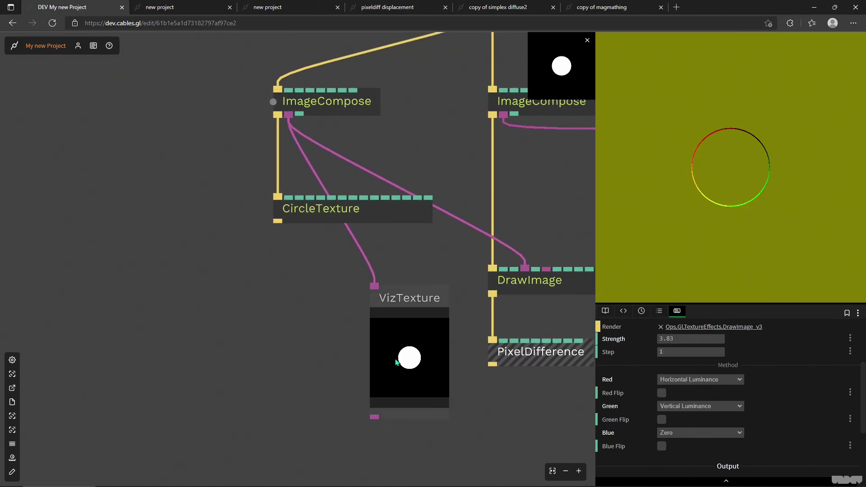
{"action": "scroll", "coordinate": [397, 368], "scroll_direction": "up", "scroll_amount": 3}
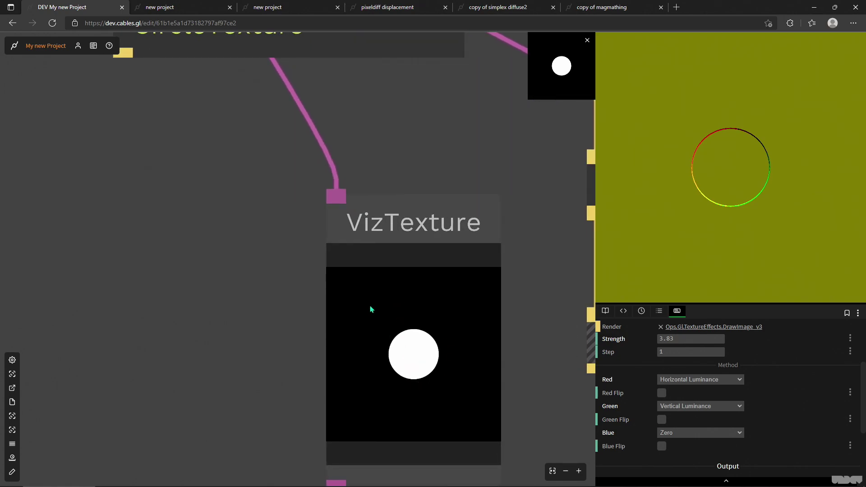
{"action": "scroll", "coordinate": [415, 319], "scroll_direction": "down", "scroll_amount": 3}
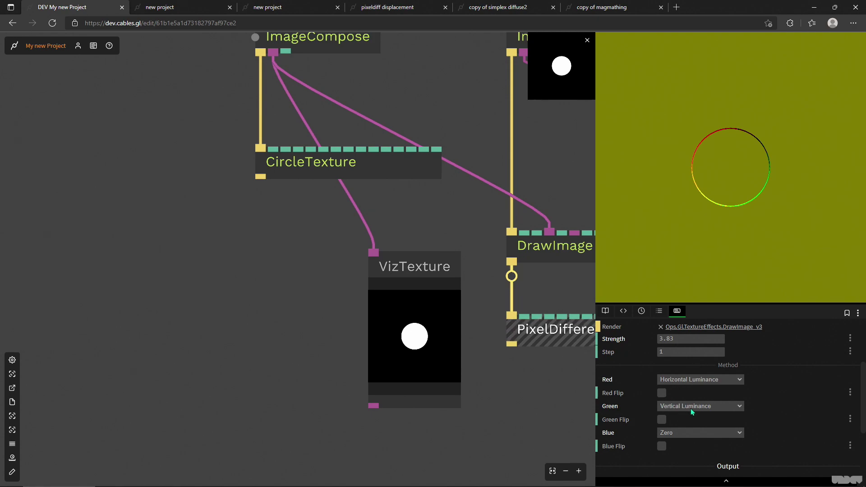
Soften the source circle by setting CircleTexture's Fade Out to 1 with Warn Overflow turned off.
{"action": "scroll", "coordinate": [503, 379], "scroll_direction": "down", "scroll_amount": 5}
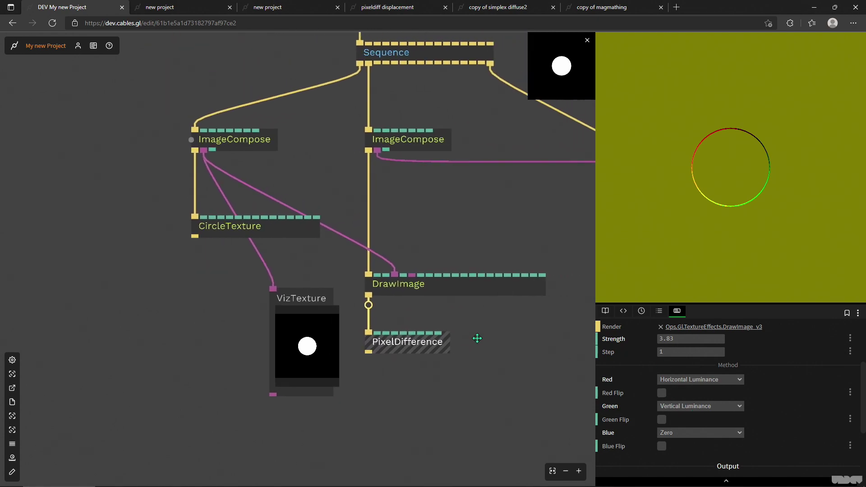
{"action": "scroll", "coordinate": [270, 285], "scroll_direction": "up", "scroll_amount": 2}
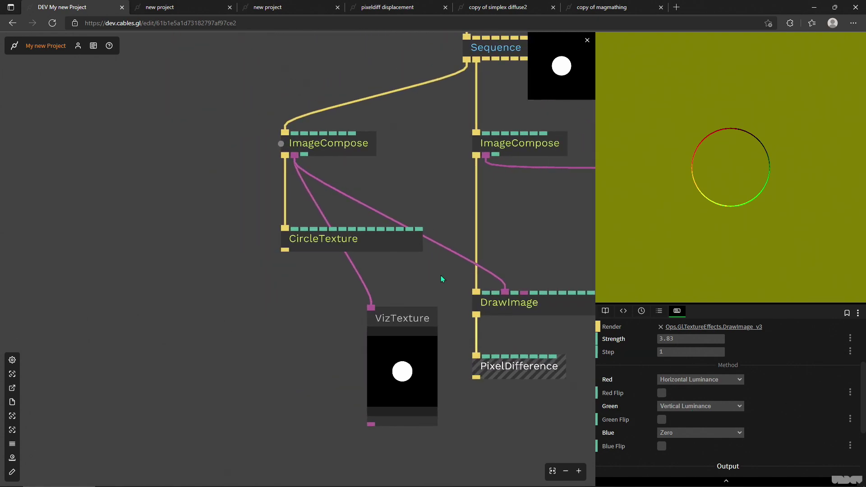
{"action": "scroll", "coordinate": [383, 271], "scroll_direction": "right", "scroll_amount": 2}
{"action": "left_click", "coordinate": [311, 241]}
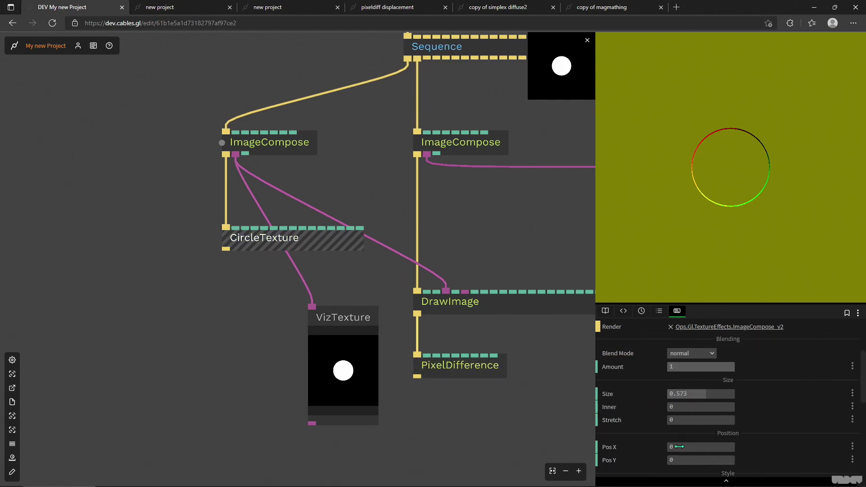
{"action": "scroll", "coordinate": [679, 447], "scroll_direction": "down", "scroll_amount": 2}
{"action": "left_click_drag", "start_coordinate": [679, 429], "coordinate": [726, 429]}
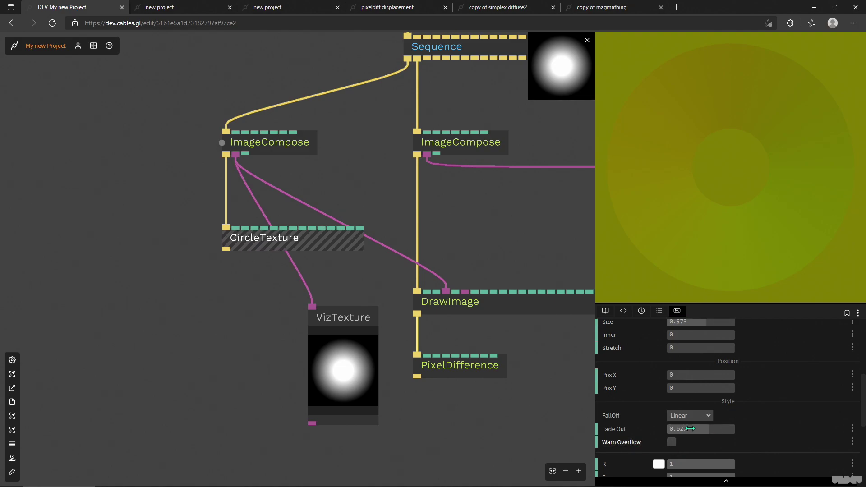
{"action": "scroll", "coordinate": [329, 354], "scroll_direction": "up", "scroll_amount": 3}
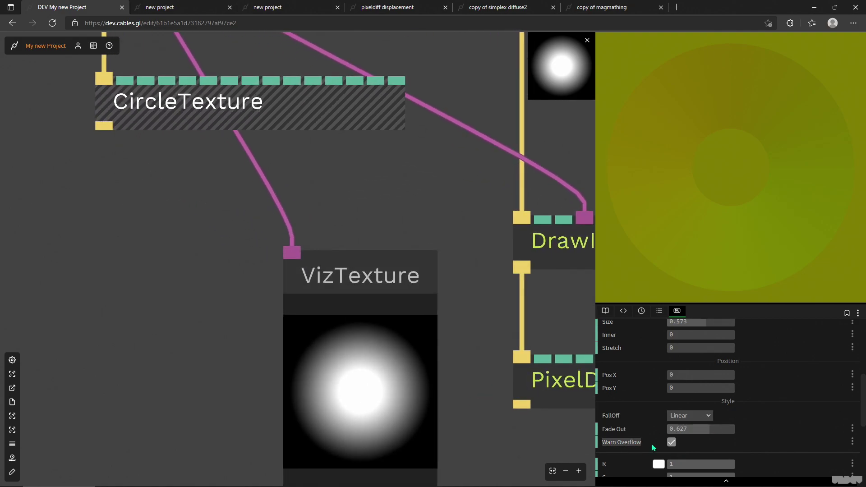
{"action": "mouse_move", "coordinate": [709, 429]}
{"action": "left_mouse_down"}
{"action": "mouse_move", "coordinate": [717, 429]}
{"action": "mouse_move", "coordinate": [710, 429]}
{"action": "left_mouse_up"}
{"action": "scroll", "coordinate": [674, 383], "scroll_direction": "down", "scroll_amount": 1}
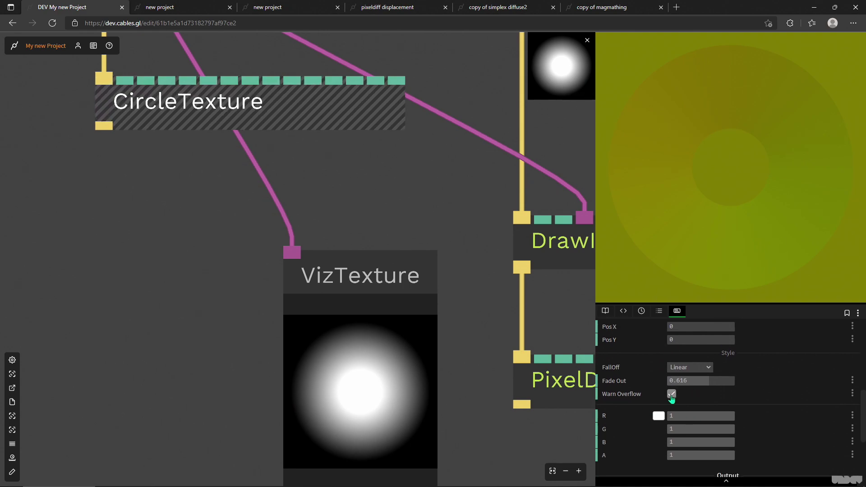
{"action": "left_click_drag", "start_coordinate": [706, 381], "coordinate": [735, 380]}
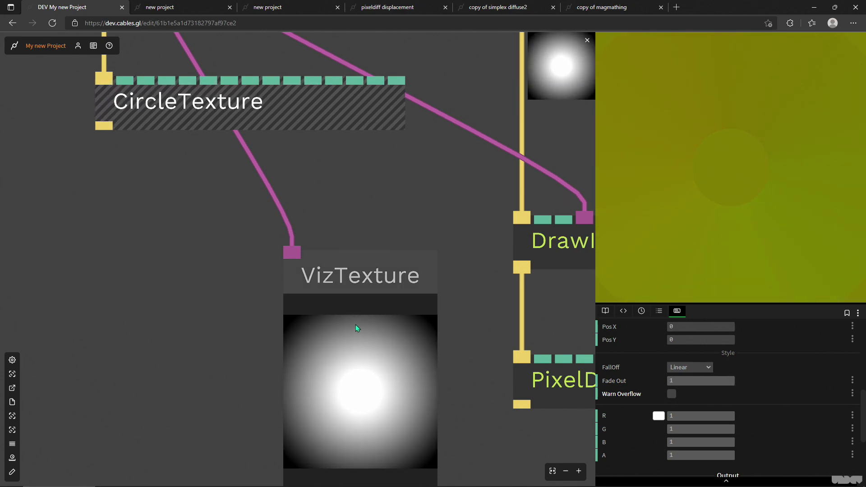
Examine PixelDifference's settings and compare its render with the soft circle in the VizTexture preview.
{"action": "left_click_drag", "start_coordinate": [491, 461], "coordinate": [410, 392]}
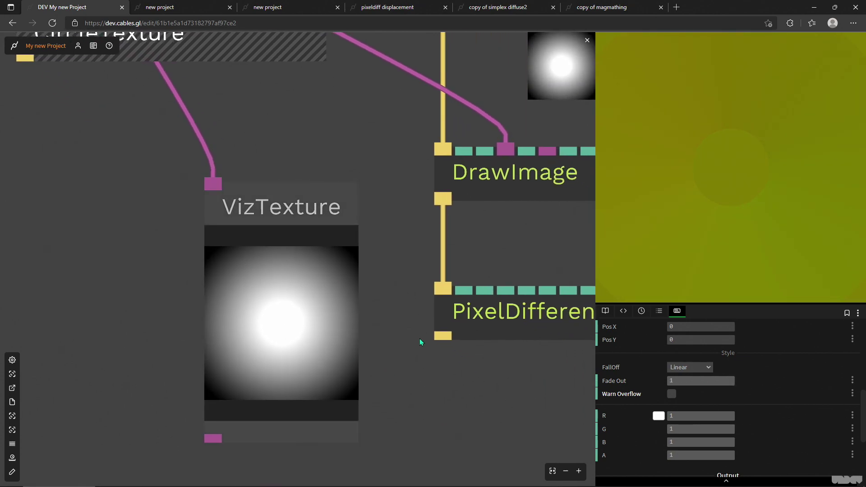
{"action": "left_click_drag", "start_coordinate": [537, 237], "coordinate": [398, 365]}
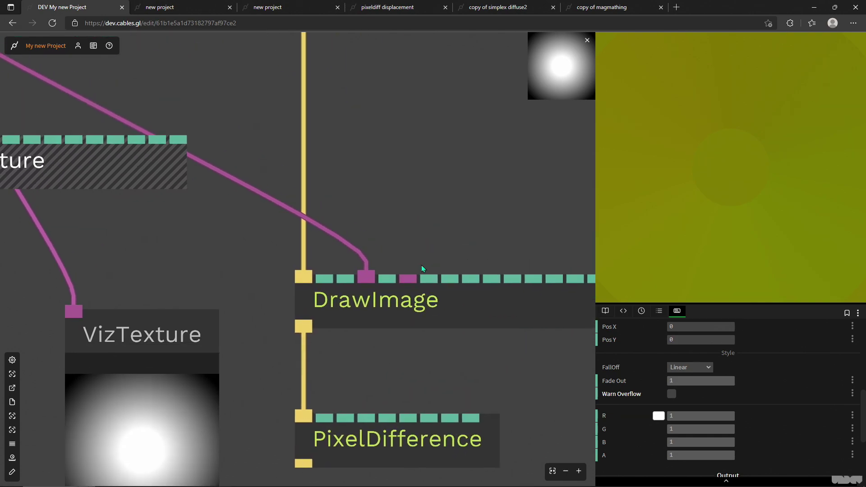
{"action": "left_click", "coordinate": [415, 440]}
{"action": "scroll", "coordinate": [630, 393], "scroll_direction": "up", "scroll_amount": 10}
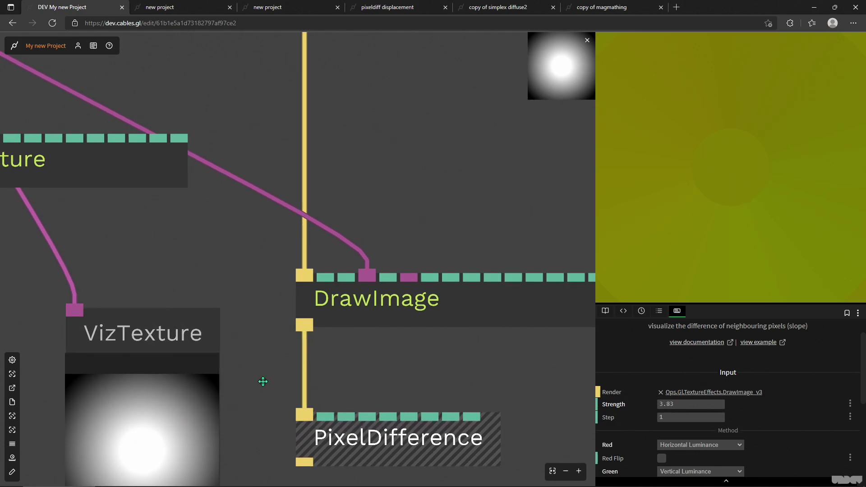
{"action": "scroll", "coordinate": [259, 385], "scroll_direction": "down", "scroll_amount": 3}
{"action": "scroll", "coordinate": [259, 385], "scroll_direction": "left", "scroll_amount": 3}
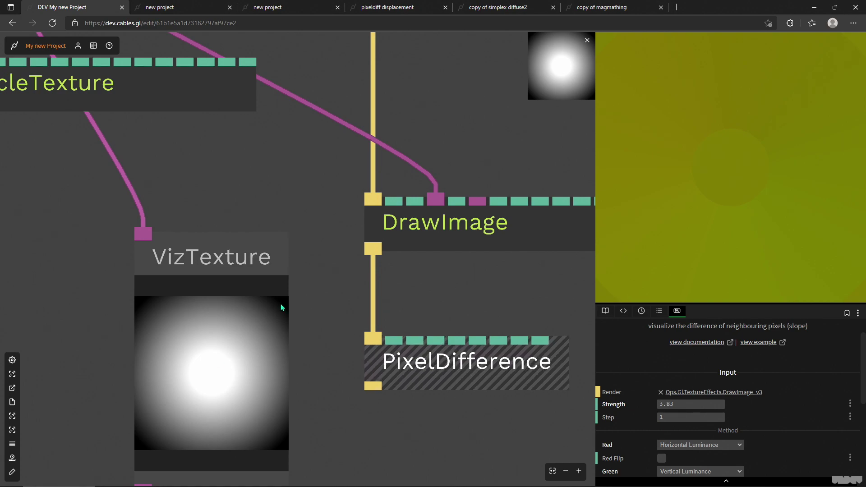
{"action": "scroll", "coordinate": [452, 300], "scroll_direction": "up", "scroll_amount": 2}
{"action": "scroll", "coordinate": [451, 300], "scroll_direction": "right", "scroll_amount": 3}
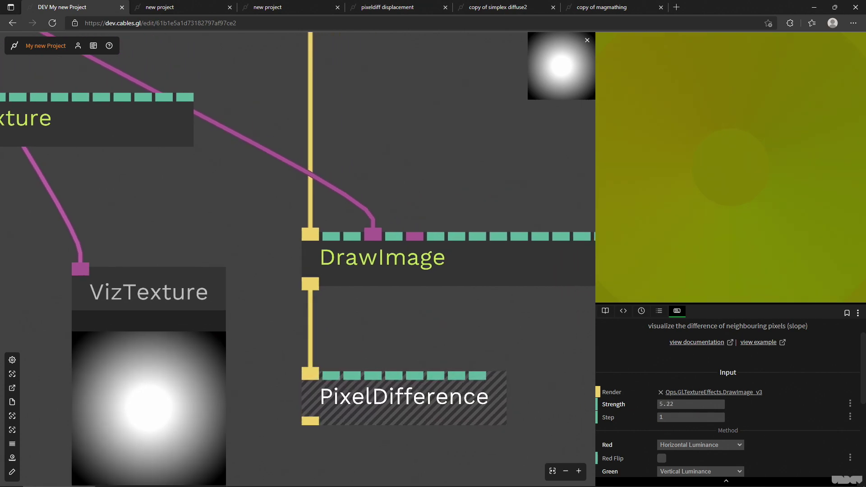
Try PixelDifference Strength values such as 32.4, 14.77 and 34.98, and settle on 6.96.
{"action": "left_click_drag", "start_coordinate": [691, 405], "coordinate": [740, 404]}
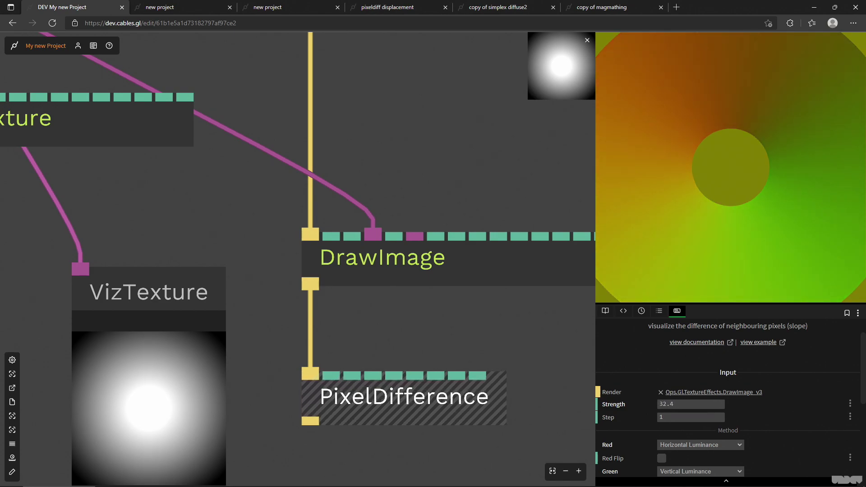
{"action": "left_click_drag", "start_coordinate": [716, 405], "coordinate": [705, 405]}
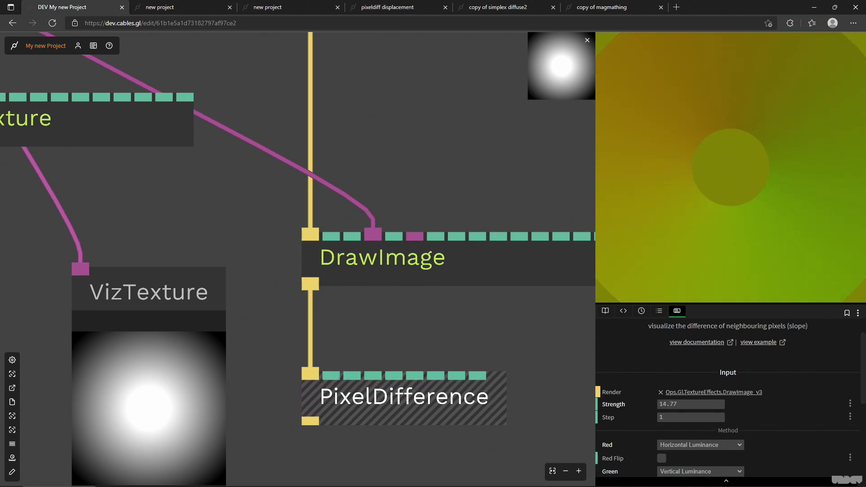
{"action": "left_click_drag", "start_coordinate": [697, 404], "coordinate": [726, 404]}
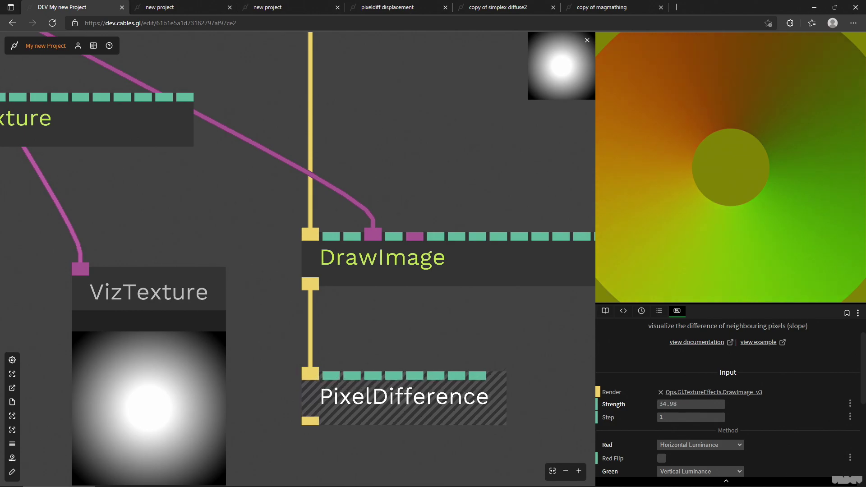
{"action": "left_click_drag", "start_coordinate": [715, 404], "coordinate": [708, 404]}
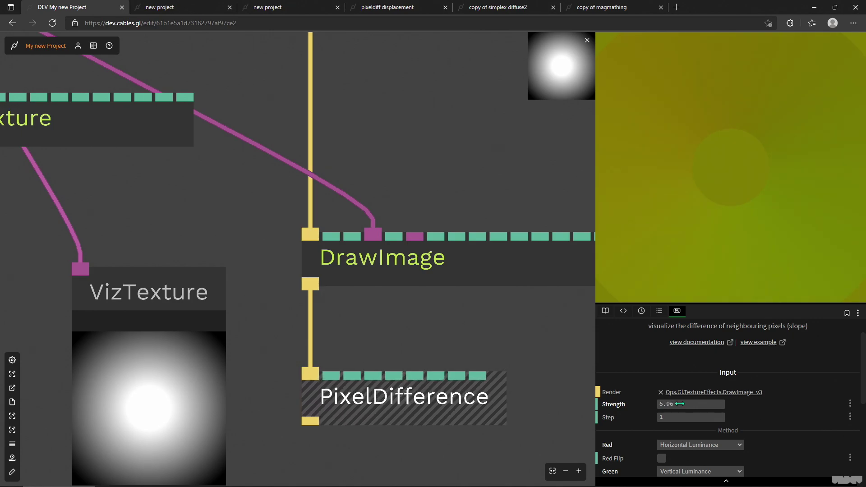
{"action": "left_click_drag", "start_coordinate": [678, 405], "coordinate": [679, 405]}
Review the whole patch, look at the copy of simplex diffuse2 and pixeldiff displacement examples, and return to My new Project.
{"action": "scroll", "coordinate": [551, 344], "scroll_direction": "down", "scroll_amount": 5}
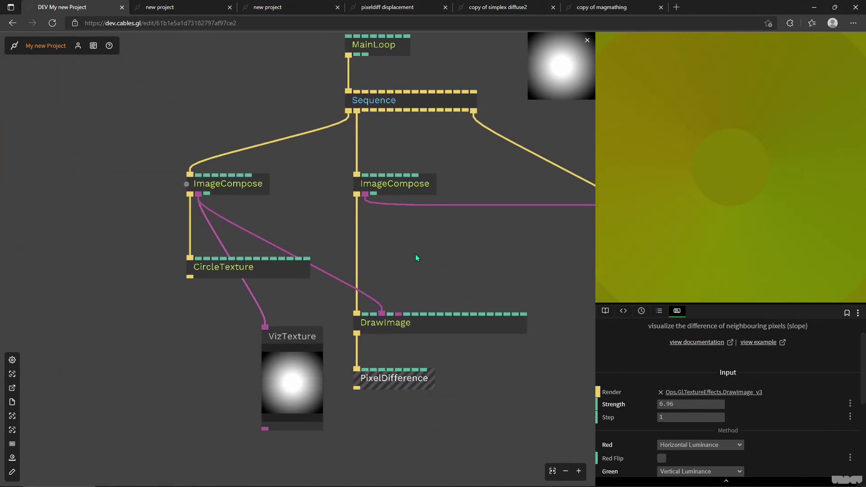
{"action": "scroll", "coordinate": [415, 257], "scroll_direction": "left", "scroll_amount": 3}
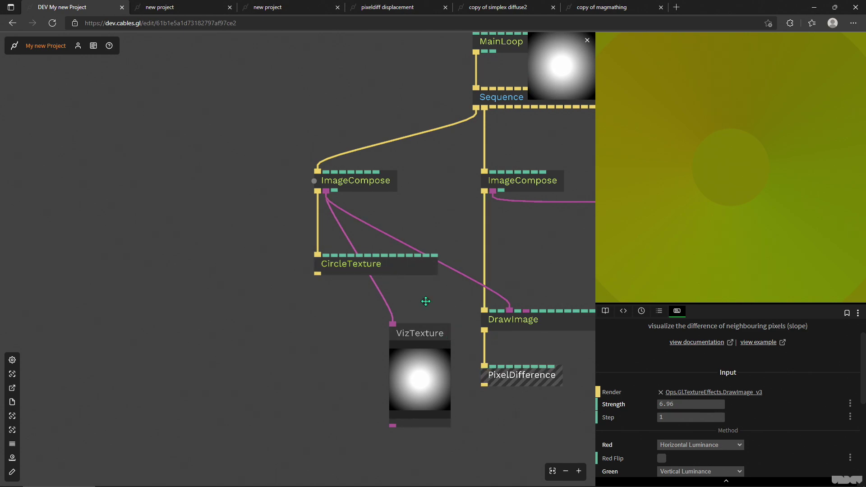
{"action": "scroll", "coordinate": [433, 307], "scroll_direction": "right", "scroll_amount": 3}
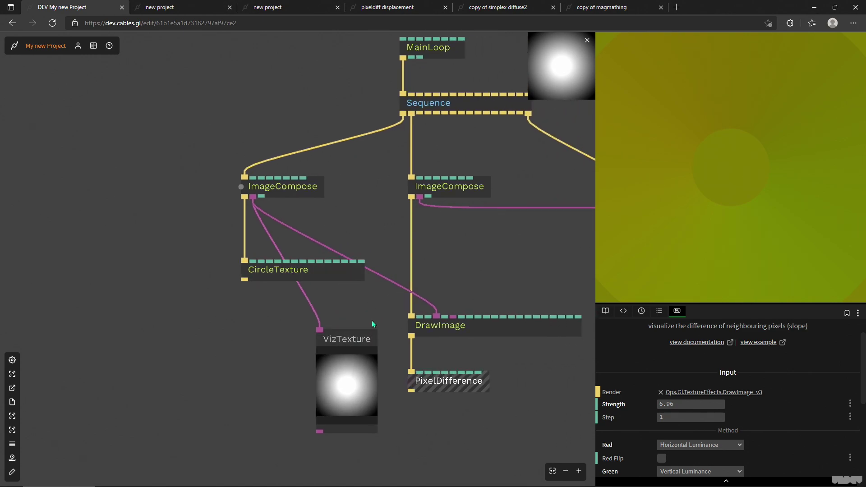
{"action": "scroll", "coordinate": [355, 308], "scroll_direction": "left", "scroll_amount": 3}
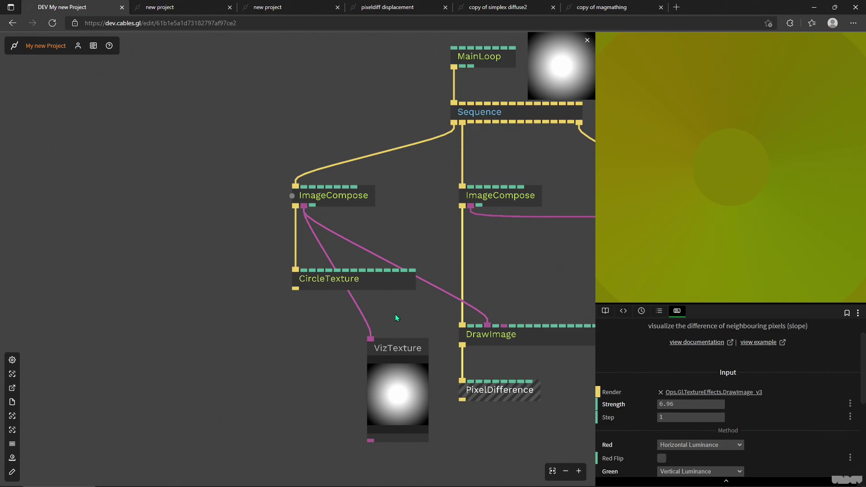
{"action": "left_click_drag", "start_coordinate": [403, 316], "coordinate": [429, 331]}
{"action": "scroll", "coordinate": [301, 311], "scroll_direction": "down", "scroll_amount": 3}
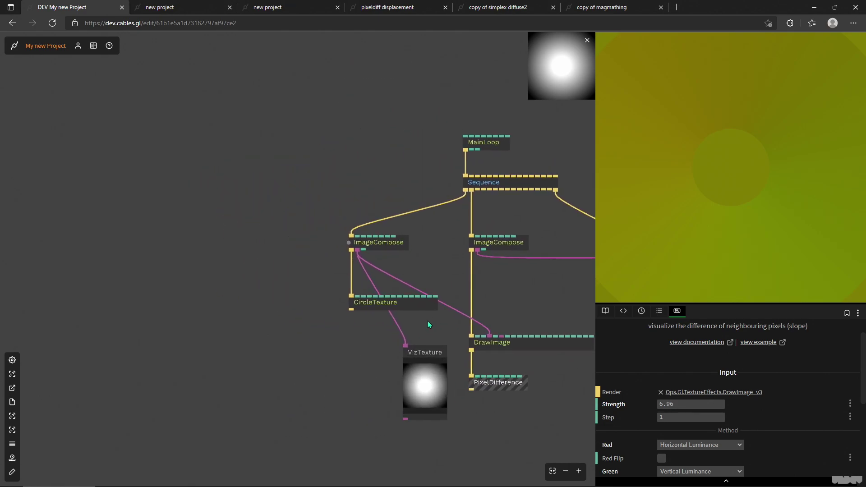
{"action": "left_click", "coordinate": [519, 7]}
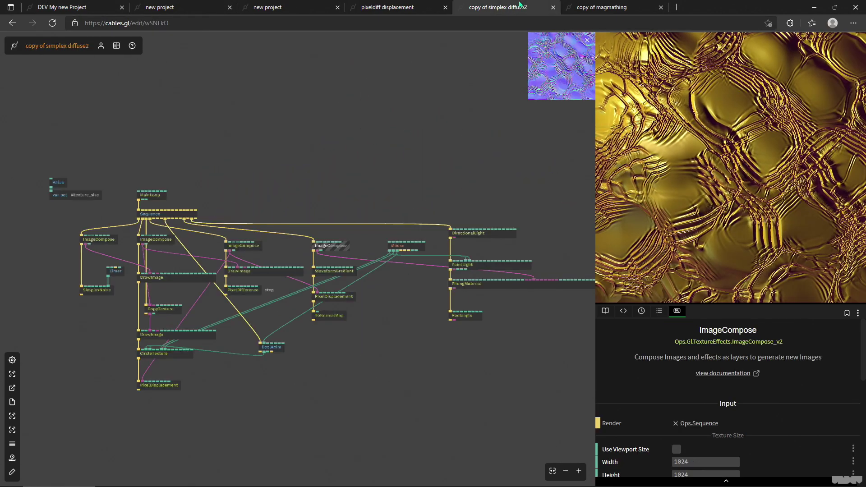
{"action": "left_click", "coordinate": [400, 6]}
{"action": "left_click", "coordinate": [502, 8]}
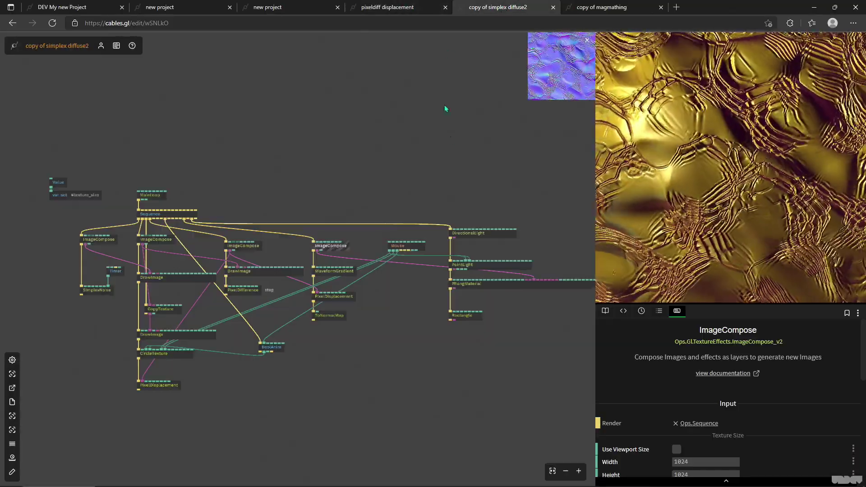
{"action": "left_click", "coordinate": [86, 8]}
Make room in the patch by moving CircleTexture and its ImageCompose outward and placing VizTexture on their far side.
{"action": "left_click_drag", "start_coordinate": [388, 304], "coordinate": [318, 296]}
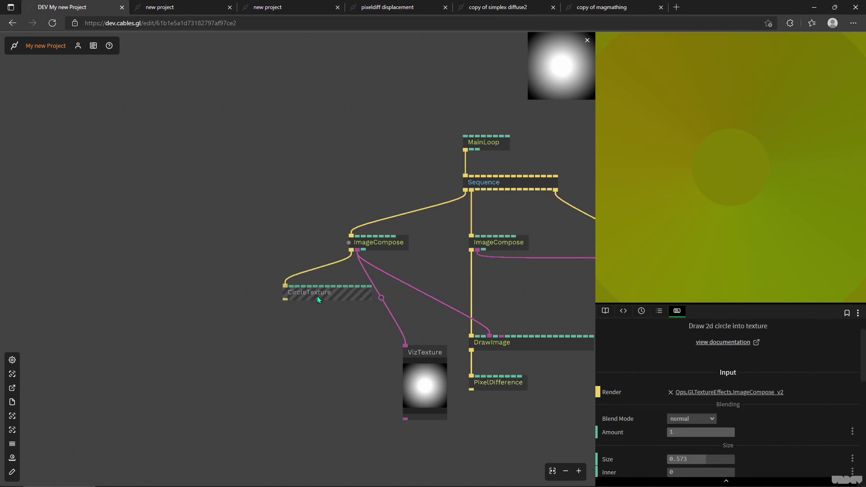
{"action": "left_click_drag", "start_coordinate": [380, 248], "coordinate": [325, 239]}
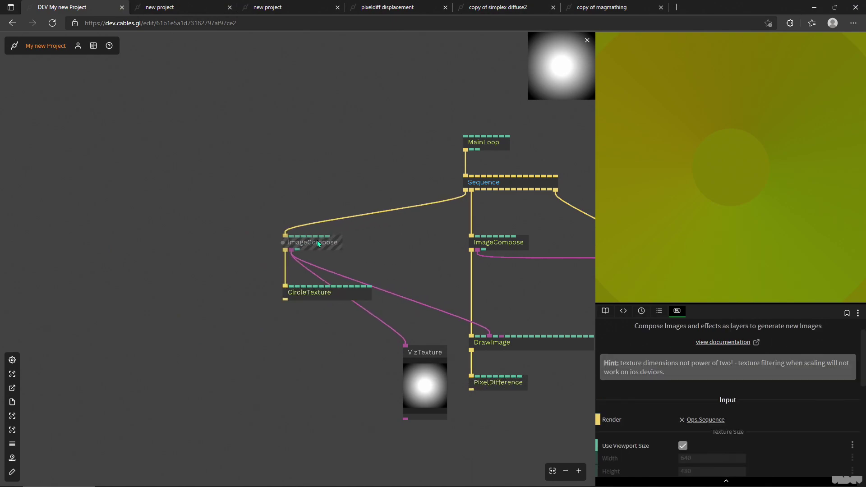
{"action": "scroll", "coordinate": [386, 314], "scroll_direction": "down", "scroll_amount": 3}
{"action": "scroll", "coordinate": [386, 314], "scroll_direction": "right", "scroll_amount": 3}
{"action": "left_click_drag", "start_coordinate": [374, 296], "coordinate": [154, 210]}
{"action": "scroll", "coordinate": [287, 278], "scroll_direction": "right", "scroll_amount": 3}
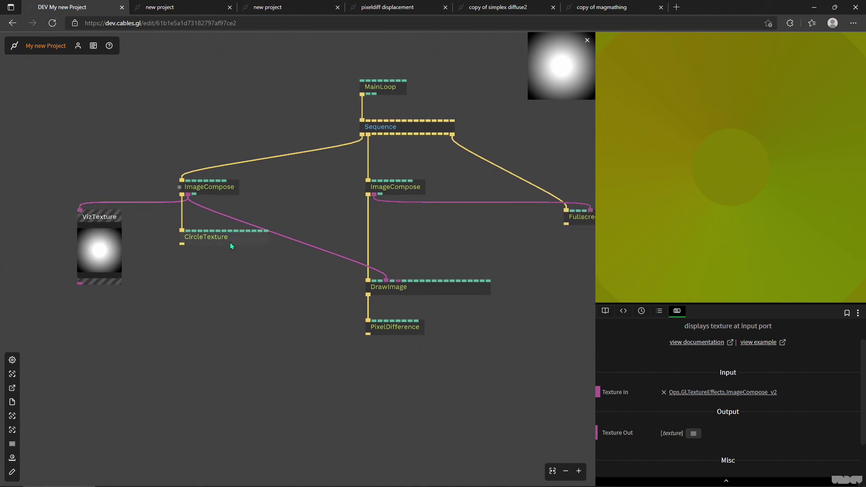
Reduce CircleTexture's Fade Out to 0.186.
{"action": "left_click", "coordinate": [216, 237]}
{"action": "scroll", "coordinate": [628, 453], "scroll_direction": "down", "scroll_amount": 2}
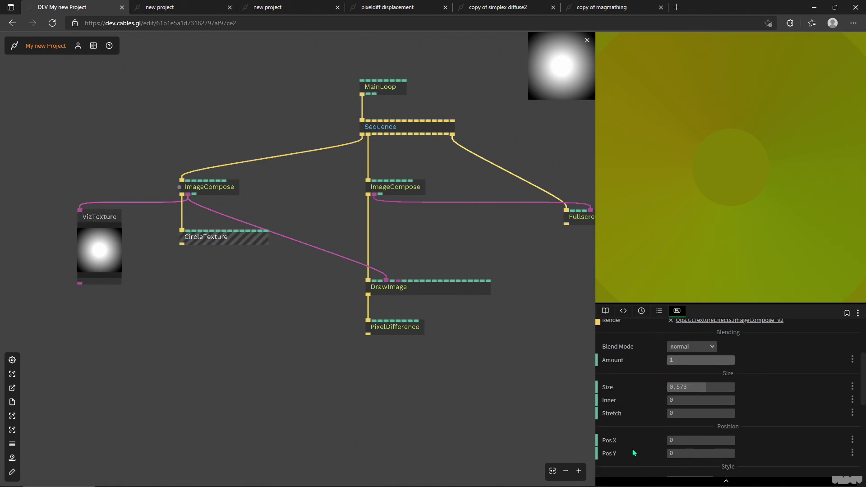
{"action": "scroll", "coordinate": [656, 457], "scroll_direction": "down", "scroll_amount": 2}
{"action": "left_click_drag", "start_coordinate": [710, 423], "coordinate": [711, 423]}
Move PixelDifference, its DrawImage and ImageCompose as a group toward FullscreenRectangle and reconnect their trigger to Sequence's sixth output.
{"action": "left_click_drag", "start_coordinate": [510, 326], "coordinate": [416, 347]}
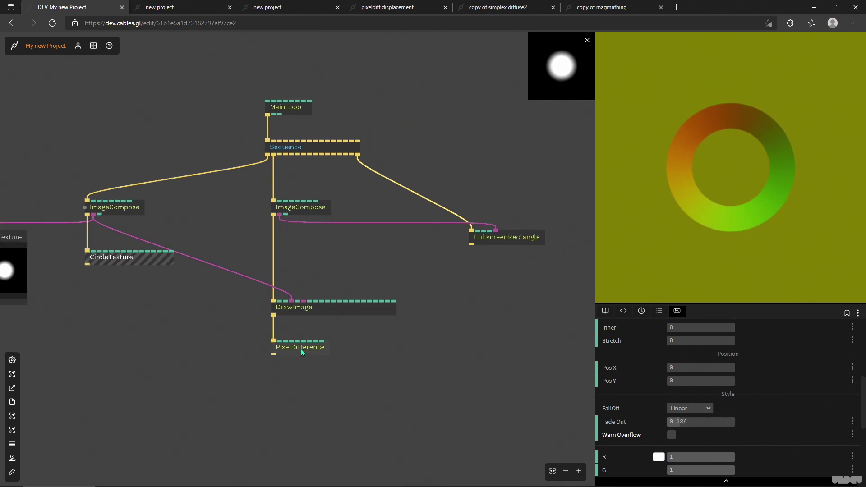
{"action": "left_click_drag", "start_coordinate": [367, 254], "coordinate": [477, 260]}
{"action": "left_click_drag", "start_coordinate": [487, 377], "coordinate": [349, 194]}
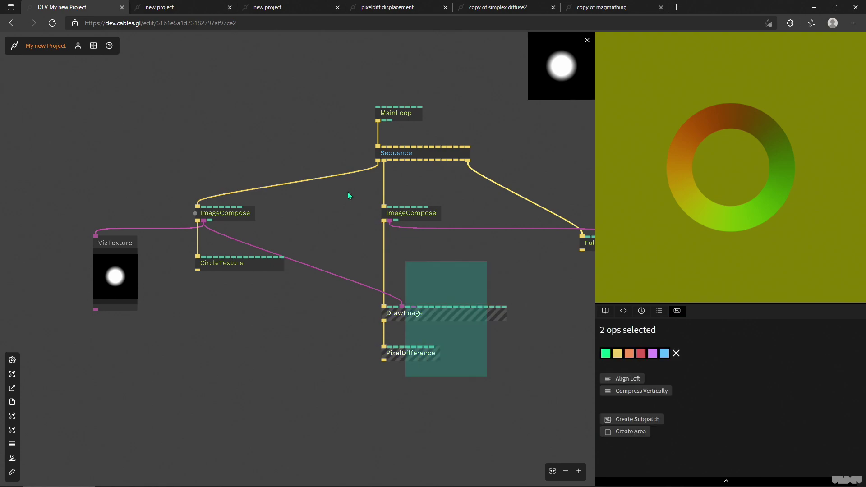
{"action": "left_click", "coordinate": [408, 213], "text": "shift"}
{"action": "left_click_drag", "start_coordinate": [408, 213], "coordinate": [491, 217]}
{"action": "left_click_drag", "start_coordinate": [382, 161], "coordinate": [408, 162]}
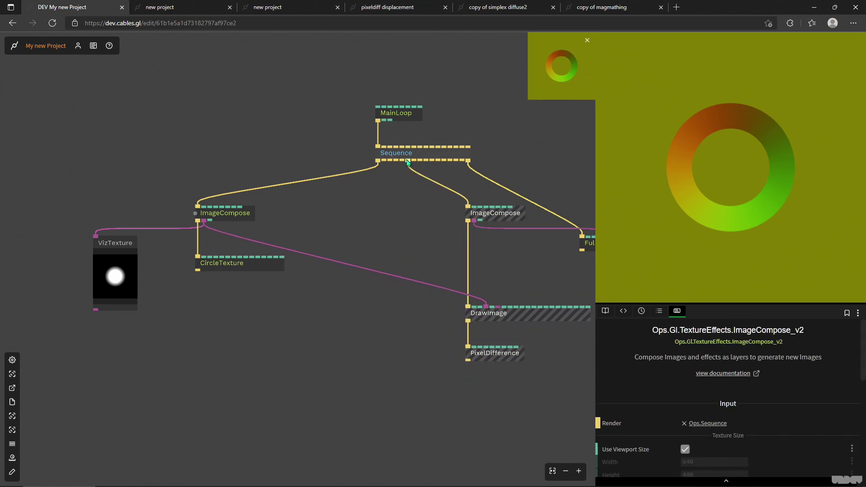
Add a new ImageCompose op connected to Sequence's second trigger output.
{"action": "scroll", "coordinate": [445, 202], "scroll_direction": "left", "scroll_amount": 3}
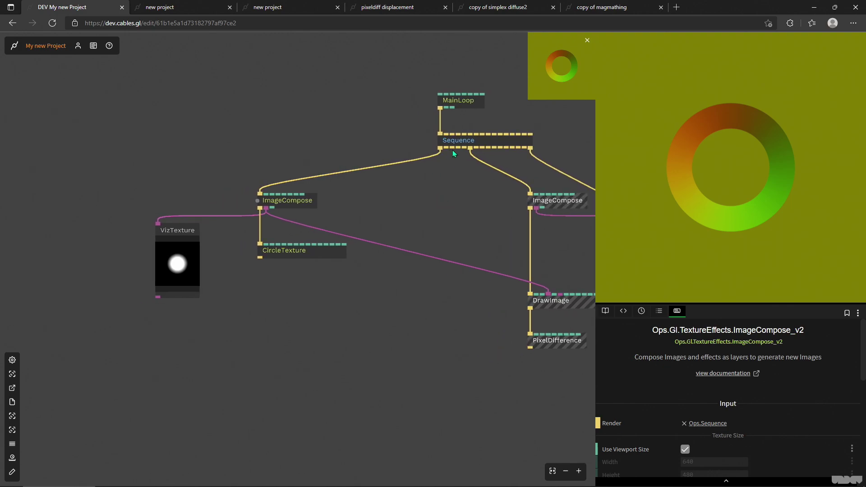
{"action": "left_click_drag", "start_coordinate": [446, 148], "coordinate": [375, 296]}
{"action": "type", "text": "imagec"}
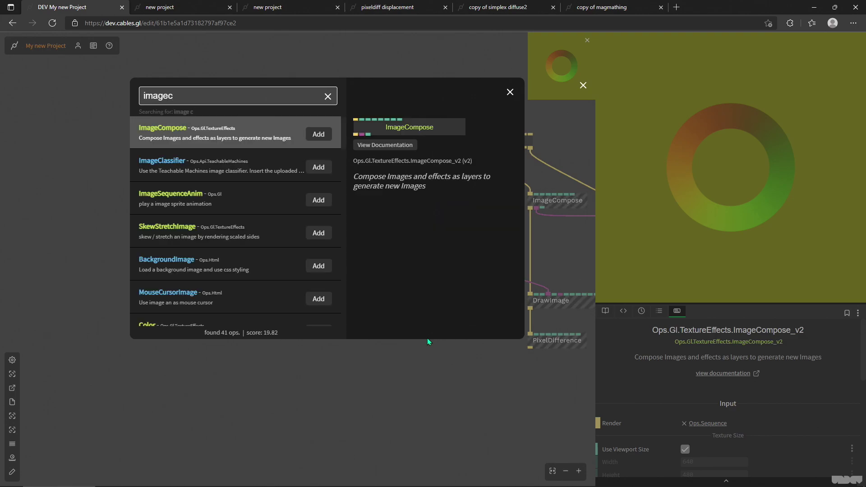
Add a DrawImage op and a CopyTexture op to the patch.
{"action": "key", "text": "ctrl+a"}
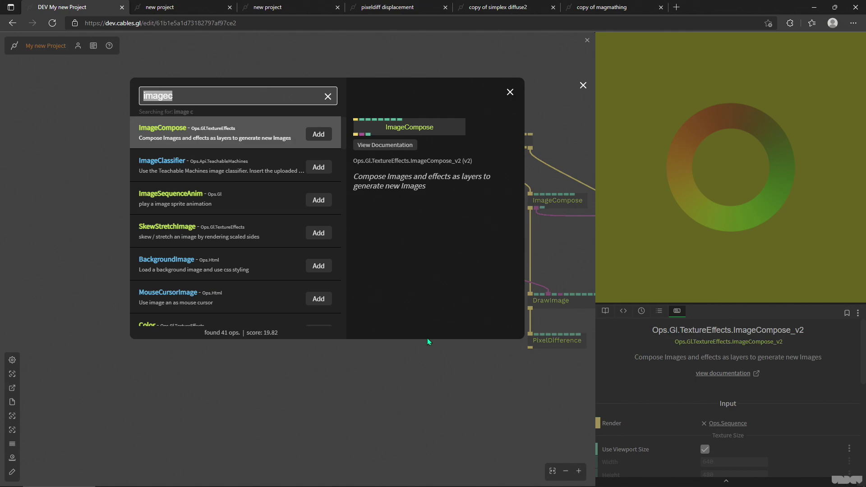
{"action": "key", "text": "BackSpace"}
{"action": "type", "text": "draw"}
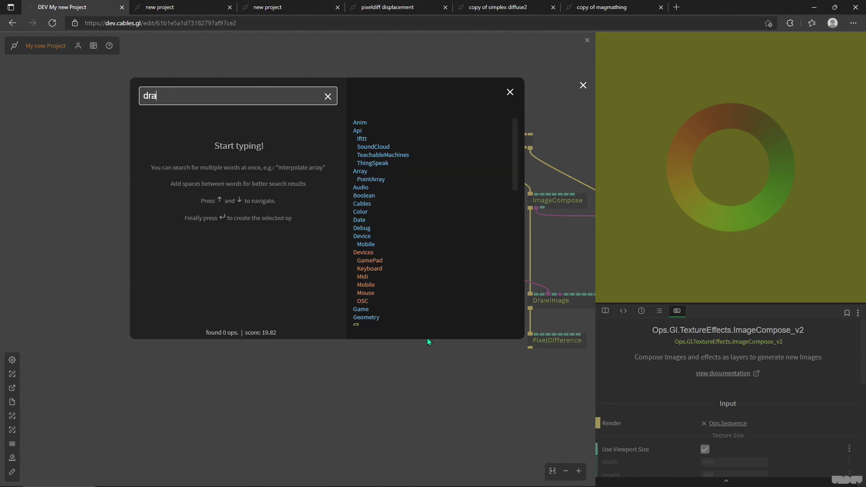
{"action": "key", "text": "Down"}
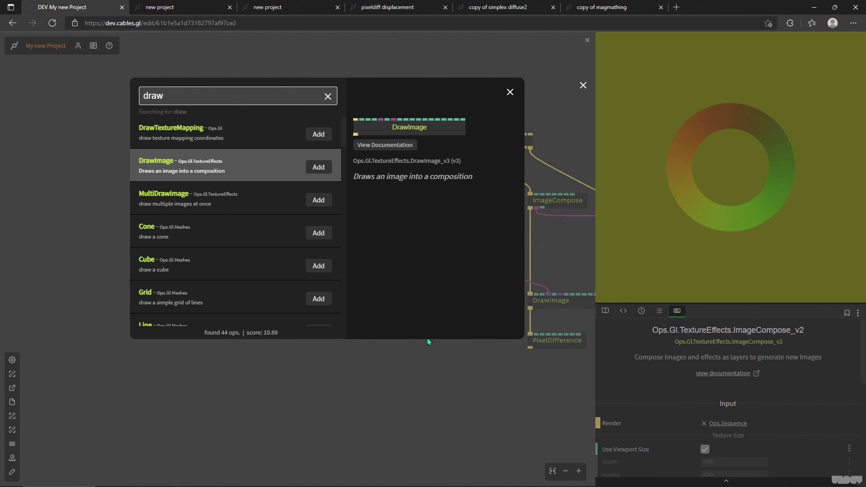
{"action": "key", "text": "Return"}
{"action": "key", "text": "Escape"}
{"action": "type", "text": "cop"}
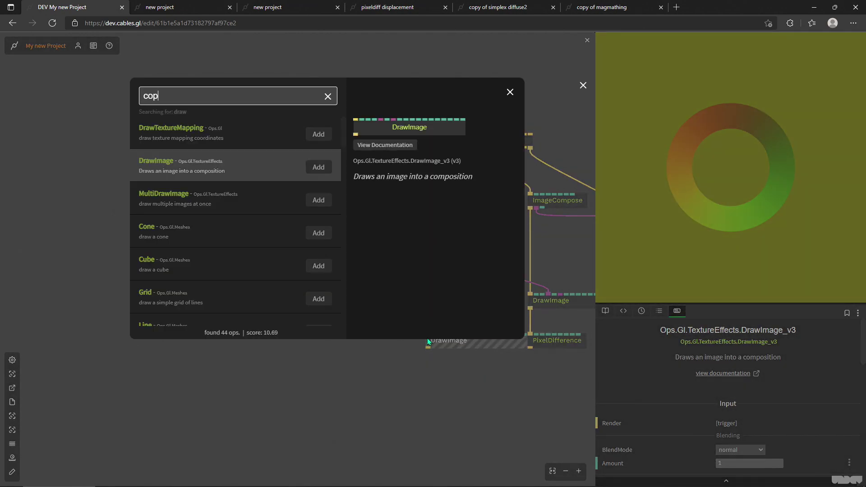
{"action": "key", "text": "Down"}
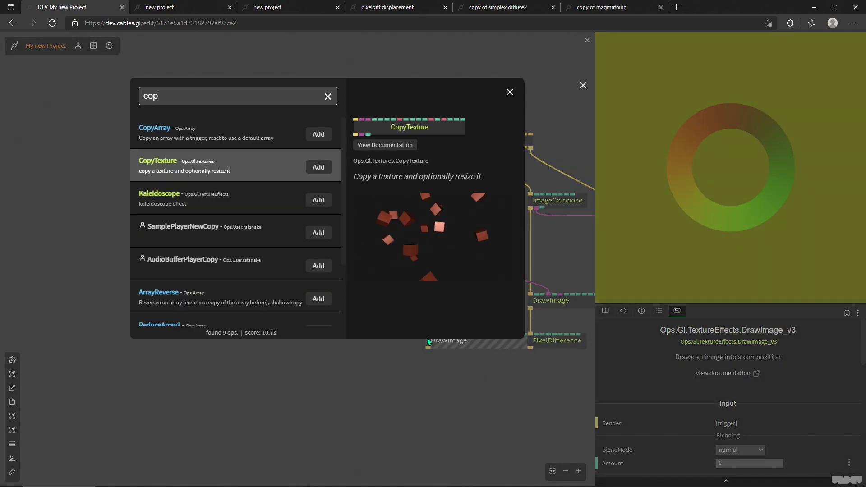
{"action": "key", "text": "Return"}
{"action": "key", "text": "Escape"}
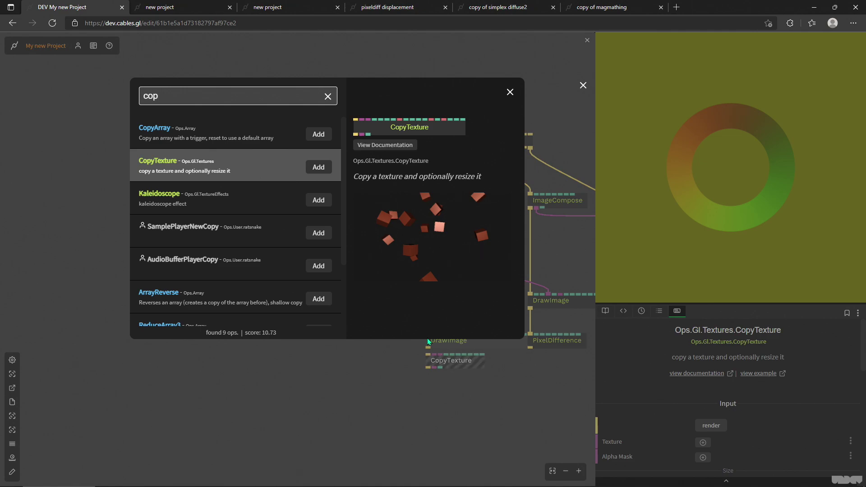
Add a second new DrawImage op and a PixelDisplacement op to the patch.
{"action": "type", "text": "c"}
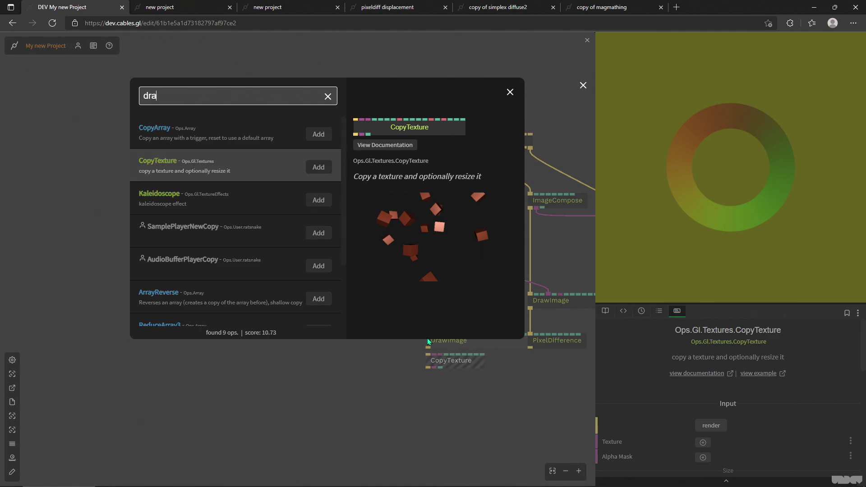
{"action": "type", "text": "aw"}
{"action": "key", "text": "Down"}
{"action": "key", "text": "Return"}
{"action": "key", "text": "Escape"}
{"action": "type", "text": "pixel"}
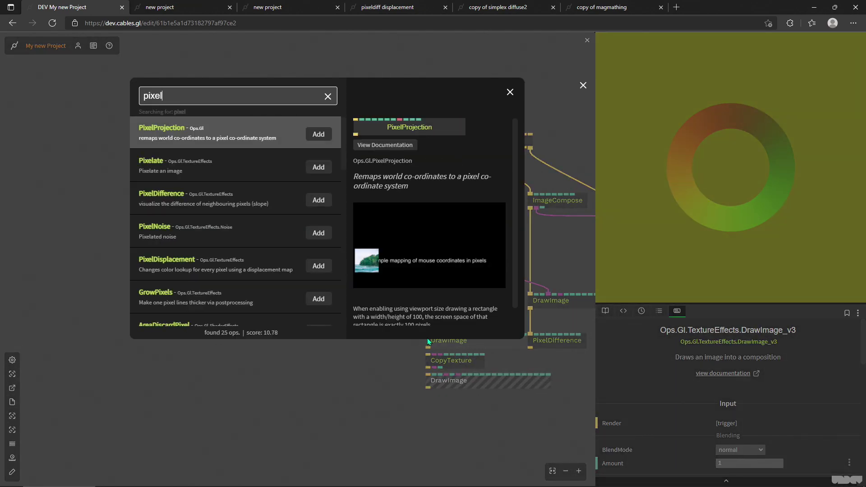
{"action": "type", "text": " displa"}
{"action": "key", "text": "Return"}
Move the four new ops below the new ImageCompose and connect its trigger output to the first new DrawImage.
{"action": "left_click", "coordinate": [390, 411]}
{"action": "left_click_drag", "start_coordinate": [390, 410], "coordinate": [288, 359]}
{"action": "left_click_drag", "start_coordinate": [237, 291], "coordinate": [301, 293]}
{"action": "left_click_drag", "start_coordinate": [439, 395], "coordinate": [357, 316]}
{"action": "left_click_drag", "start_coordinate": [397, 280], "coordinate": [372, 281]}
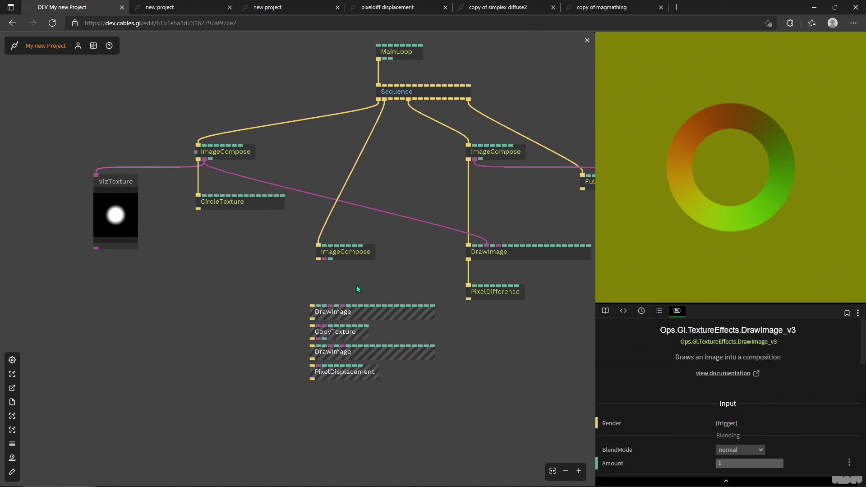
{"action": "left_click_drag", "start_coordinate": [318, 261], "coordinate": [319, 315]}
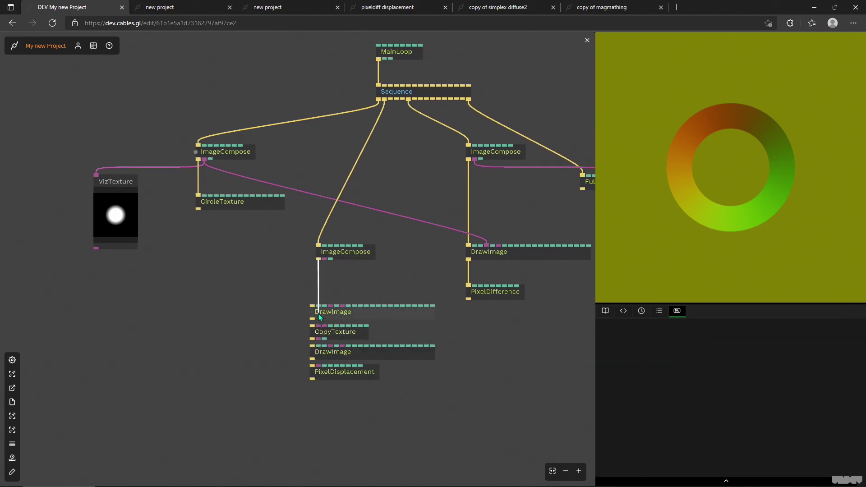
{"action": "left_click_drag", "start_coordinate": [369, 279], "coordinate": [318, 285]}
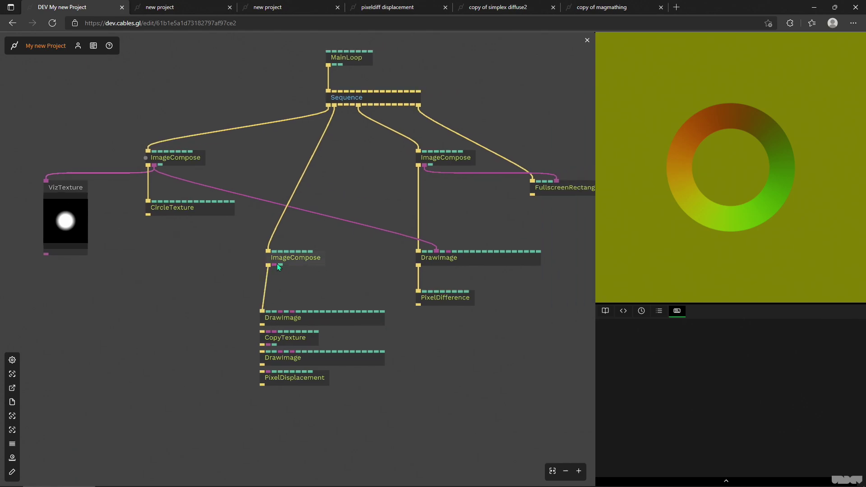
Add a VizTexture op to the new ImageCompose's texture output and place it beside the new DrawImage chain.
{"action": "left_click_drag", "start_coordinate": [275, 264], "coordinate": [181, 326]}
{"action": "type", "text": "vizte"}
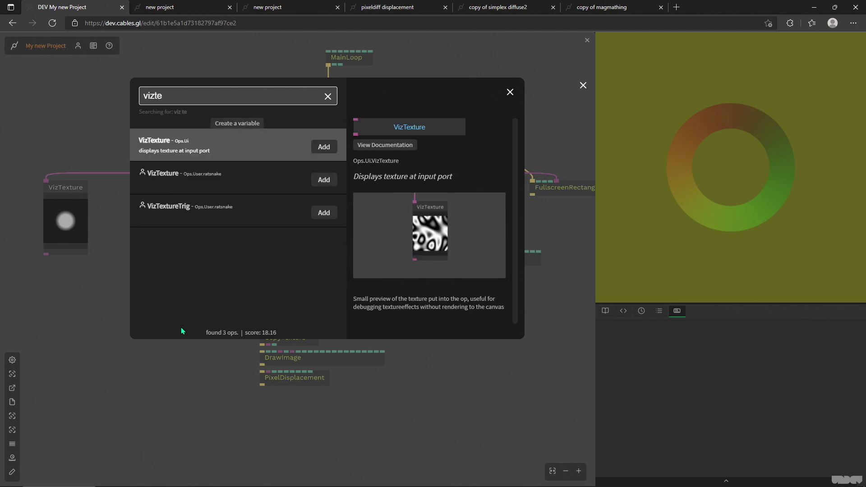
{"action": "key", "text": "Down"}
{"action": "key", "text": "Up"}
{"action": "key", "text": "Return"}
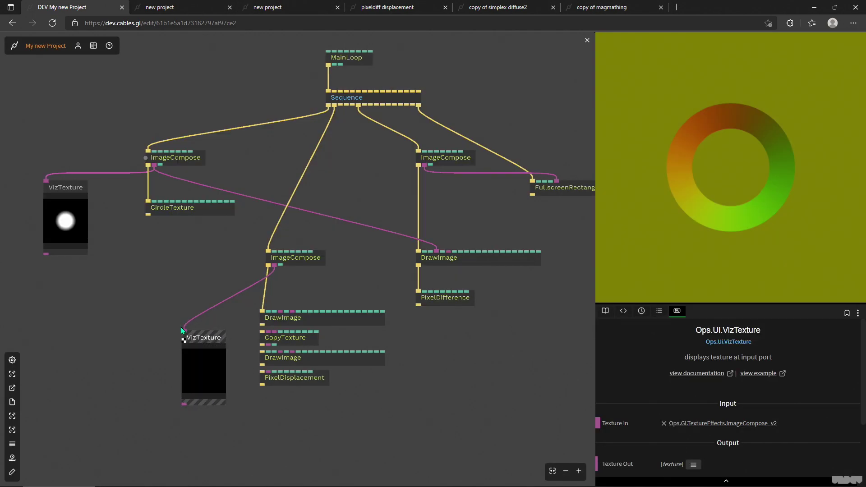
{"action": "left_click_drag", "start_coordinate": [221, 340], "coordinate": [216, 290]}
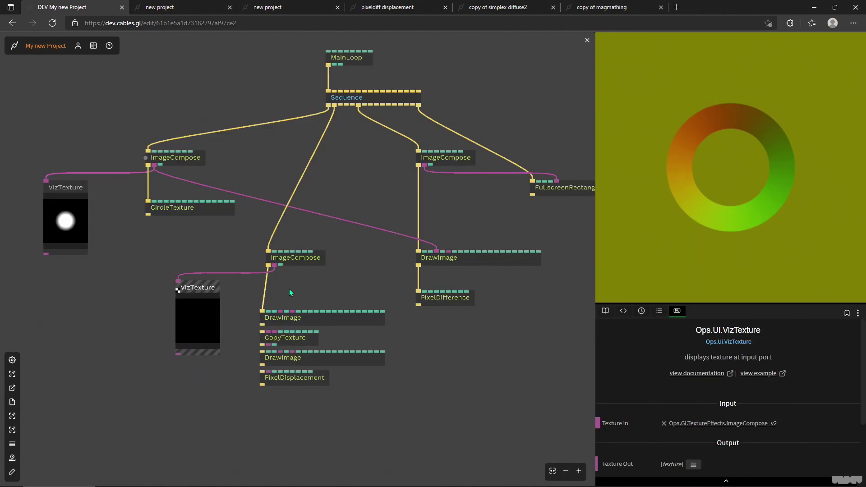
Feed the CircleTexture ImageCompose's texture into the image input of the first new DrawImage.
{"action": "left_click_drag", "start_coordinate": [281, 311], "coordinate": [154, 167]}
{"action": "scroll", "coordinate": [172, 318], "scroll_direction": "up", "scroll_amount": 4}
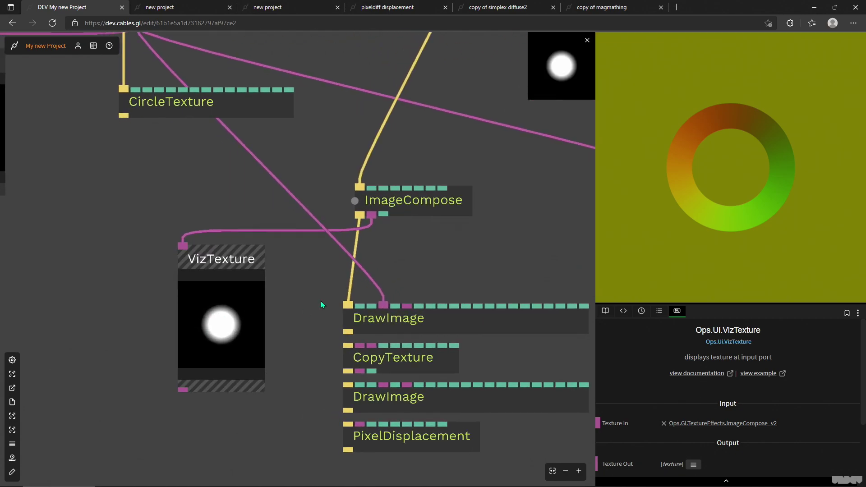
{"action": "left_click_drag", "start_coordinate": [321, 301], "coordinate": [219, 244]}
Move CopyTexture above the first new DrawImage and feed it the new ImageCompose's texture and Sequence's third trigger output.
{"action": "left_click_drag", "start_coordinate": [296, 300], "coordinate": [364, 200]}
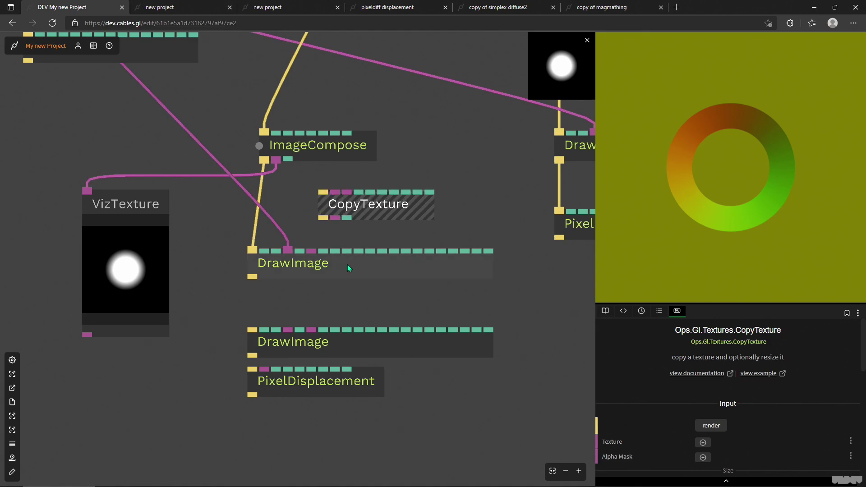
{"action": "left_click_drag", "start_coordinate": [347, 264], "coordinate": [354, 266]}
{"action": "left_click_drag", "start_coordinate": [278, 161], "coordinate": [327, 194]}
{"action": "left_click_drag", "start_coordinate": [424, 166], "coordinate": [401, 242]}
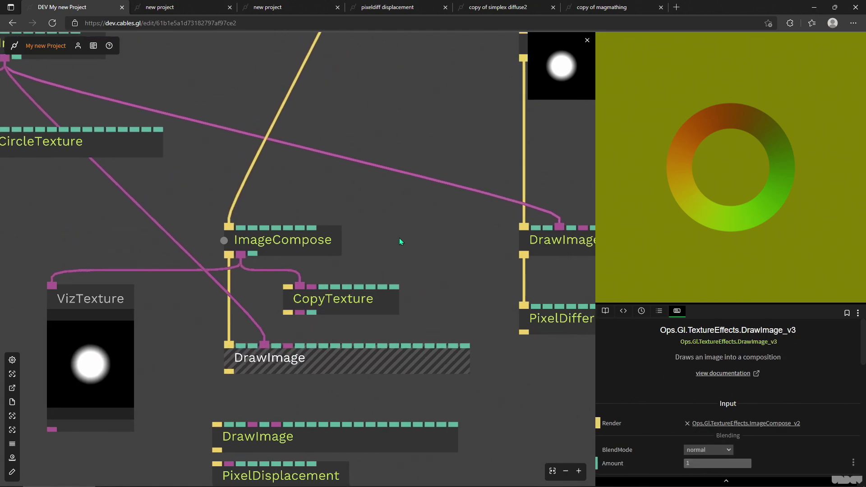
{"action": "scroll", "coordinate": [400, 242], "scroll_direction": "down", "scroll_amount": 3}
{"action": "left_click_drag", "start_coordinate": [380, 45], "coordinate": [342, 279]}
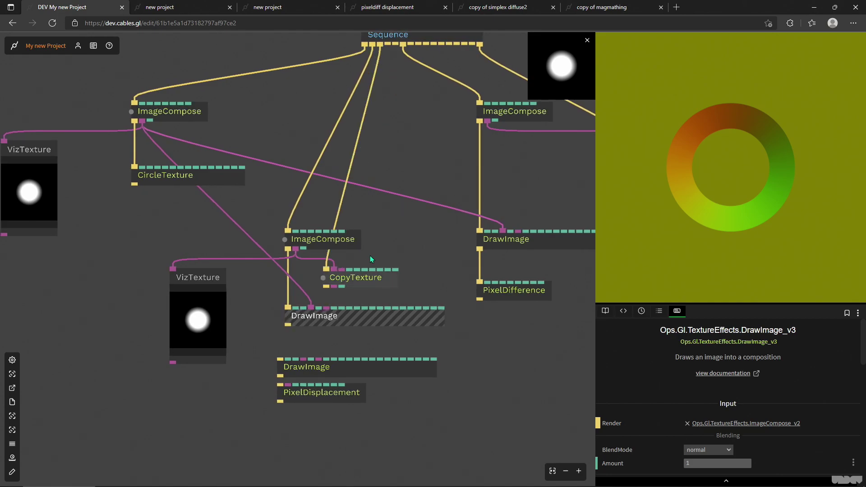
Chain the second DrawImage and PixelDisplacement below the first DrawImage, using CopyTexture's output as the second DrawImage's image.
{"action": "scroll", "coordinate": [325, 316], "scroll_direction": "down", "scroll_amount": 3}
{"action": "left_click_drag", "start_coordinate": [318, 316], "coordinate": [325, 282]}
{"action": "left_click_drag", "start_coordinate": [343, 324], "coordinate": [351, 324]}
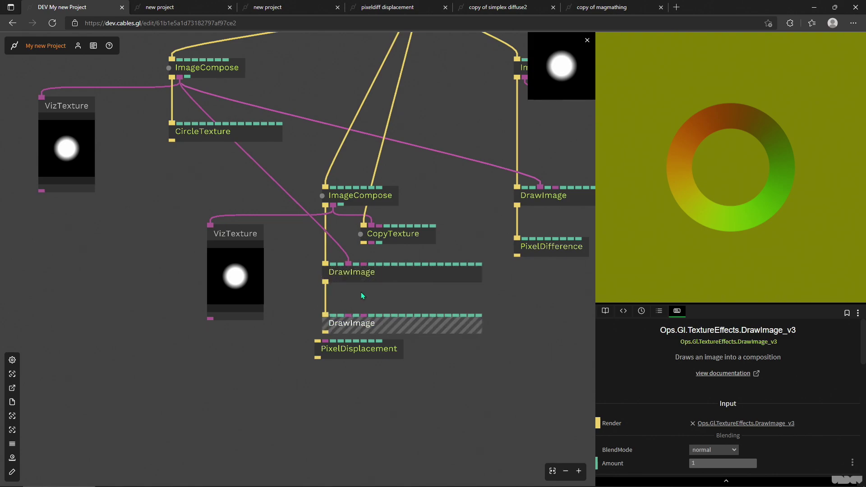
{"action": "left_click_drag", "start_coordinate": [371, 243], "coordinate": [349, 316]}
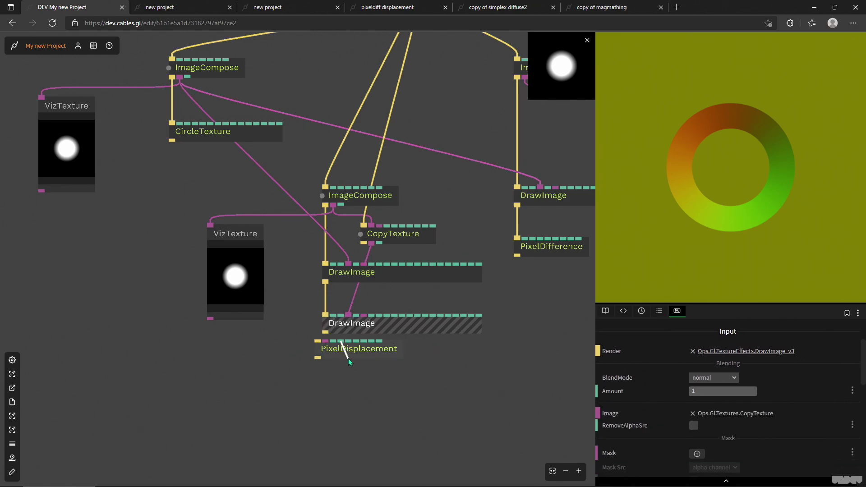
{"action": "left_click_drag", "start_coordinate": [340, 353], "coordinate": [354, 366]}
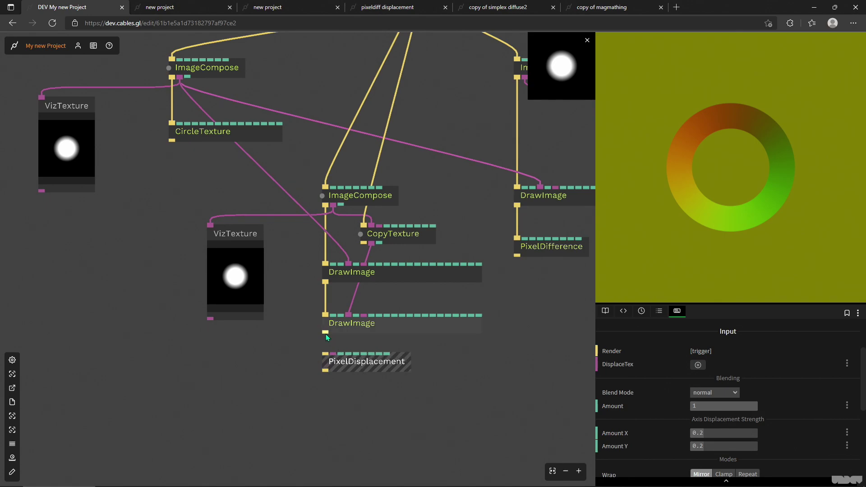
{"action": "left_click_drag", "start_coordinate": [325, 334], "coordinate": [334, 361]}
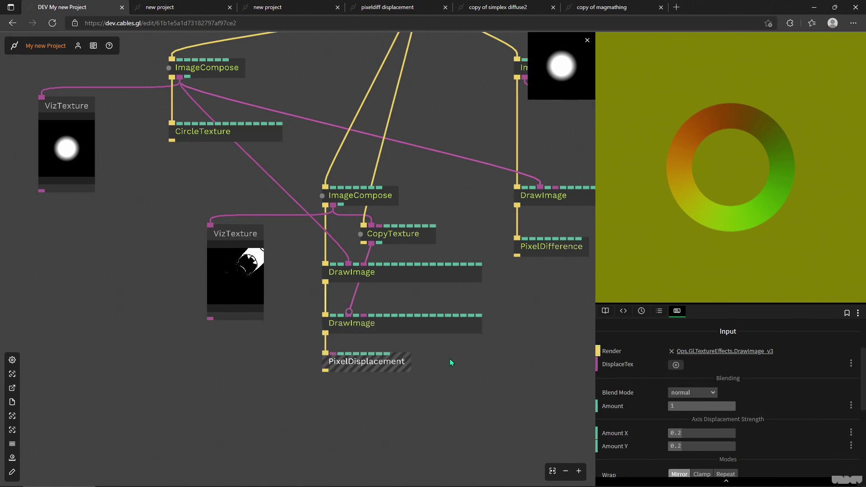
Add a VizTexture op to the texture output of PixelDifference's ImageCompose and place it under PixelDifference.
{"action": "scroll", "coordinate": [450, 359], "scroll_direction": "up", "scroll_amount": 2}
{"action": "scroll", "coordinate": [450, 358], "scroll_direction": "right", "scroll_amount": 2}
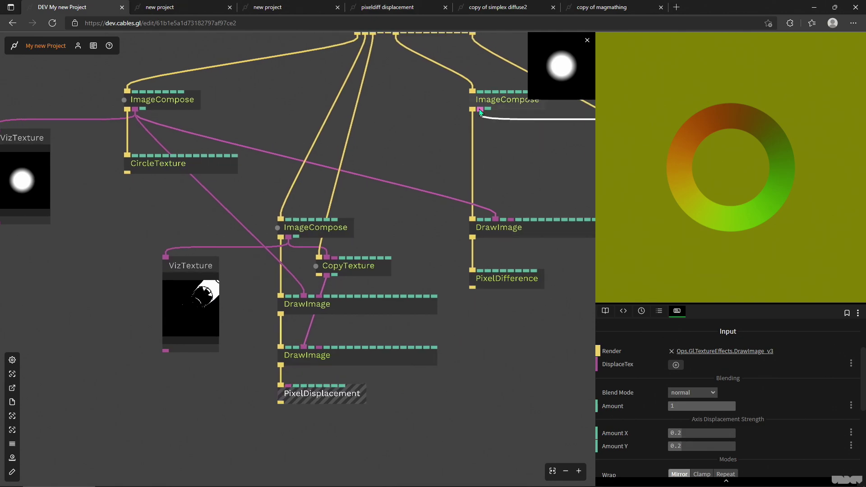
{"action": "left_click", "coordinate": [496, 103]}
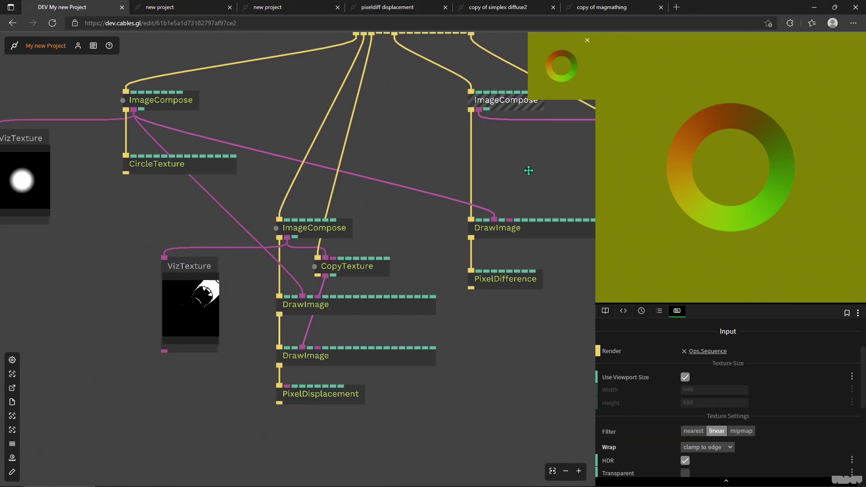
{"action": "scroll", "coordinate": [535, 169], "scroll_direction": "right", "scroll_amount": 7}
{"action": "scroll", "coordinate": [536, 169], "scroll_direction": "up", "scroll_amount": 2}
{"action": "left_click_drag", "start_coordinate": [329, 144], "coordinate": [383, 201]}
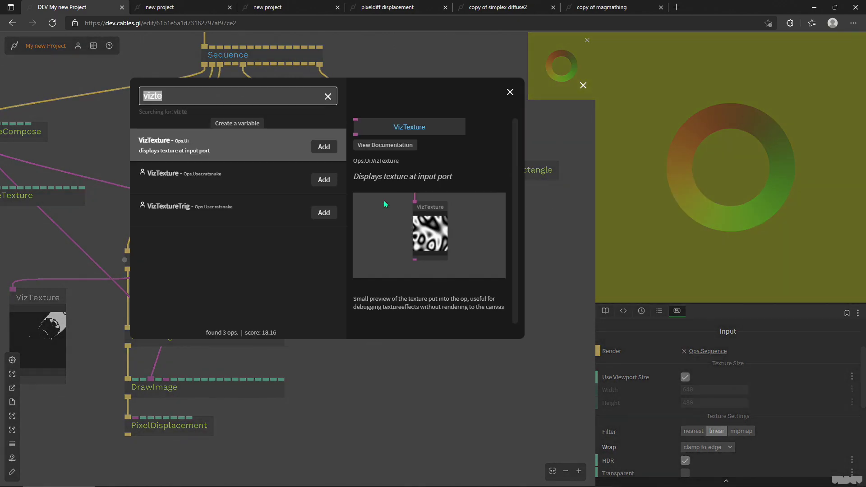
{"action": "type", "text": "viz"}
{"action": "key", "text": "Return"}
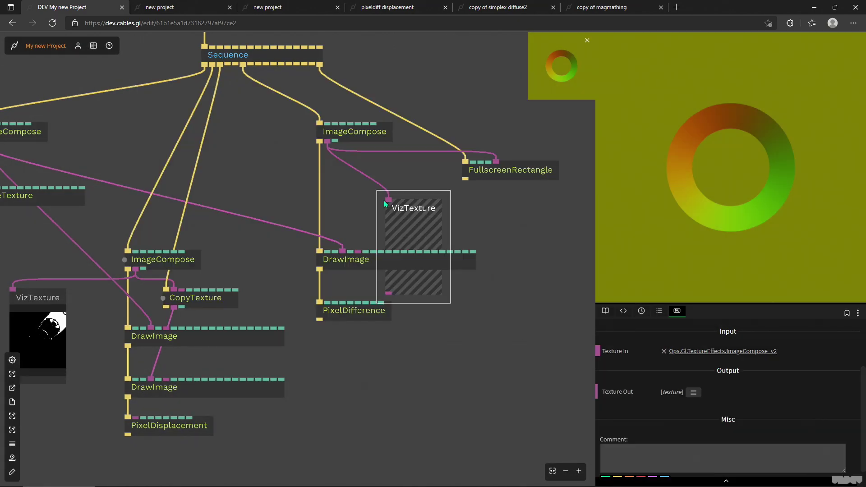
{"action": "left_click_drag", "start_coordinate": [405, 215], "coordinate": [522, 287]}
Connect the texture output of PixelDifference's ImageCompose to PixelDisplacement's DisplaceTex input.
{"action": "scroll", "coordinate": [440, 327], "scroll_direction": "up", "scroll_amount": 3}
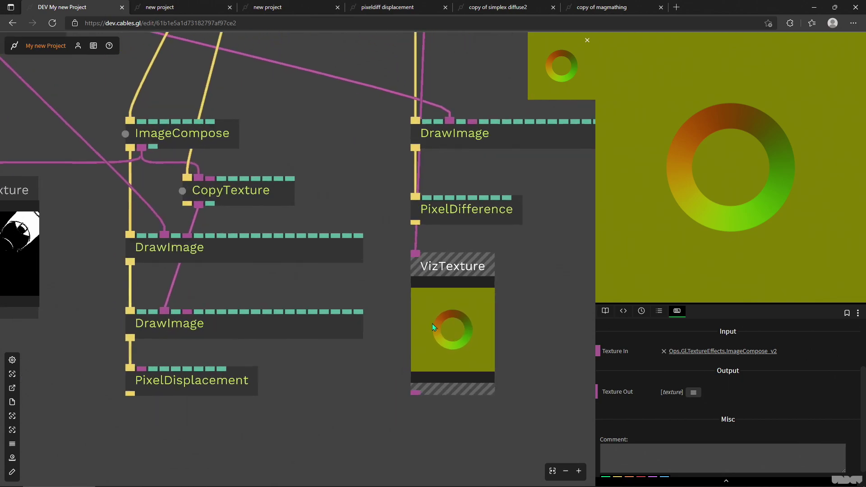
{"action": "left_click_drag", "start_coordinate": [378, 347], "coordinate": [392, 390]}
{"action": "scroll", "coordinate": [392, 390], "scroll_direction": "down", "scroll_amount": 1}
{"action": "scroll", "coordinate": [391, 391], "scroll_direction": "down", "scroll_amount": 2}
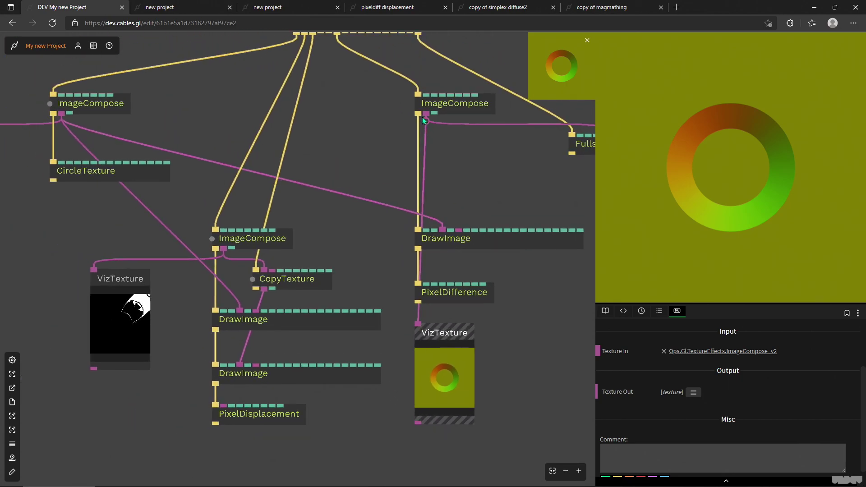
{"action": "left_click_drag", "start_coordinate": [426, 115], "coordinate": [240, 419]}
{"action": "left_click_drag", "start_coordinate": [336, 429], "coordinate": [355, 362]}
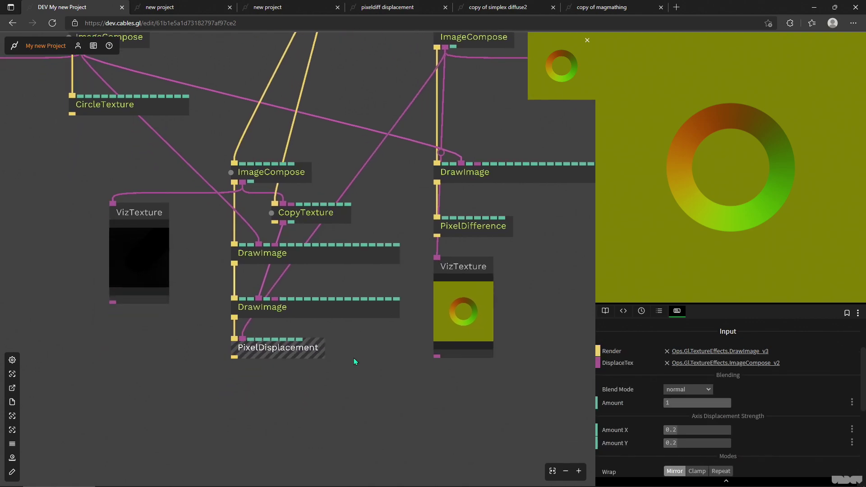
Set PixelDisplacement's Input mode to RedGreen.
{"action": "scroll", "coordinate": [655, 416], "scroll_direction": "down", "scroll_amount": 1}
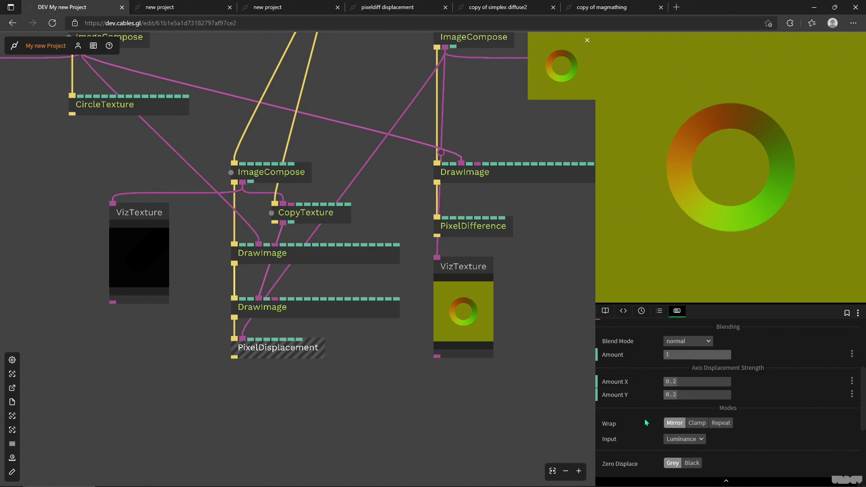
{"action": "scroll", "coordinate": [638, 401], "scroll_direction": "down", "scroll_amount": 1}
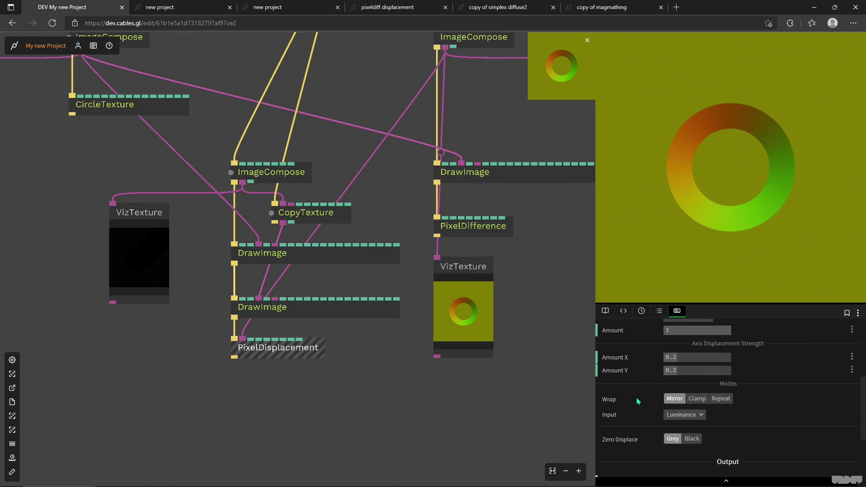
{"action": "left_click", "coordinate": [682, 416]}
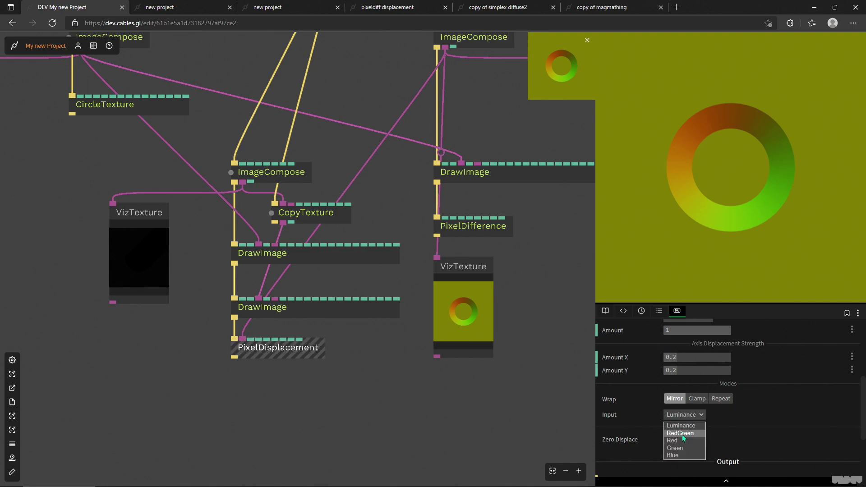
{"action": "left_click", "coordinate": [683, 435]}
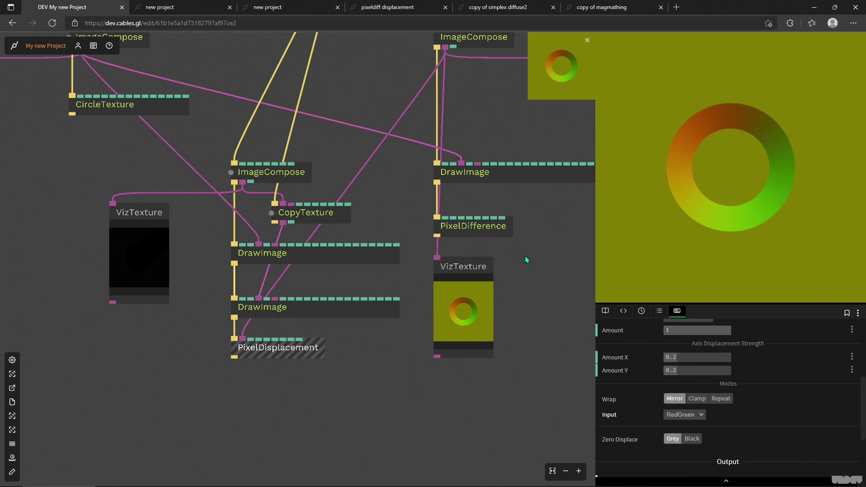
Reroute FullscreenRectangle's texture input to the texture output of PixelDisplacement's ImageCompose.
{"action": "scroll", "coordinate": [527, 251], "scroll_direction": "right", "scroll_amount": 1}
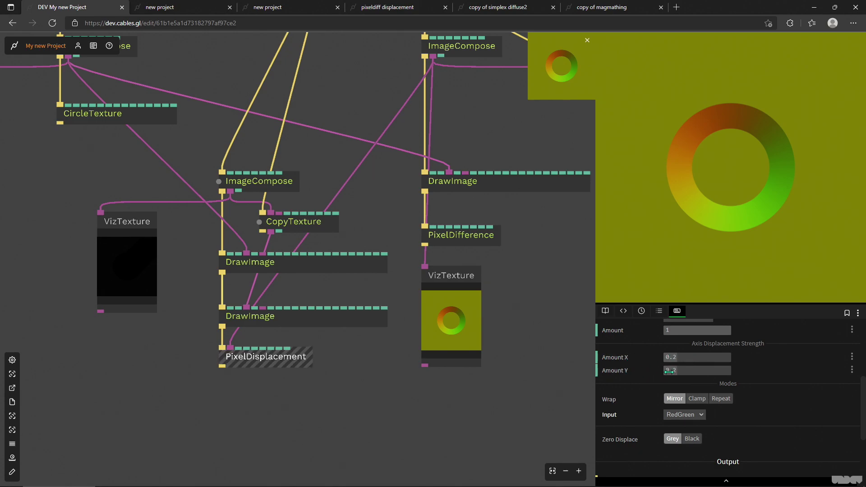
{"action": "scroll", "coordinate": [375, 388], "scroll_direction": "up", "scroll_amount": 3}
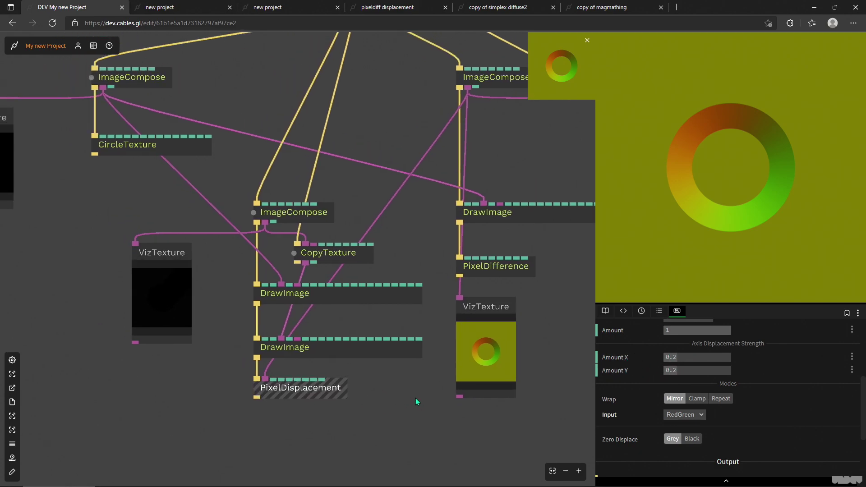
{"action": "scroll", "coordinate": [417, 398], "scroll_direction": "right", "scroll_amount": 3}
{"action": "scroll", "coordinate": [537, 284], "scroll_direction": "down", "scroll_amount": 3}
{"action": "left_click_drag", "start_coordinate": [559, 166], "coordinate": [558, 167]}
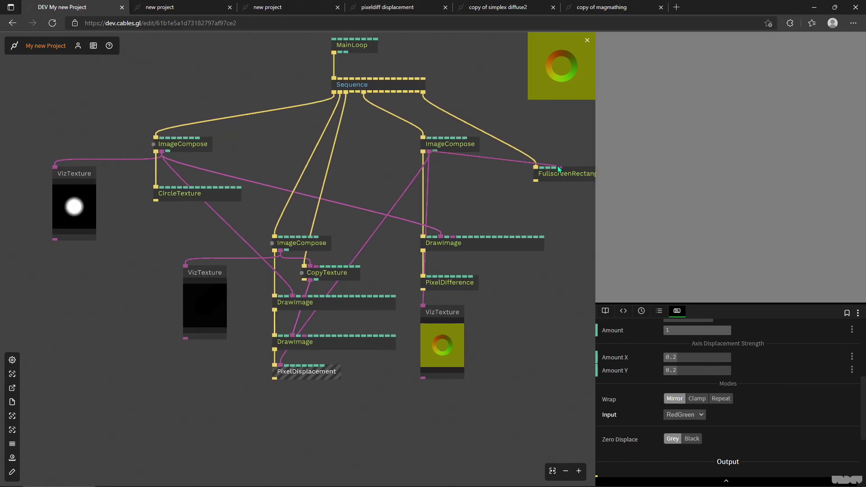
{"action": "left_click_drag", "start_coordinate": [372, 207], "coordinate": [282, 254]}
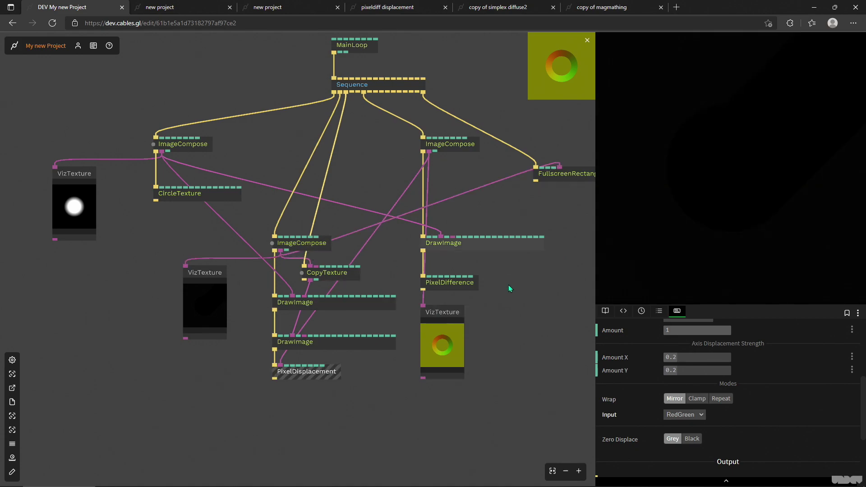
Set the second DrawImage's Amount to 0.96 and move PixelDisplacement slightly lower in its chain.
{"action": "left_click", "coordinate": [364, 347]}
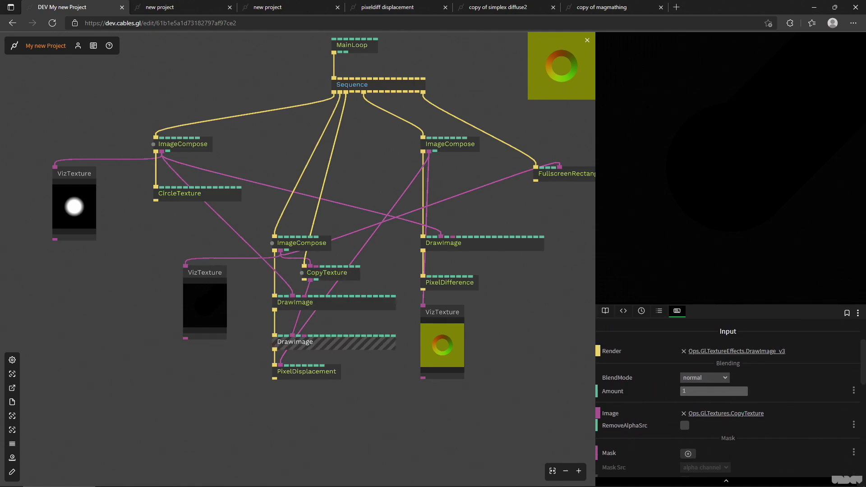
{"action": "left_click_drag", "start_coordinate": [714, 391], "coordinate": [697, 391]}
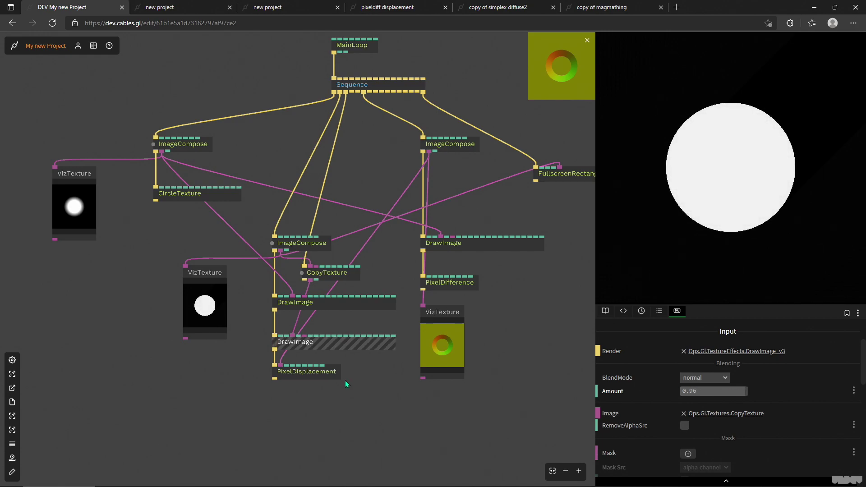
{"action": "left_click_drag", "start_coordinate": [307, 376], "coordinate": [306, 397]}
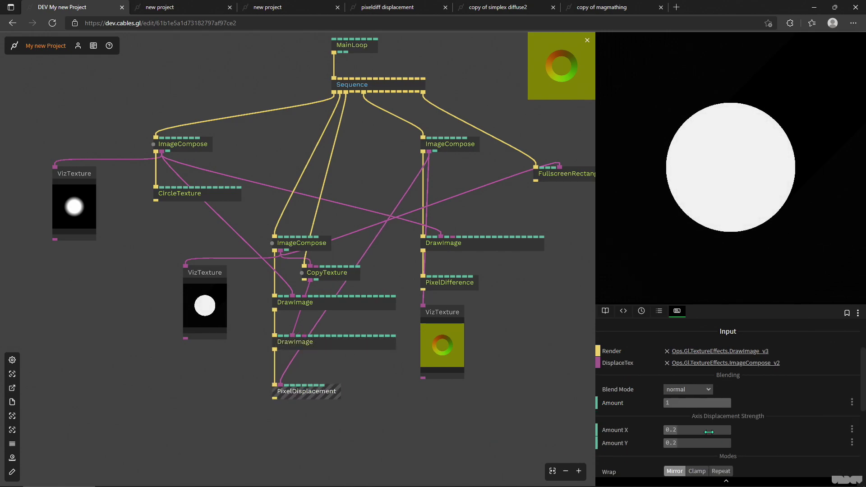
{"action": "scroll", "coordinate": [713, 433], "scroll_direction": "down", "scroll_amount": 1}
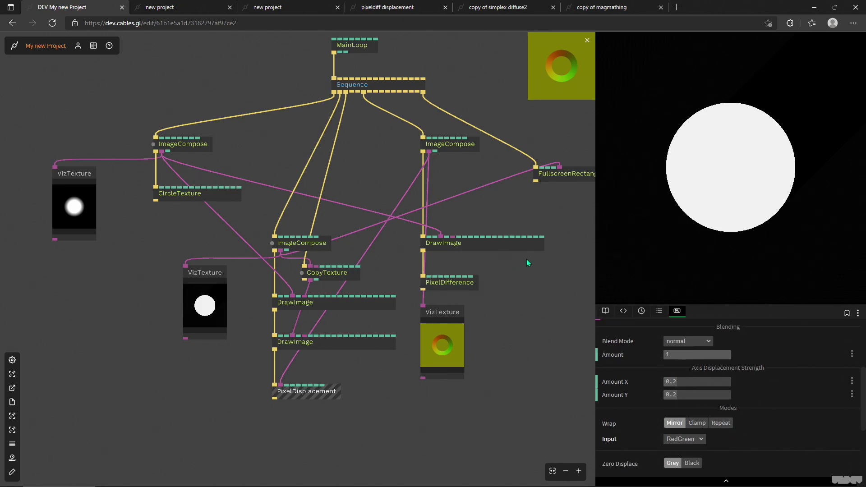
Shift PixelDifference and the DrawImage above it slightly right, clear of their VizTexture's cable.
{"action": "left_click_drag", "start_coordinate": [516, 273], "coordinate": [486, 307]}
{"action": "mouse_move", "coordinate": [435, 277]}
{"action": "left_mouse_down"}
{"action": "mouse_move", "coordinate": [455, 278]}
{"action": "mouse_move", "coordinate": [447, 278]}
{"action": "left_mouse_up"}
{"action": "left_click_drag", "start_coordinate": [420, 319], "coordinate": [500, 322]}
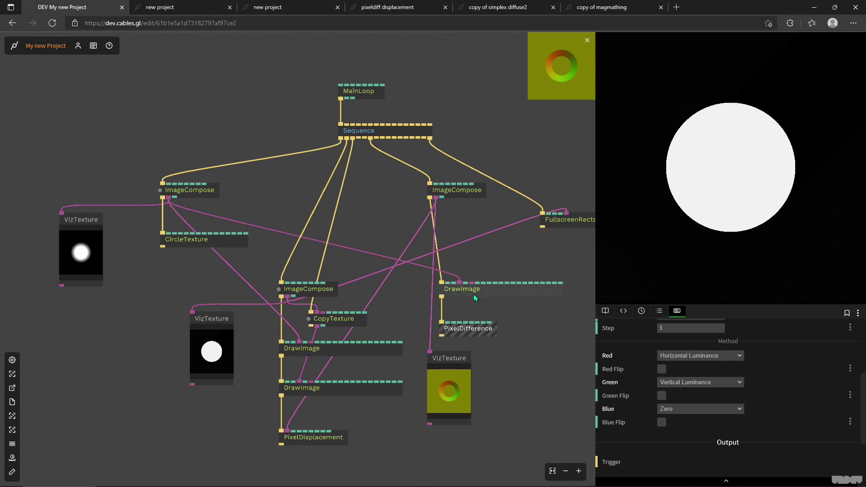
{"action": "scroll", "coordinate": [458, 295], "scroll_direction": "up", "scroll_amount": 2}
{"action": "scroll", "coordinate": [480, 231], "scroll_direction": "down", "scroll_amount": 4}
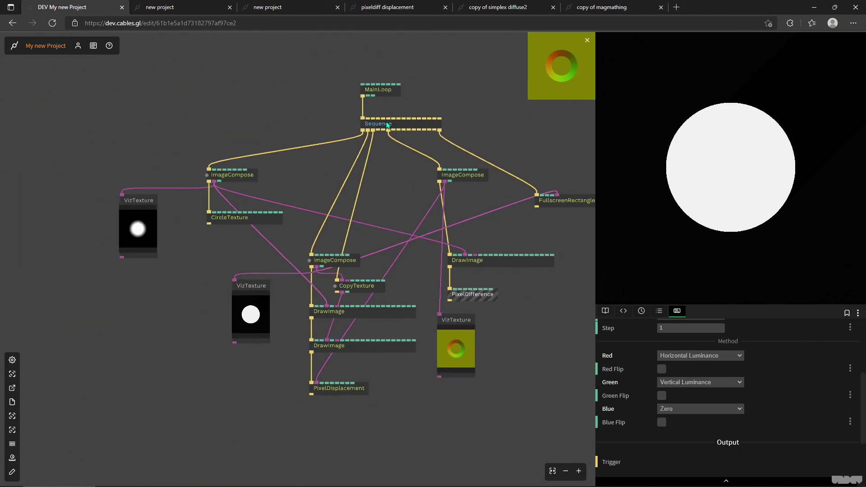
Examine how the bubble example patch wires CopyTexture, DrawImage, PixelDifference and PixelDisplacement, and return to the patch under construction.
{"action": "left_click", "coordinate": [287, 8]}
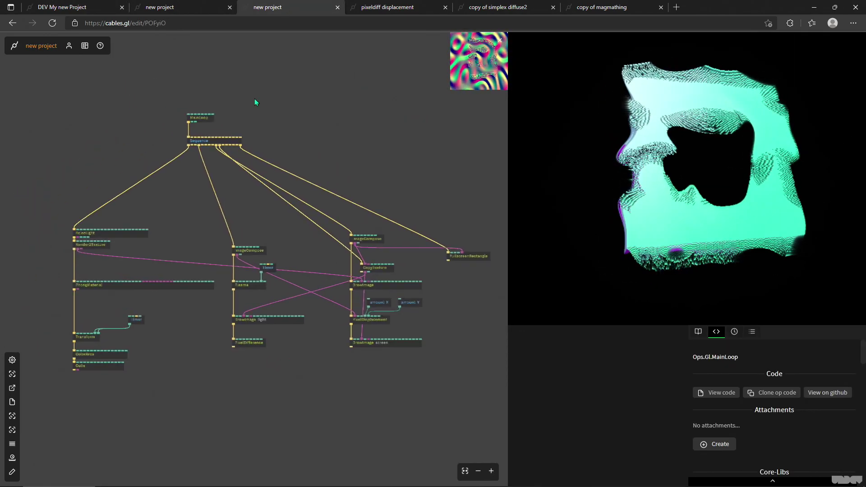
{"action": "left_click", "coordinate": [160, 7]}
{"action": "scroll", "coordinate": [350, 283], "scroll_direction": "up", "scroll_amount": 4}
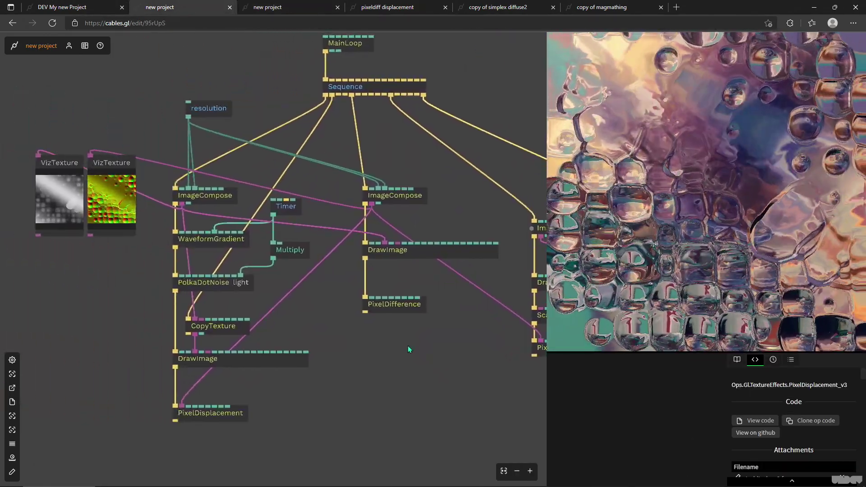
{"action": "left_click_drag", "start_coordinate": [442, 332], "coordinate": [377, 346]}
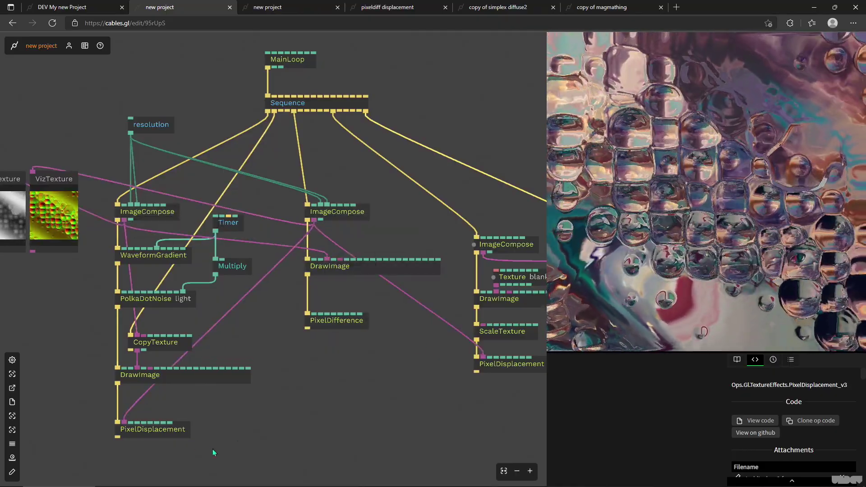
{"action": "left_click_drag", "start_coordinate": [315, 378], "coordinate": [403, 386]}
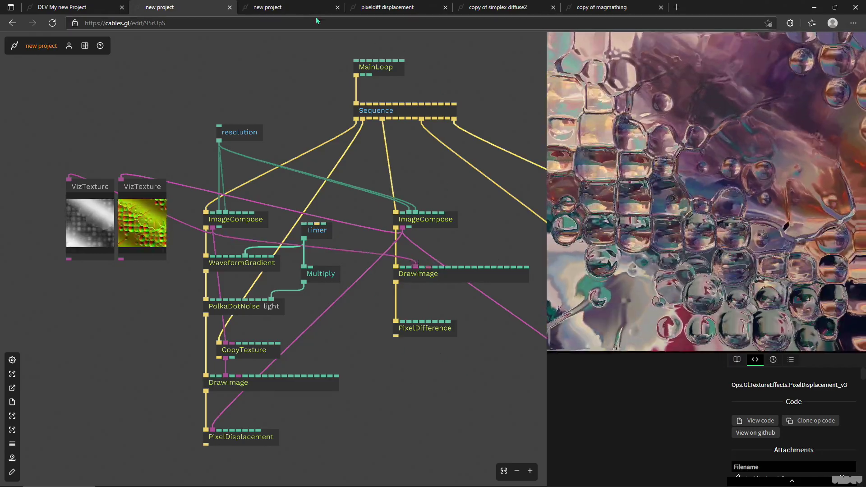
{"action": "left_click", "coordinate": [110, 7]}
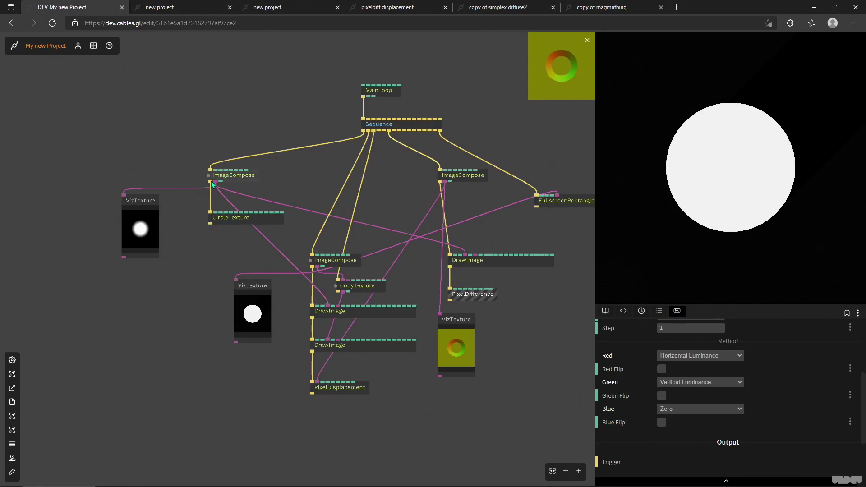
Reroute the image input of the DrawImage above PixelDifference to the texture output of PixelDisplacement's ImageCompose.
{"action": "left_click_drag", "start_coordinate": [172, 122], "coordinate": [203, 123]}
{"action": "left_click_drag", "start_coordinate": [491, 228], "coordinate": [356, 293]}
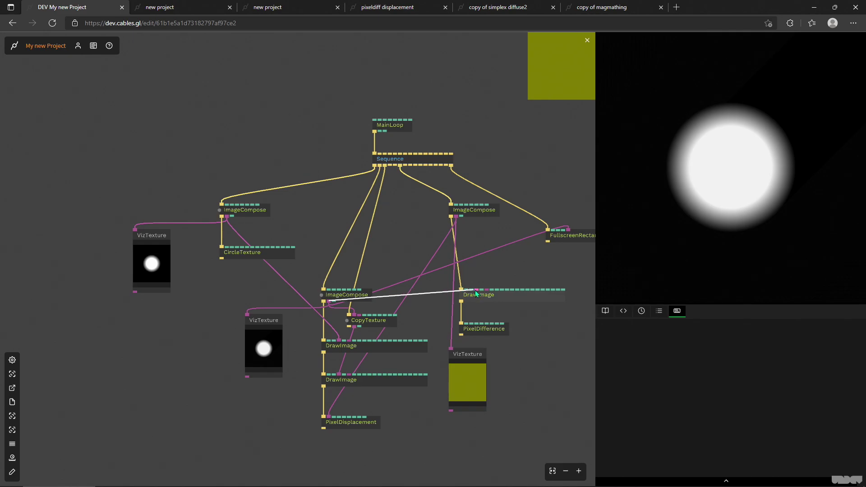
{"action": "left_click_drag", "start_coordinate": [479, 294], "coordinate": [477, 292]}
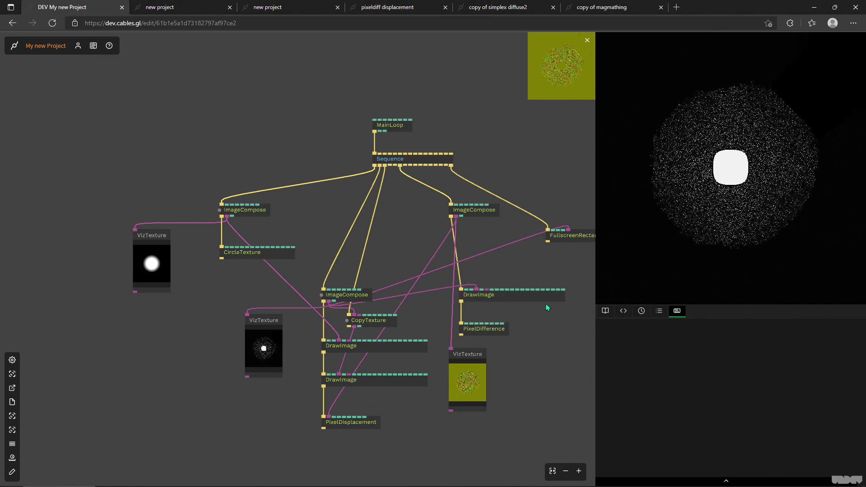
Align PixelDifference's ImageCompose directly above its DrawImage and inspect the difference map in VizTexture up close.
{"action": "left_click", "coordinate": [484, 212]}
{"action": "left_click_drag", "start_coordinate": [484, 212], "coordinate": [520, 212]}
{"action": "left_click_drag", "start_coordinate": [396, 190], "coordinate": [399, 208]}
{"action": "scroll", "coordinate": [376, 361], "scroll_direction": "up", "scroll_amount": 10}
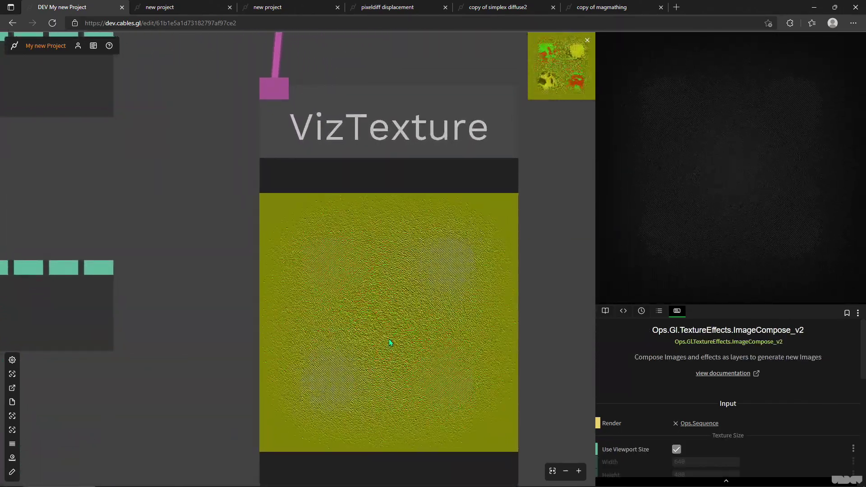
{"action": "scroll", "coordinate": [390, 344], "scroll_direction": "down", "scroll_amount": 10}
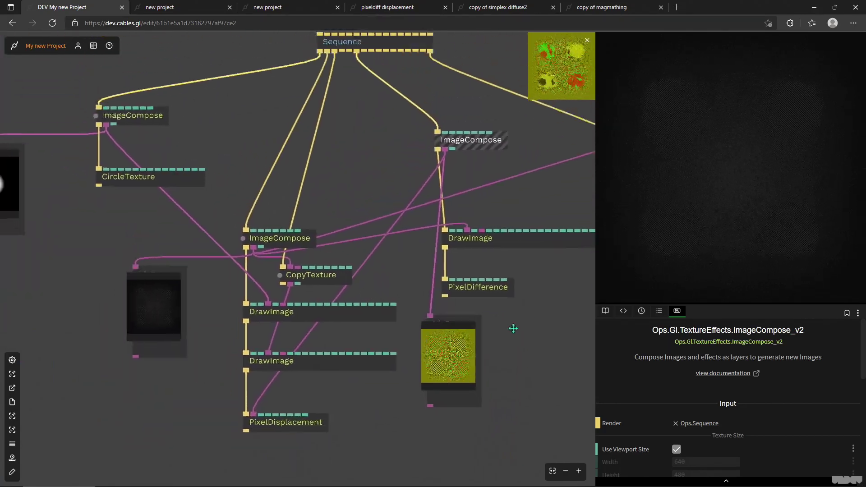
{"action": "left_click_drag", "start_coordinate": [501, 162], "coordinate": [509, 162]}
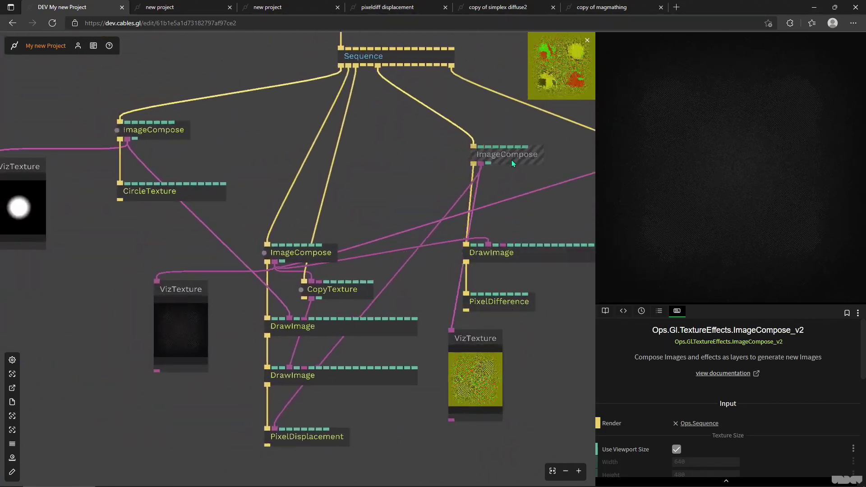
Set PixelDifference's Strength to 0.19 and the second DrawImage's Amount in the displacement chain to 0.991.
{"action": "left_click", "coordinate": [509, 304]}
{"action": "scroll", "coordinate": [672, 388], "scroll_direction": "down", "scroll_amount": 2}
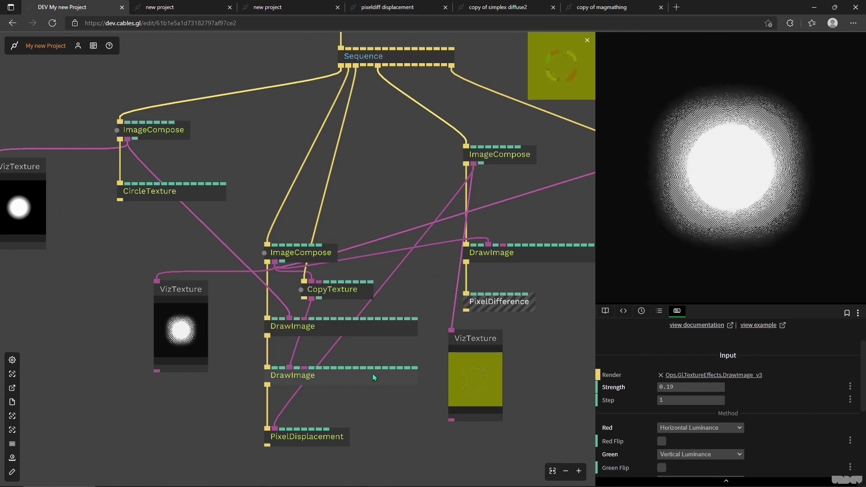
{"action": "left_click", "coordinate": [391, 380]}
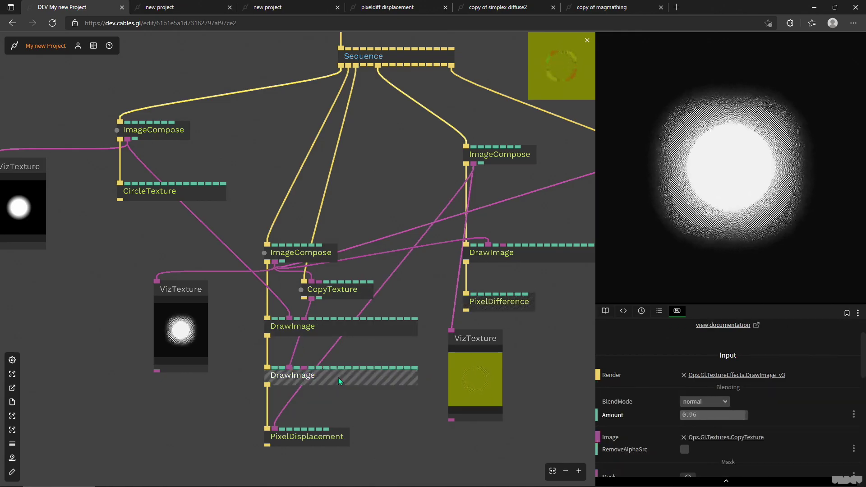
{"action": "left_click_drag", "start_coordinate": [705, 418], "coordinate": [727, 418]}
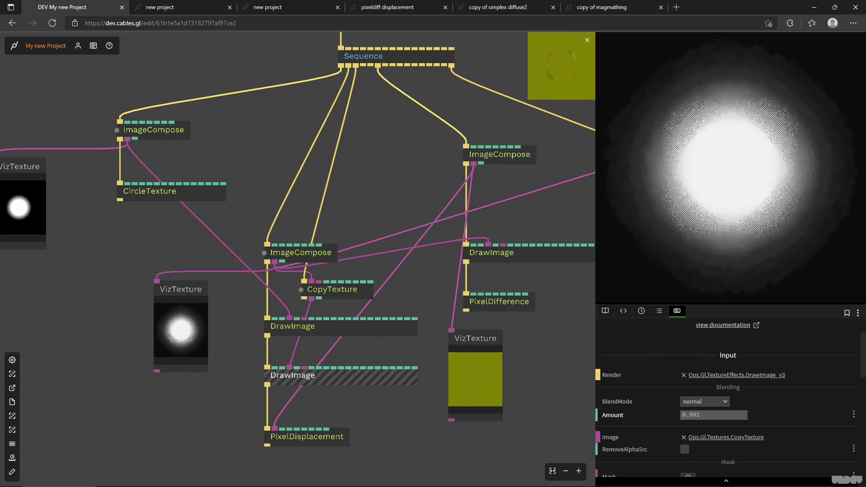
{"action": "scroll", "coordinate": [703, 430], "scroll_direction": "up", "scroll_amount": 1}
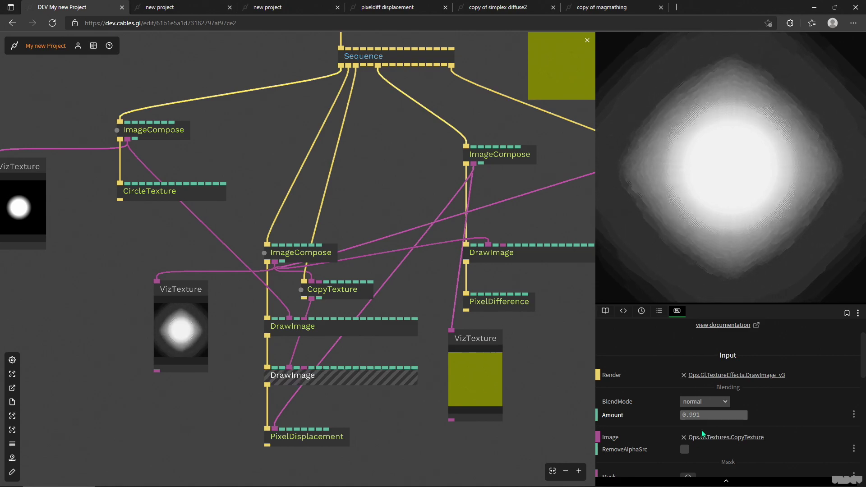
{"action": "scroll", "coordinate": [700, 432], "scroll_direction": "down", "scroll_amount": 2}
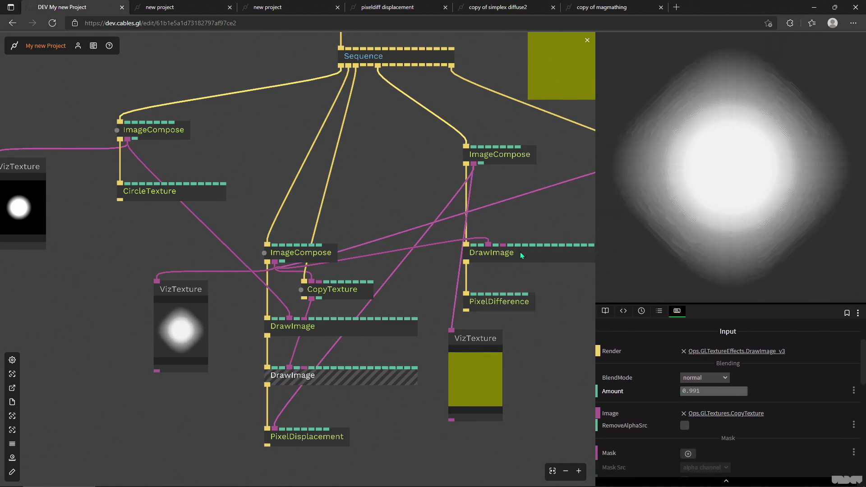
Lower the Amount of the DrawImage directly above PixelDisplacement to 0.977.
{"action": "left_click", "coordinate": [510, 305]}
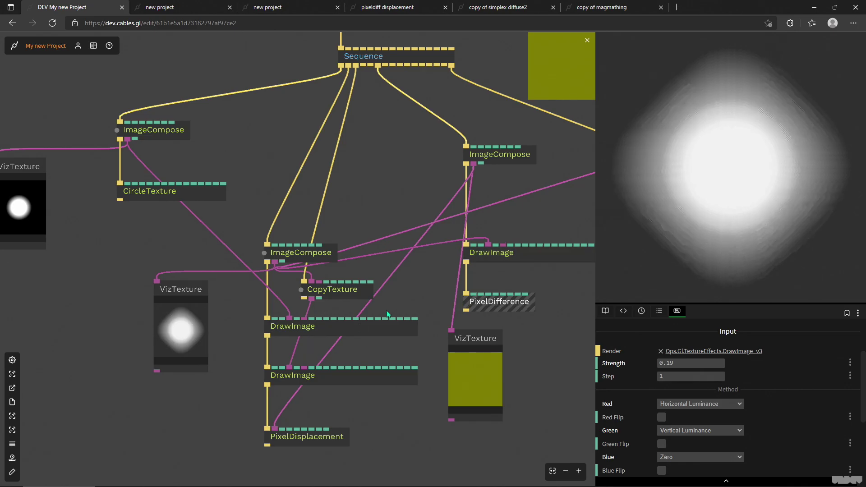
{"action": "left_click", "coordinate": [343, 378]}
{"action": "mouse_move", "coordinate": [738, 392]}
{"action": "left_mouse_down"}
{"action": "mouse_move", "coordinate": [723, 392]}
{"action": "mouse_move", "coordinate": [737, 391]}
{"action": "left_mouse_up"}
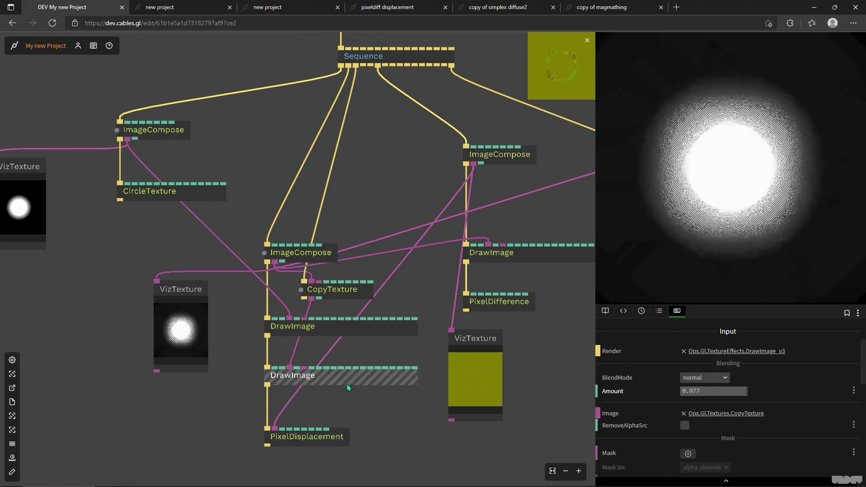
Set PixelDisplacement's Amount X and Amount Y both to 0.002.
{"action": "scroll", "coordinate": [297, 434], "scroll_direction": "up", "scroll_amount": 3}
{"action": "left_click", "coordinate": [328, 443]}
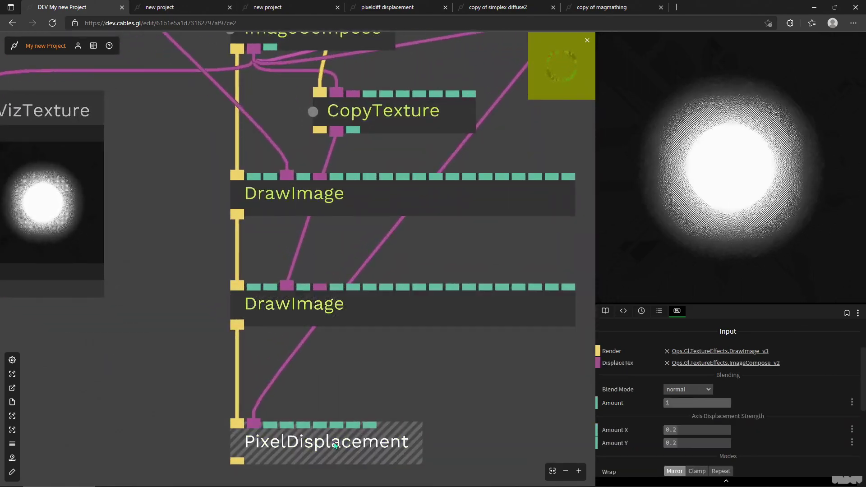
{"action": "left_click_drag", "start_coordinate": [697, 429], "coordinate": [688, 430]}
{"action": "left_click_drag", "start_coordinate": [698, 443], "coordinate": [703, 439]}
{"action": "left_click", "coordinate": [702, 439]}
{"action": "type", "text": "0."}
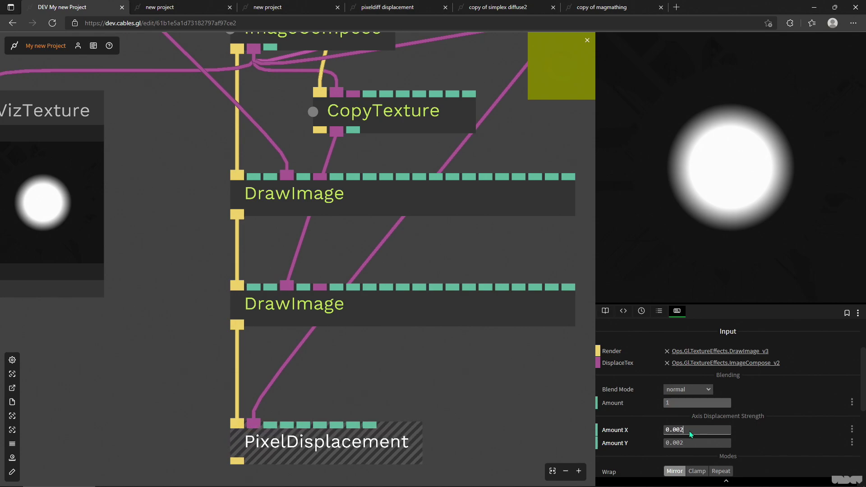
{"action": "scroll", "coordinate": [512, 378], "scroll_direction": "down", "scroll_amount": 5}
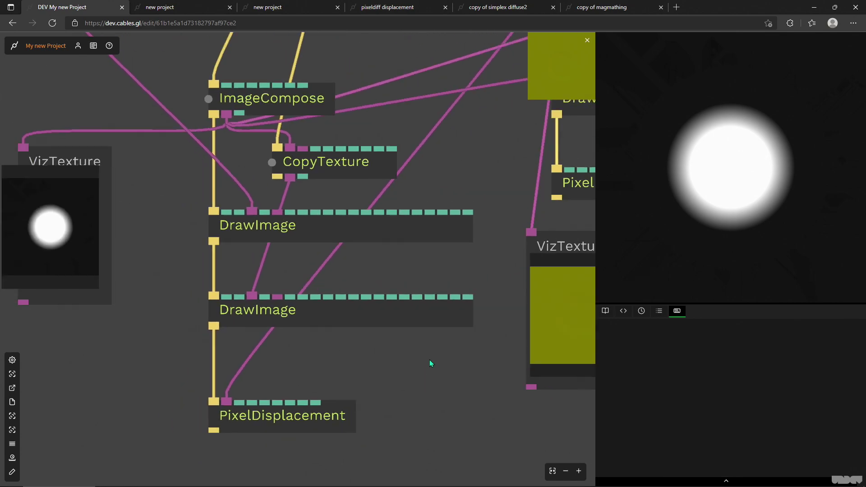
Reduce the Amount of the DrawImage above PixelDisplacement to 0.845.
{"action": "left_click", "coordinate": [393, 322]}
{"action": "left_click_drag", "start_coordinate": [732, 465], "coordinate": [719, 465]}
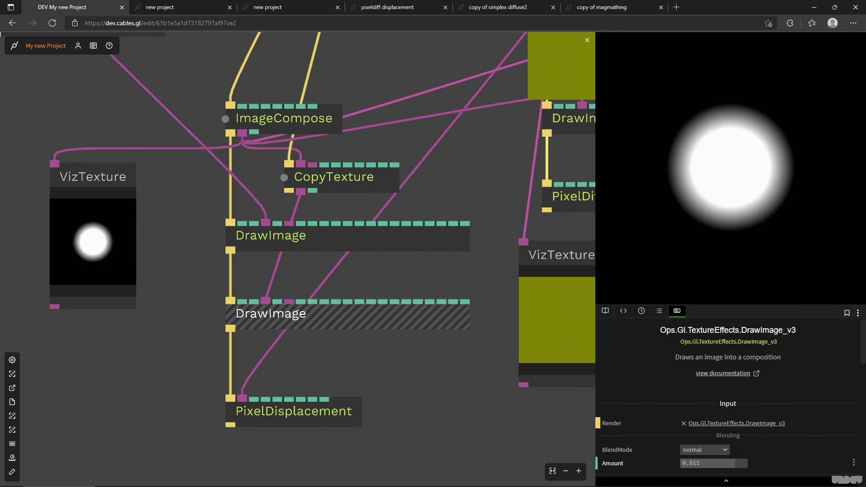
{"action": "left_click_drag", "start_coordinate": [468, 386], "coordinate": [397, 413]}
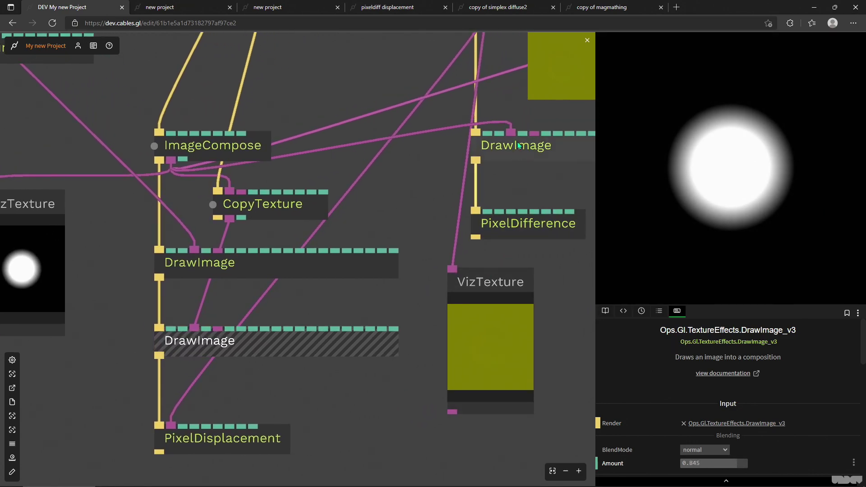
Set PixelDifference's Strength to 4.27 and Step to 2.86, and the second DrawImage's Amount in the displacement chain to 0.981.
{"action": "left_click", "coordinate": [537, 146]}
{"action": "left_click", "coordinate": [528, 224]}
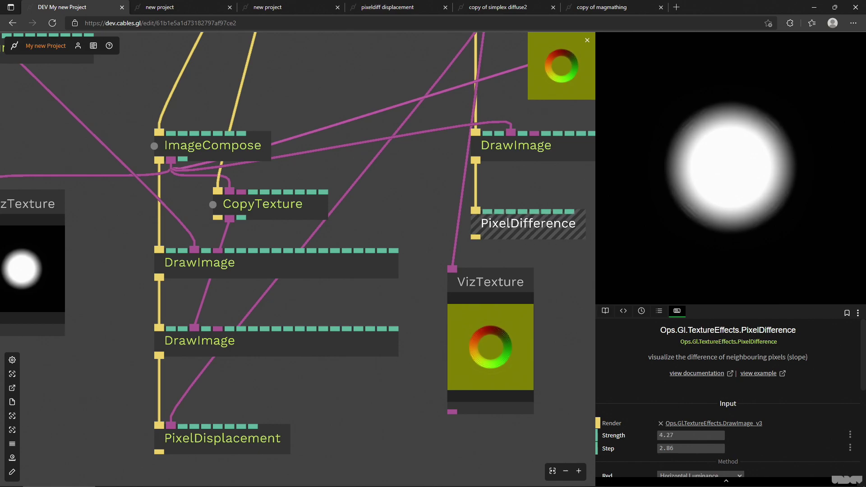
{"action": "left_click", "coordinate": [296, 354]}
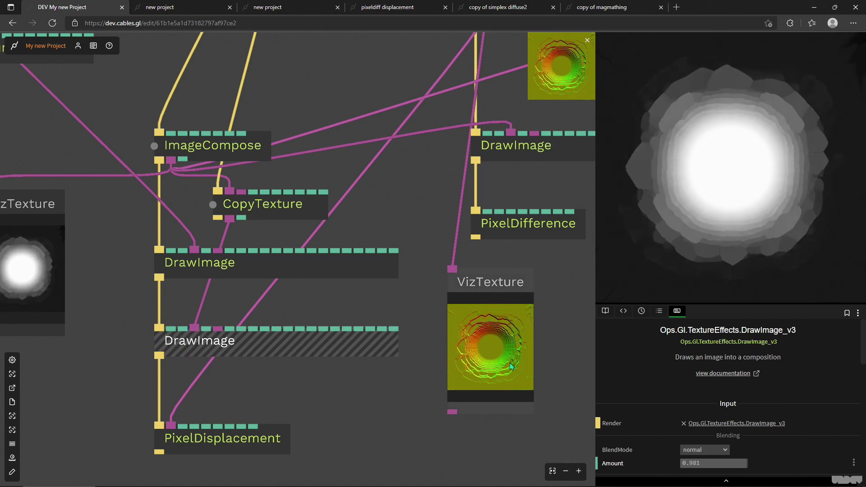
Examine the difference map up close in its VizTexture and check the texture settings of PixelDifference's ImageCompose.
{"action": "scroll", "coordinate": [575, 288], "scroll_direction": "down", "scroll_amount": 3}
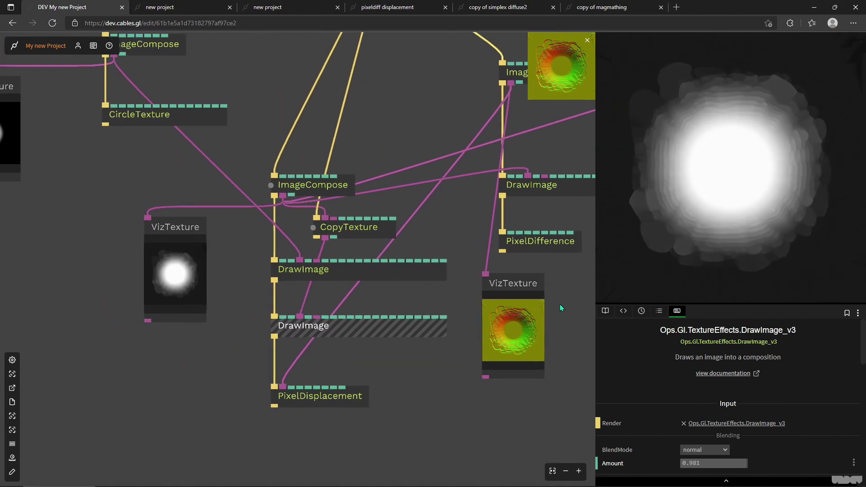
{"action": "scroll", "coordinate": [522, 343], "scroll_direction": "up", "scroll_amount": 5}
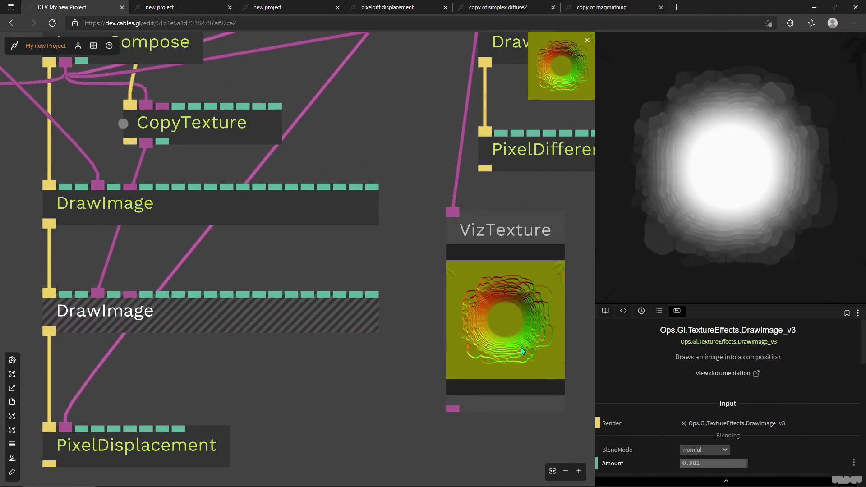
{"action": "scroll", "coordinate": [508, 360], "scroll_direction": "up", "scroll_amount": 2}
{"action": "scroll", "coordinate": [472, 361], "scroll_direction": "down", "scroll_amount": 3}
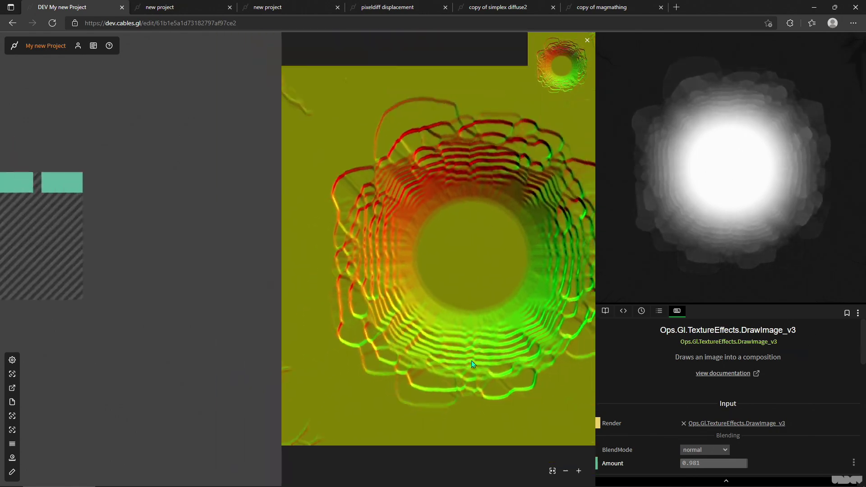
{"action": "scroll", "coordinate": [468, 356], "scroll_direction": "down", "scroll_amount": 4}
{"action": "left_click", "coordinate": [496, 93]}
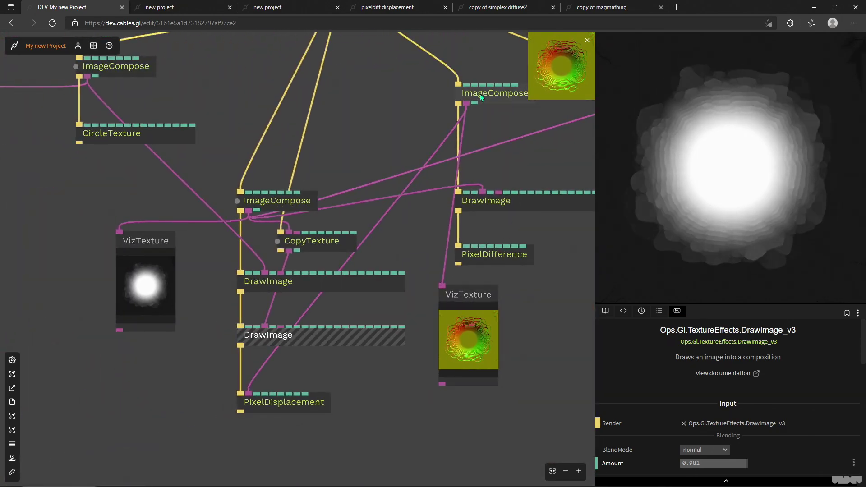
{"action": "scroll", "coordinate": [618, 382], "scroll_direction": "down", "scroll_amount": 3}
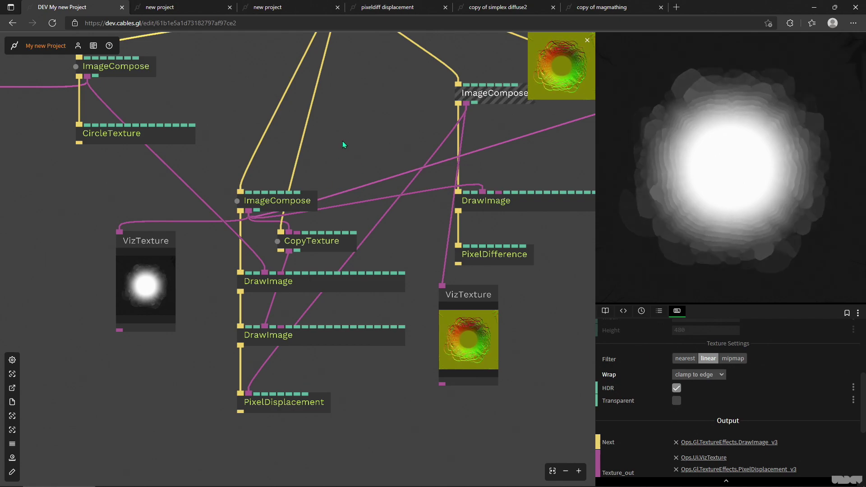
{"action": "scroll", "coordinate": [343, 140], "scroll_direction": "down", "scroll_amount": 5}
Move PixelDisplacement's ImageCompose up level with PixelDifference's ImageCompose, and turn off HDR on the latter.
{"action": "left_click", "coordinate": [301, 222]}
{"action": "left_click_drag", "start_coordinate": [301, 222], "coordinate": [304, 209]}
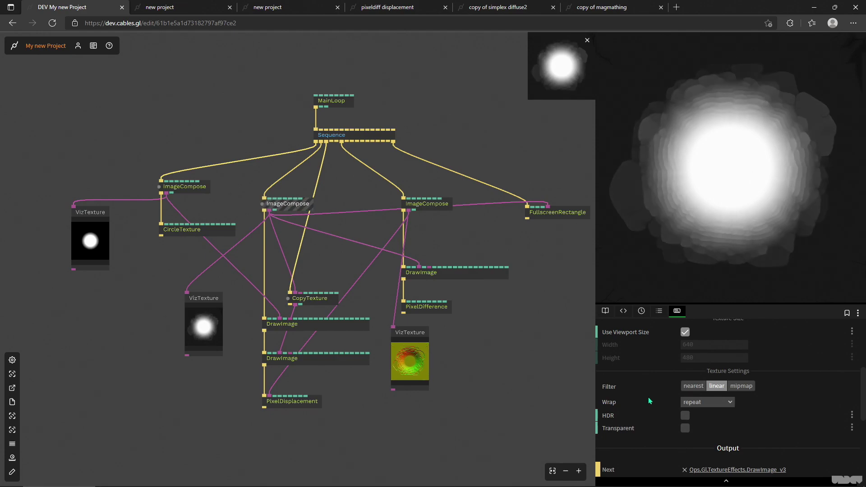
{"action": "left_click", "coordinate": [430, 210]}
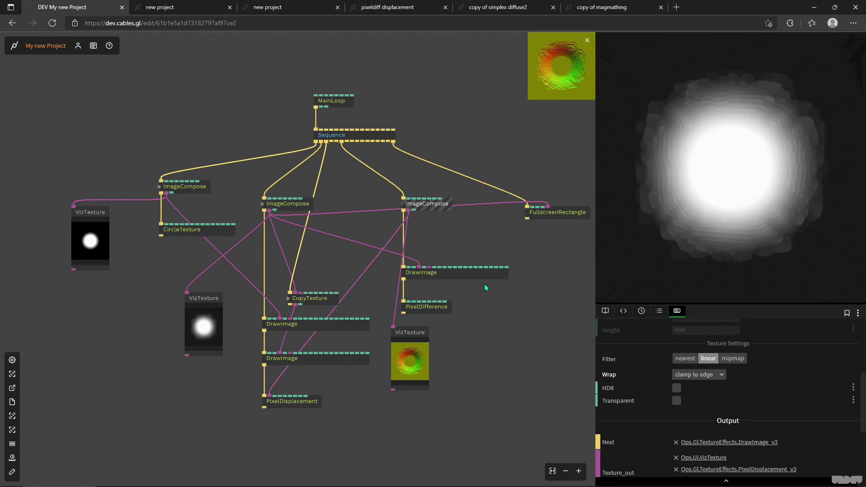
Inspect the ring and contour lines of the difference map up close with HDR off.
{"action": "scroll", "coordinate": [419, 376], "scroll_direction": "up", "scroll_amount": 10}
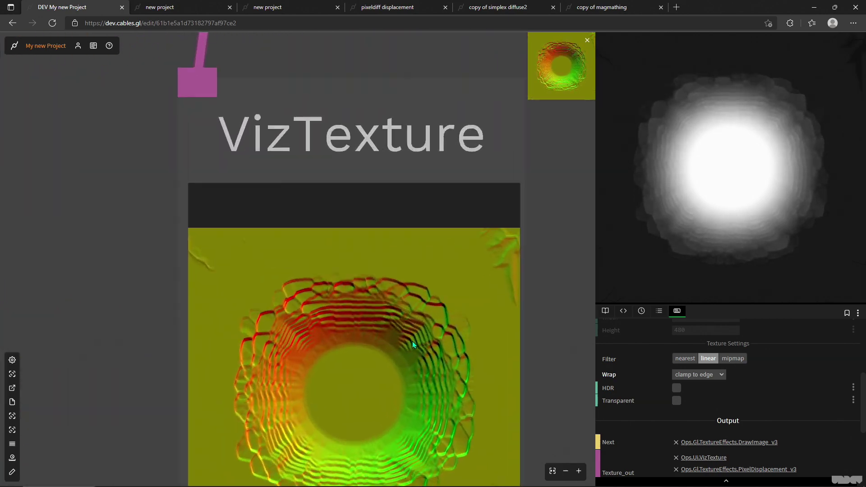
{"action": "scroll", "coordinate": [432, 332], "scroll_direction": "up", "scroll_amount": 3}
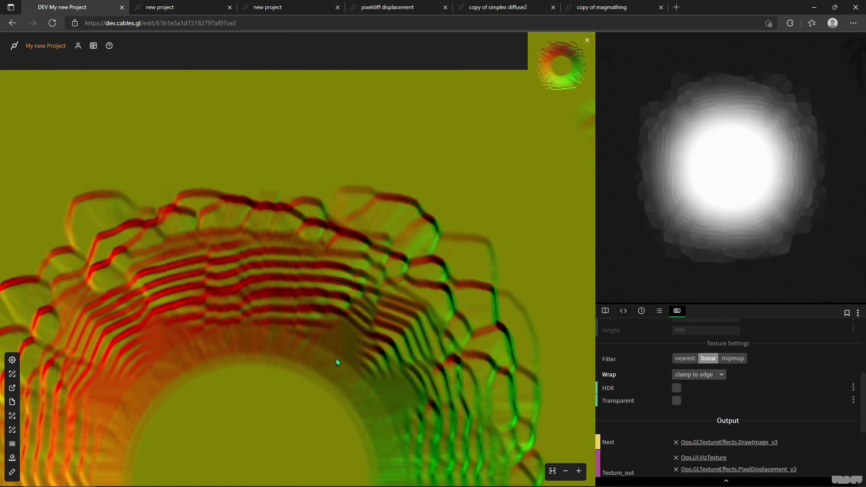
{"action": "scroll", "coordinate": [370, 393], "scroll_direction": "down", "scroll_amount": 1}
{"action": "scroll", "coordinate": [372, 392], "scroll_direction": "down", "scroll_amount": 4}
{"action": "left_click_drag", "start_coordinate": [488, 392], "coordinate": [532, 248]}
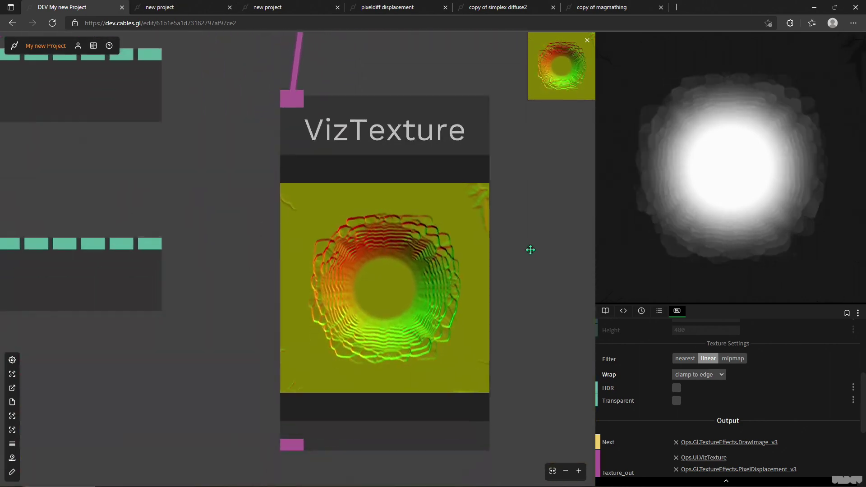
{"action": "scroll", "coordinate": [390, 346], "scroll_direction": "up", "scroll_amount": 2}
{"action": "scroll", "coordinate": [391, 345], "scroll_direction": "up", "scroll_amount": 5}
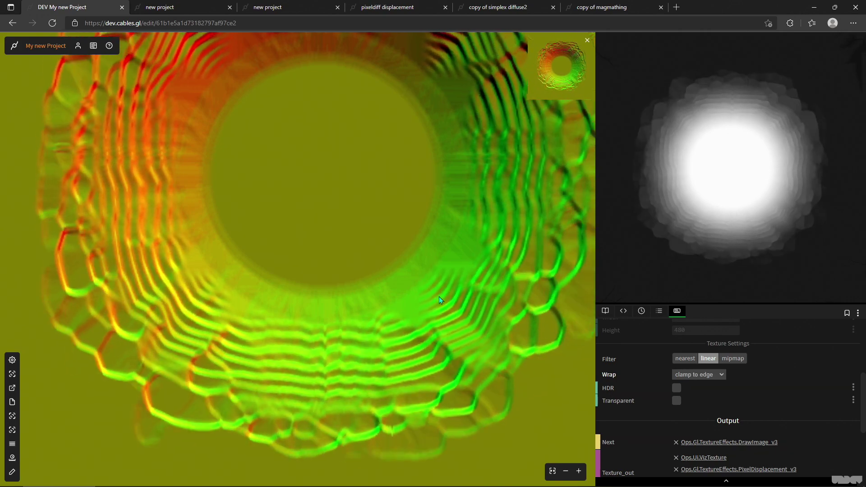
Compare the HDR texture settings of PixelDifference's ImageCompose and PixelDisplacement's ImageCompose.
{"action": "scroll", "coordinate": [440, 296], "scroll_direction": "down", "scroll_amount": 5}
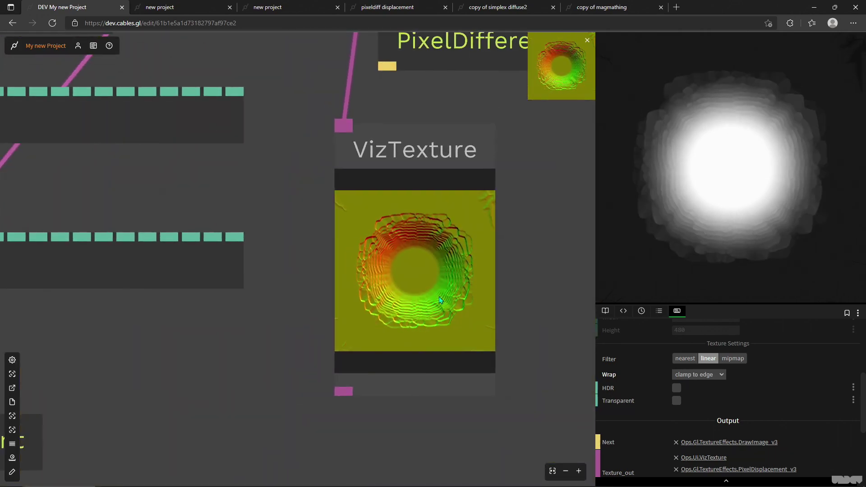
{"action": "scroll", "coordinate": [440, 296], "scroll_direction": "down", "scroll_amount": 3}
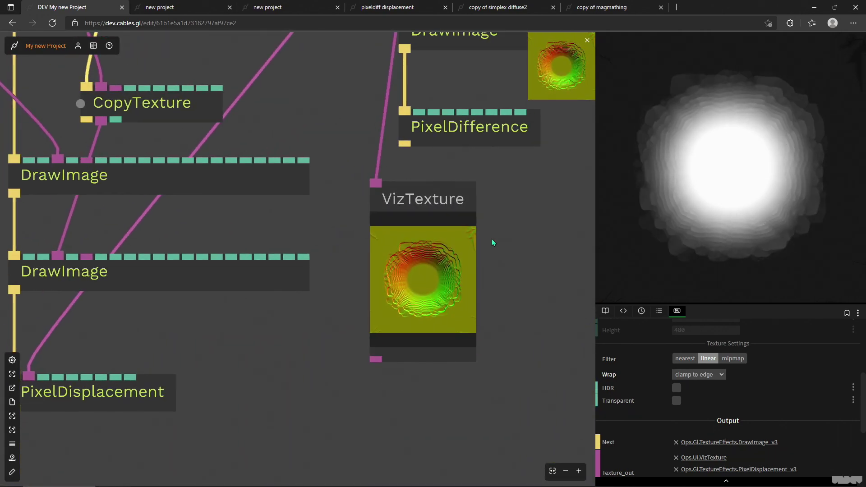
{"action": "scroll", "coordinate": [492, 239], "scroll_direction": "down", "scroll_amount": 5}
{"action": "left_click_drag", "start_coordinate": [507, 173], "coordinate": [497, 241]}
{"action": "left_click", "coordinate": [677, 388]}
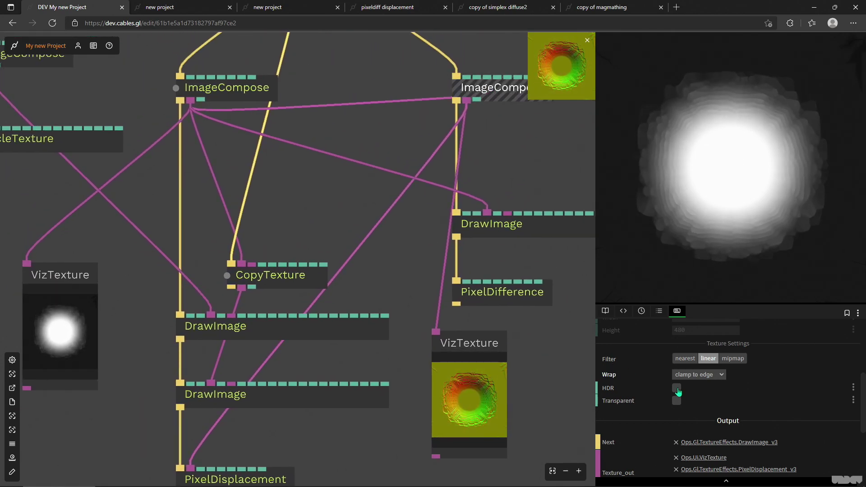
{"action": "left_click", "coordinate": [218, 96]}
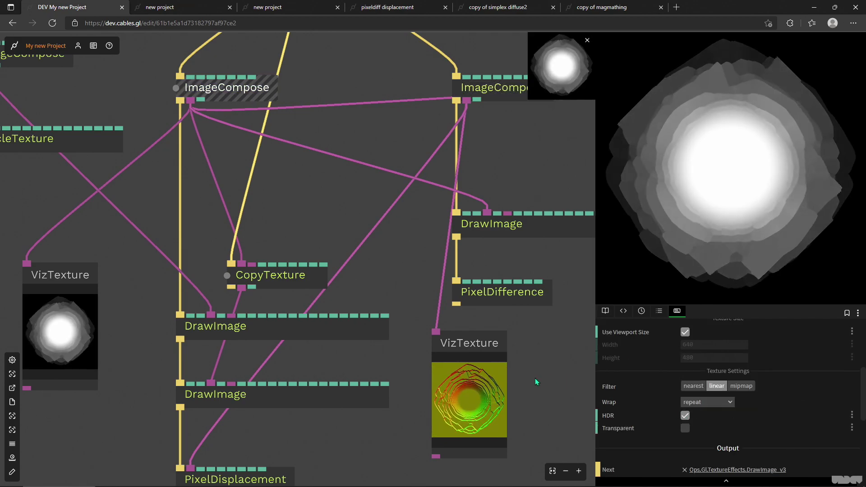
{"action": "scroll", "coordinate": [497, 357], "scroll_direction": "down", "scroll_amount": 2}
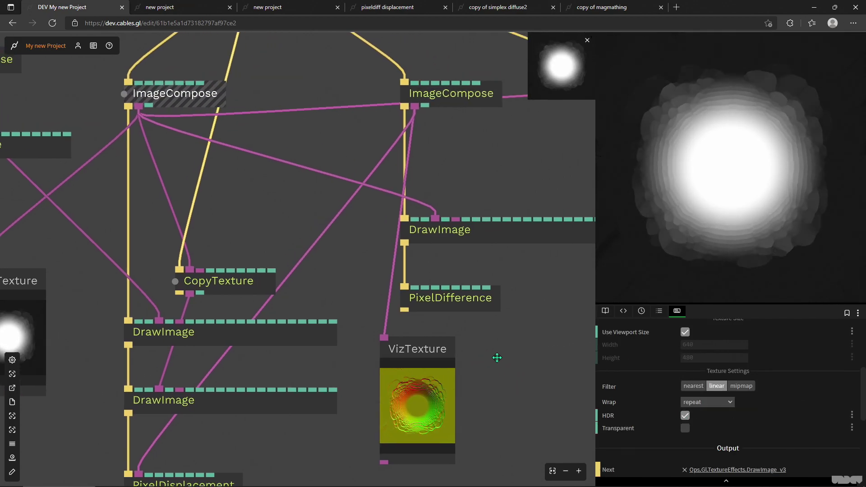
Move FullscreenRectangle farther from PixelDifference's chain and add a new ImageCompose on a free Sequence output between them.
{"action": "scroll", "coordinate": [421, 323], "scroll_direction": "down", "scroll_amount": 3}
{"action": "scroll", "coordinate": [498, 301], "scroll_direction": "down", "scroll_amount": 4}
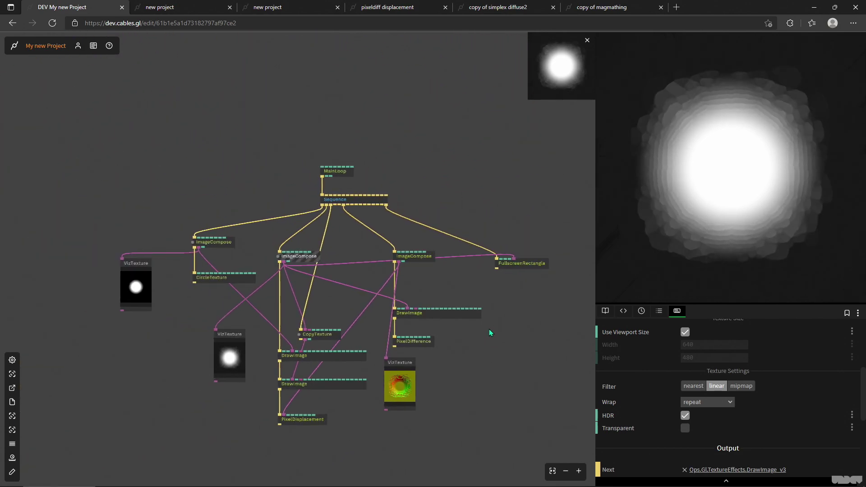
{"action": "left_click_drag", "start_coordinate": [489, 332], "coordinate": [400, 339]}
{"action": "left_click_drag", "start_coordinate": [436, 274], "coordinate": [499, 271]}
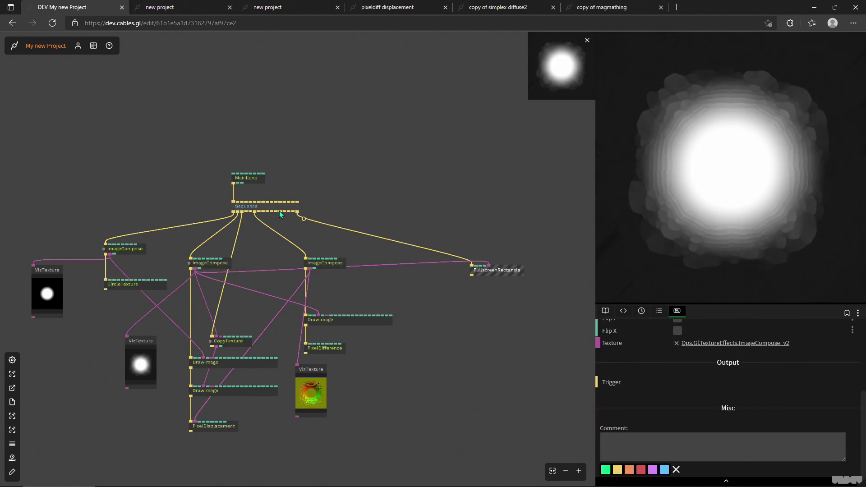
{"action": "left_click_drag", "start_coordinate": [282, 212], "coordinate": [428, 299]}
{"action": "type", "text": "image"}
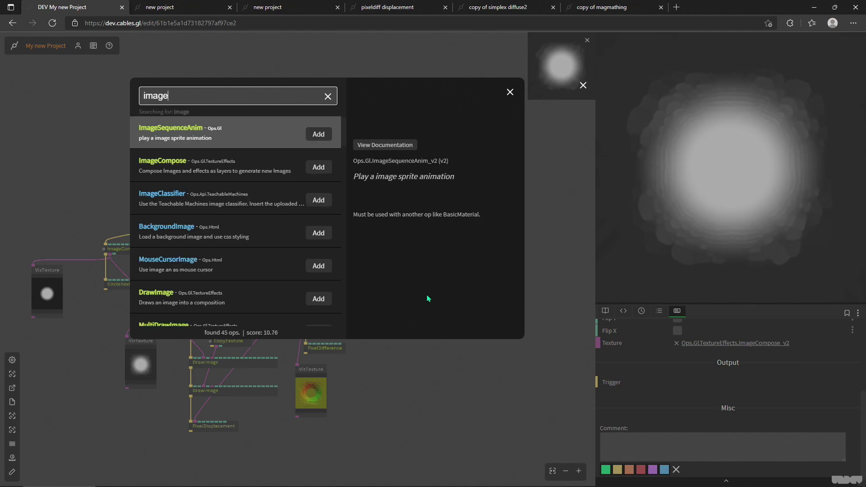
{"action": "key", "text": "Down"}
{"action": "key", "text": "Return"}
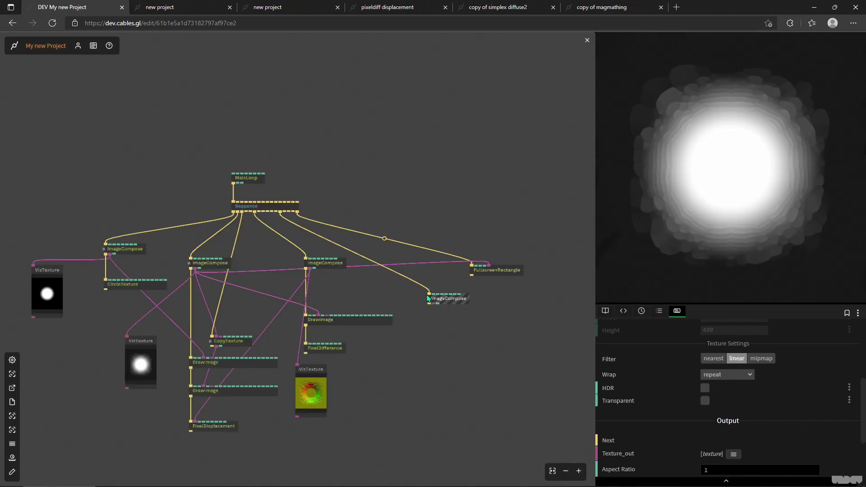
Add a DrawImage fed by PixelDisplacement's ImageCompose under the new ImageCompose, and route the new composition's texture to FullscreenRectangle.
{"action": "left_click_drag", "start_coordinate": [429, 302], "coordinate": [433, 335]}
{"action": "type", "text": "draw"}
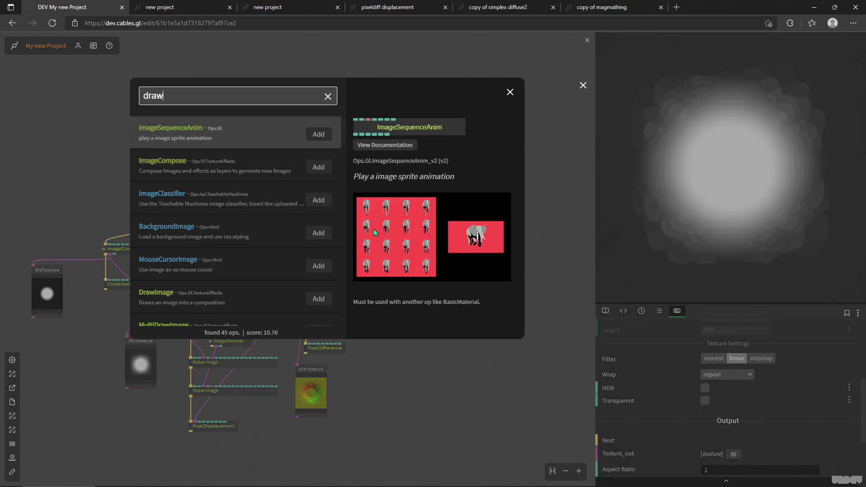
{"action": "left_click", "coordinate": [318, 171]}
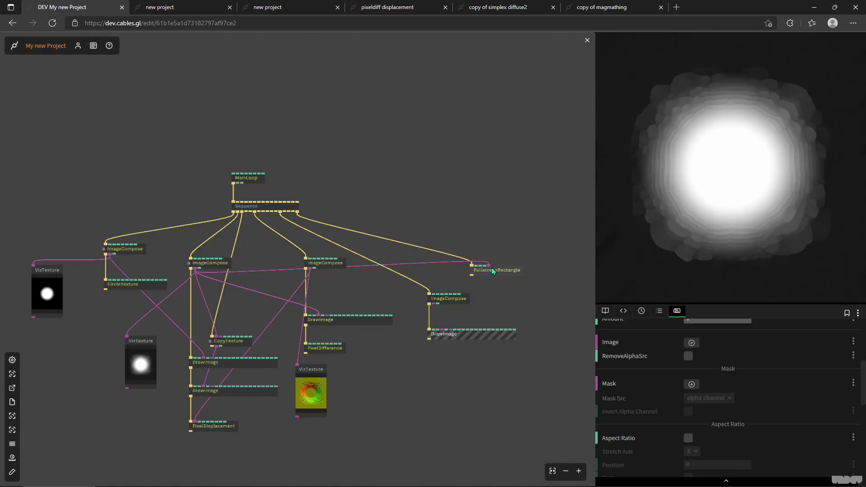
{"action": "left_click_drag", "start_coordinate": [459, 323], "coordinate": [443, 330]}
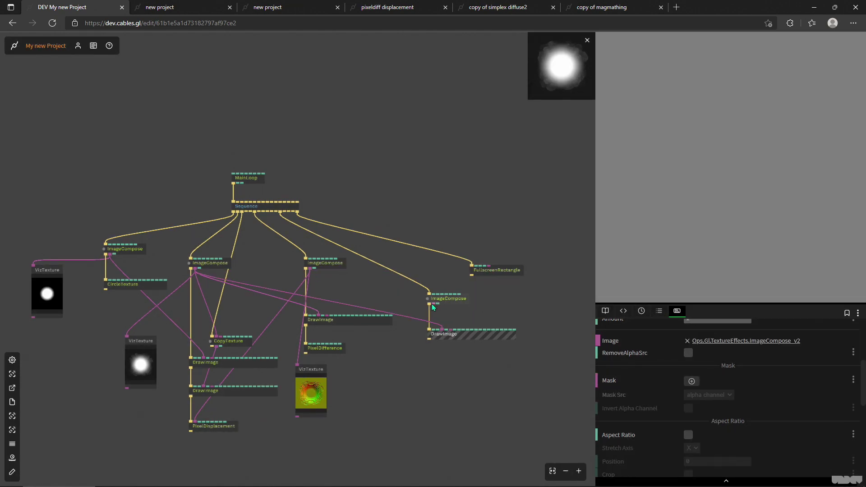
{"action": "left_click_drag", "start_coordinate": [436, 305], "coordinate": [488, 269]}
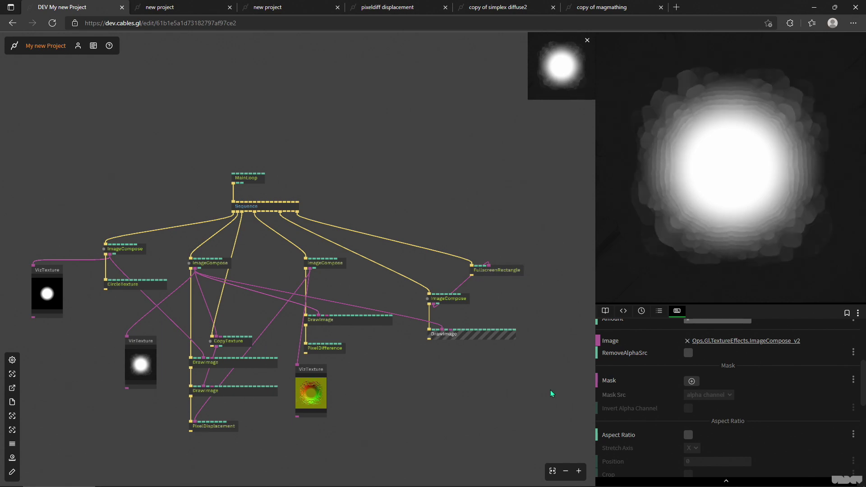
Add a ColorMap below the new DrawImage and feed its Gradient from a new ColorPalettes op.
{"action": "left_click_drag", "start_coordinate": [431, 339], "coordinate": [431, 376]}
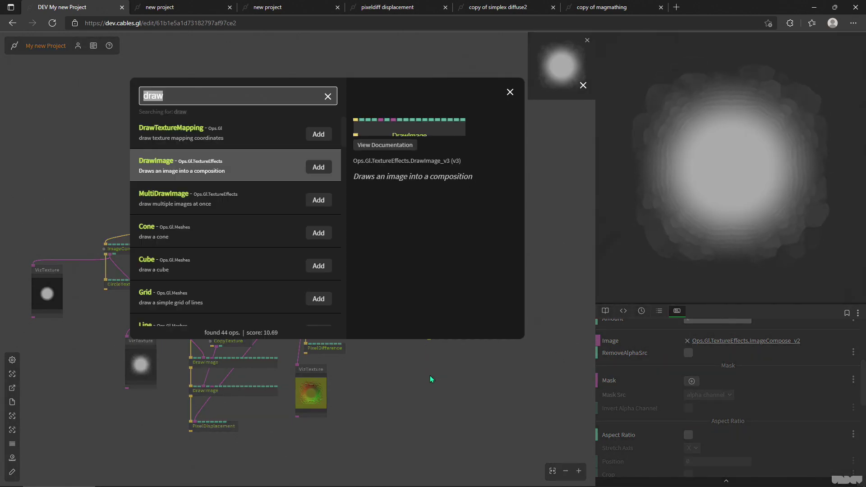
{"action": "type", "text": "colormap"}
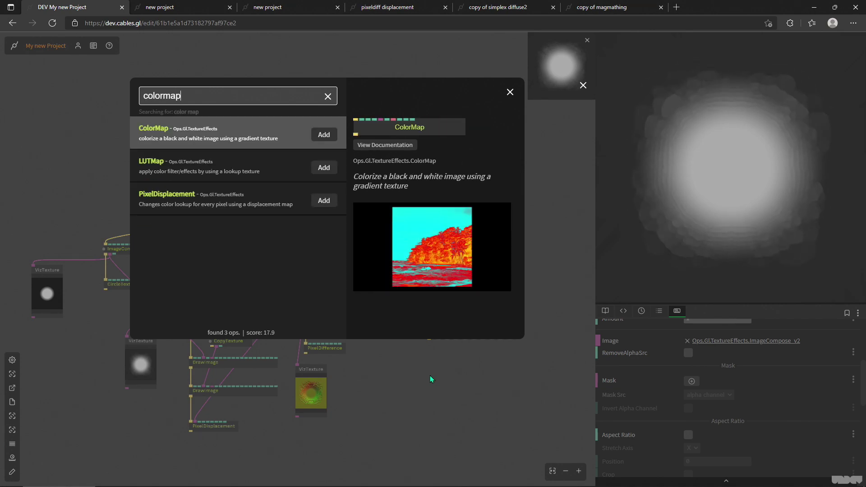
{"action": "key", "text": "Return"}
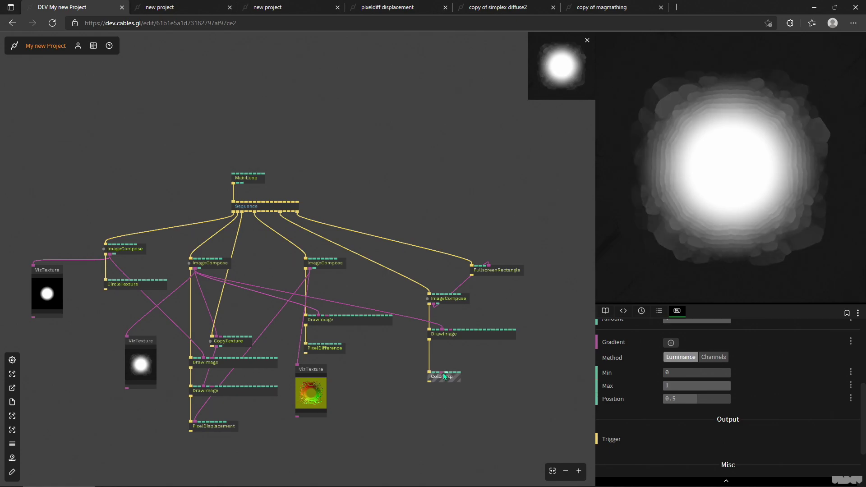
{"action": "double_click", "coordinate": [467, 361]}
{"action": "type", "text": "color"}
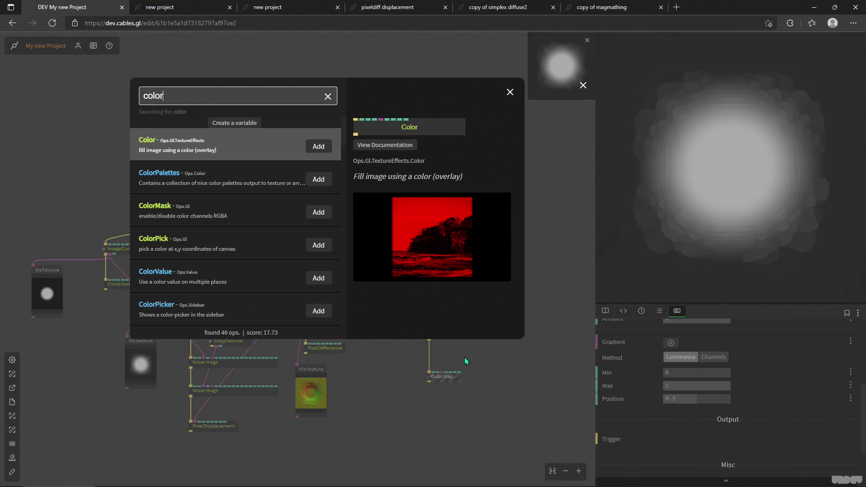
{"action": "type", "text": "pal"}
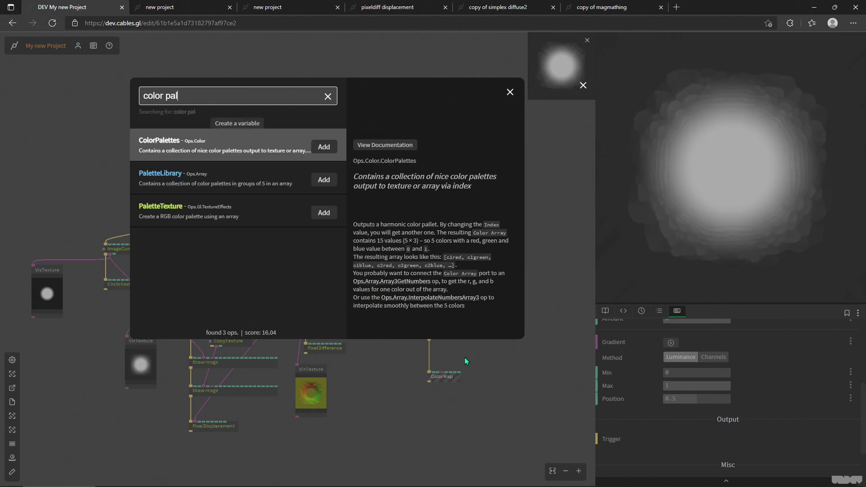
{"action": "key", "text": "Return"}
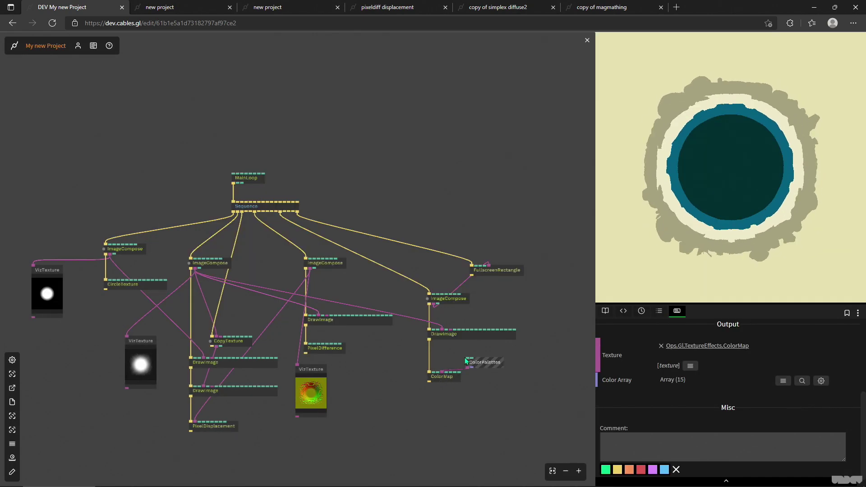
Turn on Smooth for ColorPalettes and set its Index to 99.
{"action": "scroll", "coordinate": [458, 420], "scroll_direction": "up", "scroll_amount": 4}
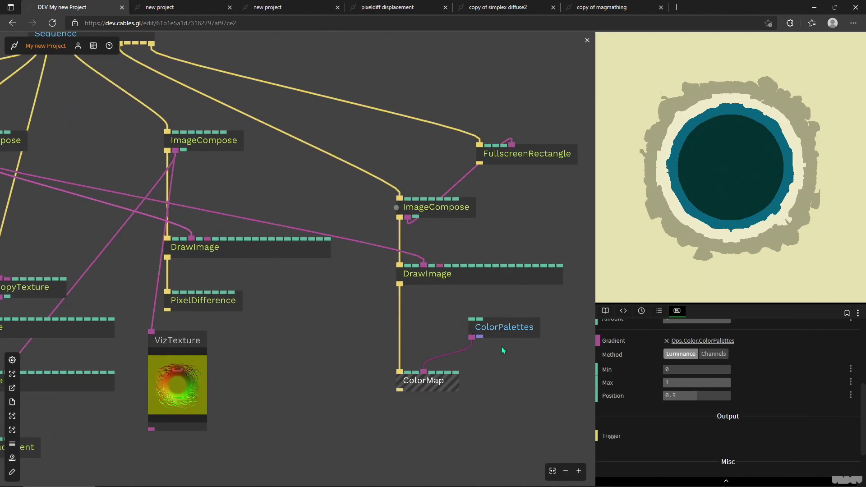
{"action": "left_click", "coordinate": [502, 334]}
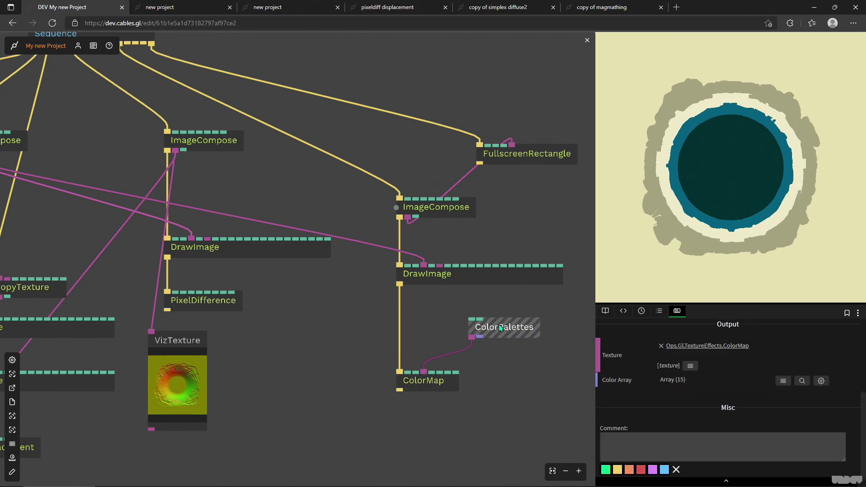
{"action": "scroll", "coordinate": [643, 388], "scroll_direction": "up", "scroll_amount": 3}
{"action": "left_click", "coordinate": [662, 401]}
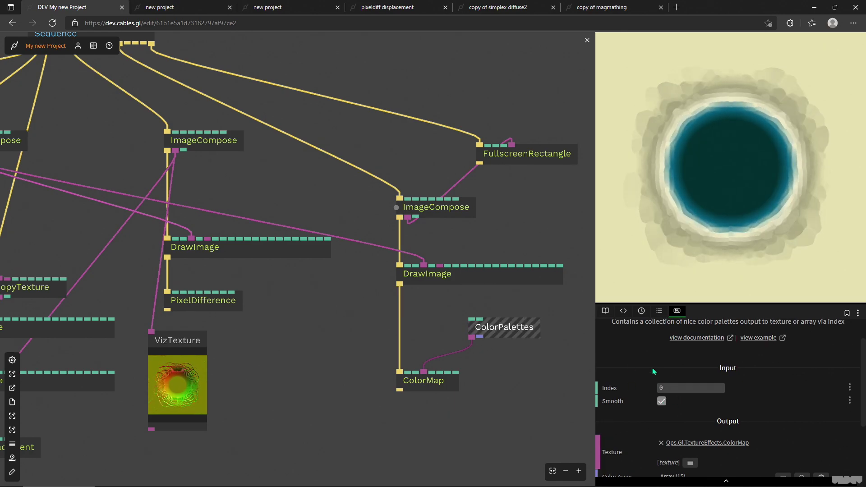
{"action": "left_click_drag", "start_coordinate": [690, 388], "coordinate": [738, 389]}
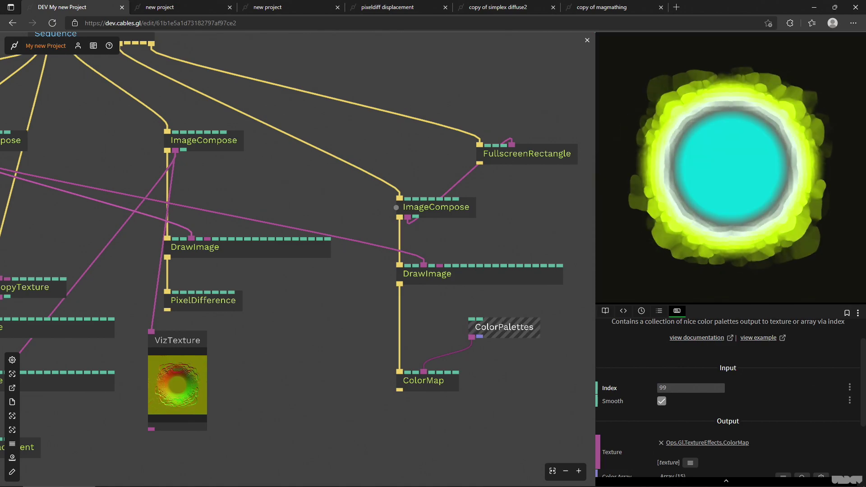
Check ColorMap's blending and gradient settings, and examine the feedback chain in the pixeldiff displacement patch.
{"action": "left_click", "coordinate": [434, 384]}
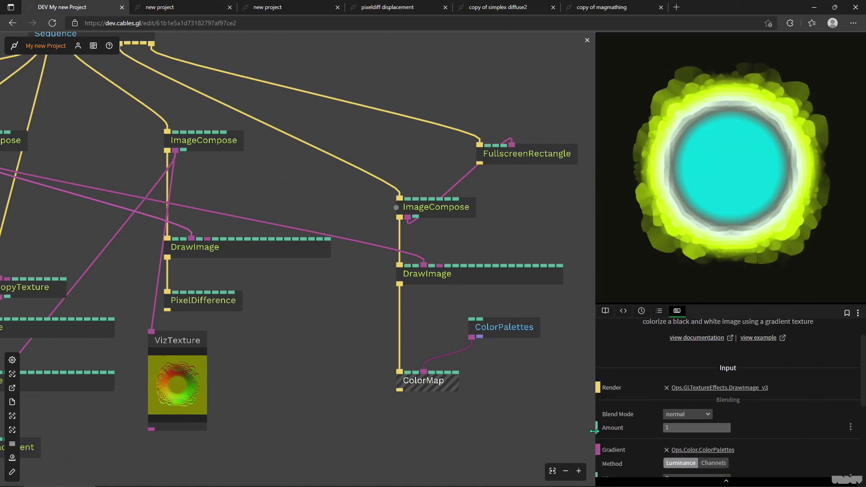
{"action": "scroll", "coordinate": [641, 429], "scroll_direction": "down", "scroll_amount": 1}
{"action": "scroll", "coordinate": [495, 368], "scroll_direction": "down", "scroll_amount": 2}
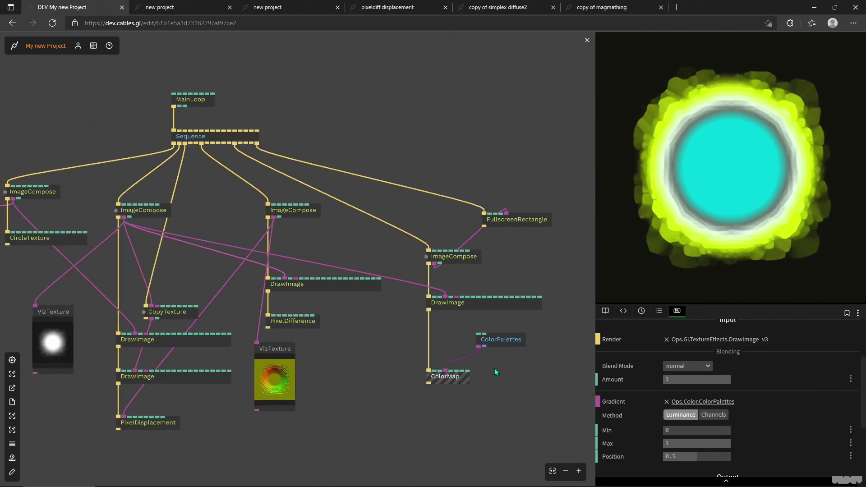
{"action": "scroll", "coordinate": [494, 368], "scroll_direction": "down", "scroll_amount": 2}
{"action": "scroll", "coordinate": [408, 382], "scroll_direction": "down", "scroll_amount": 2}
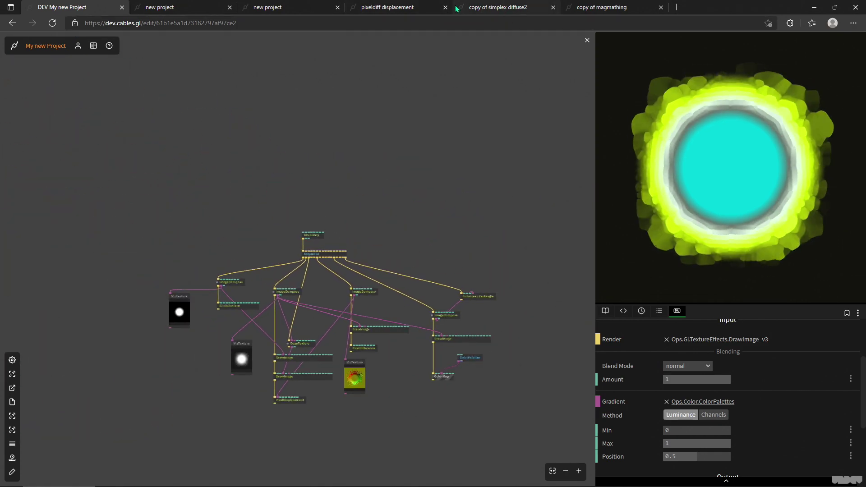
{"action": "left_click", "coordinate": [398, 9]}
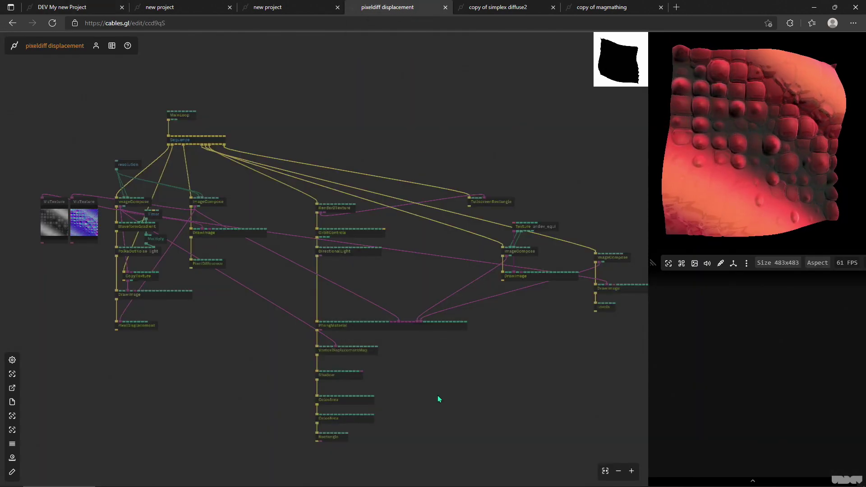
{"action": "left_click_drag", "start_coordinate": [413, 395], "coordinate": [594, 354]}
{"action": "scroll", "coordinate": [352, 284], "scroll_direction": "up", "scroll_amount": 3}
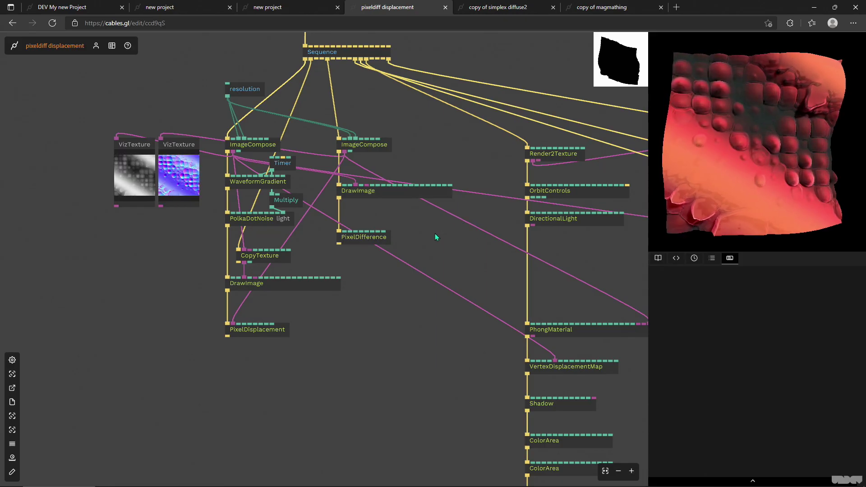
Switch to the copy of simplex diffuse2 patch and examine the WaveformGradient, PixelDisplacement and ToNormalMap ops under its ImageCompose.
{"action": "left_click", "coordinate": [512, 10]}
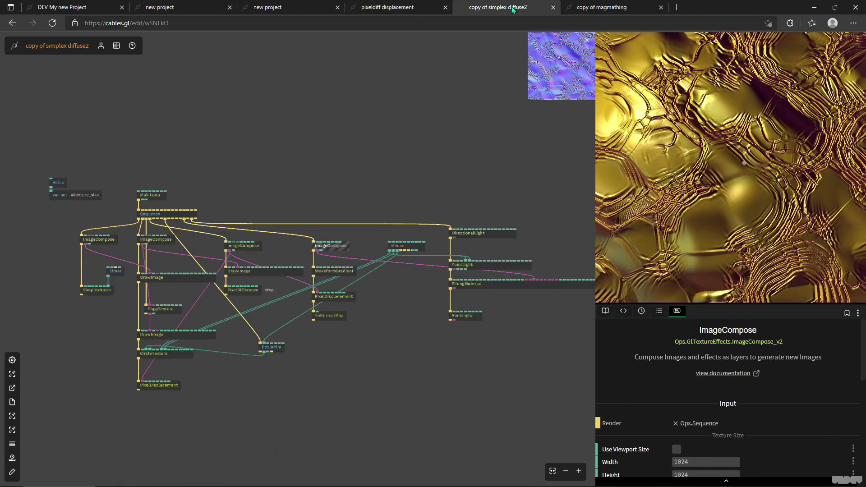
{"action": "scroll", "coordinate": [279, 334], "scroll_direction": "up", "scroll_amount": 5}
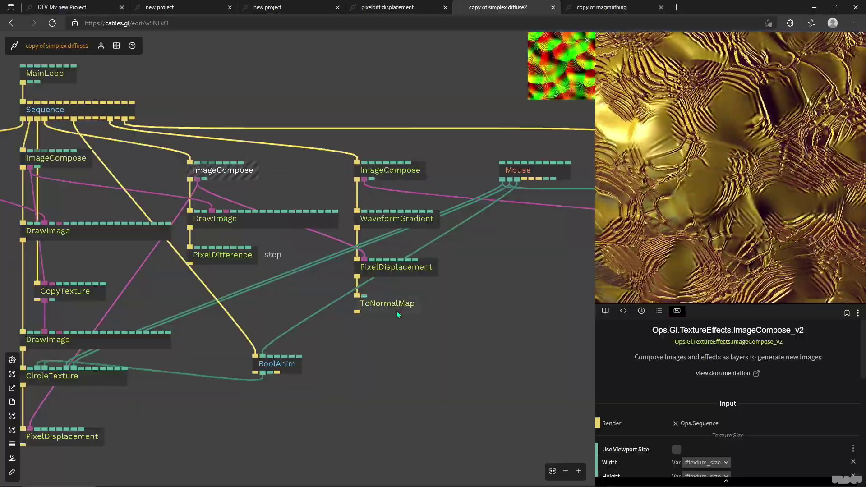
{"action": "left_click", "coordinate": [397, 310]}
{"action": "scroll", "coordinate": [415, 313], "scroll_direction": "right", "scroll_amount": 3}
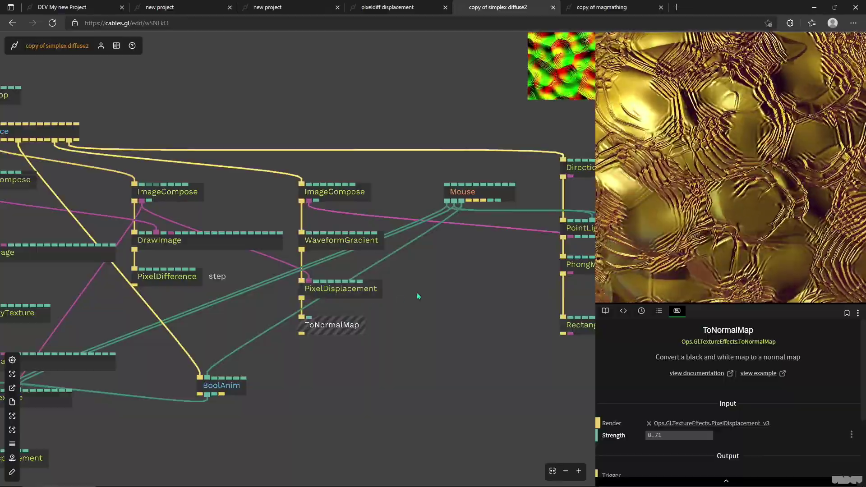
{"action": "left_click", "coordinate": [368, 289]}
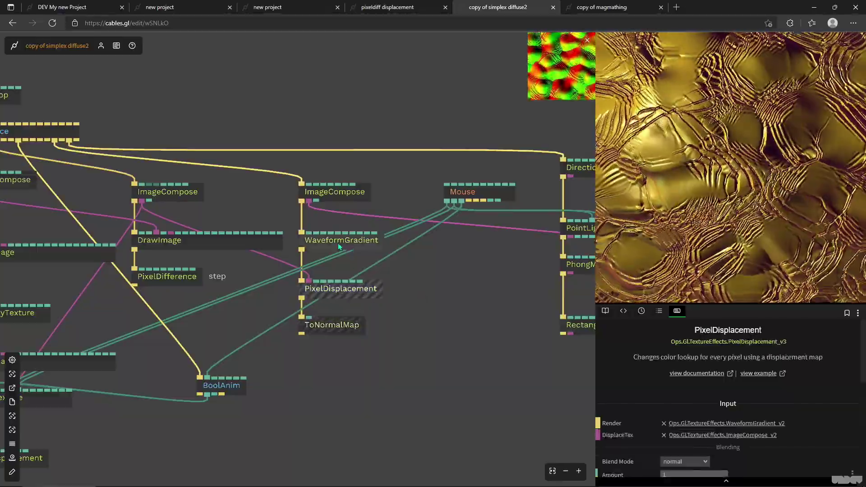
{"action": "left_click", "coordinate": [337, 241]}
{"action": "left_click", "coordinate": [345, 193]}
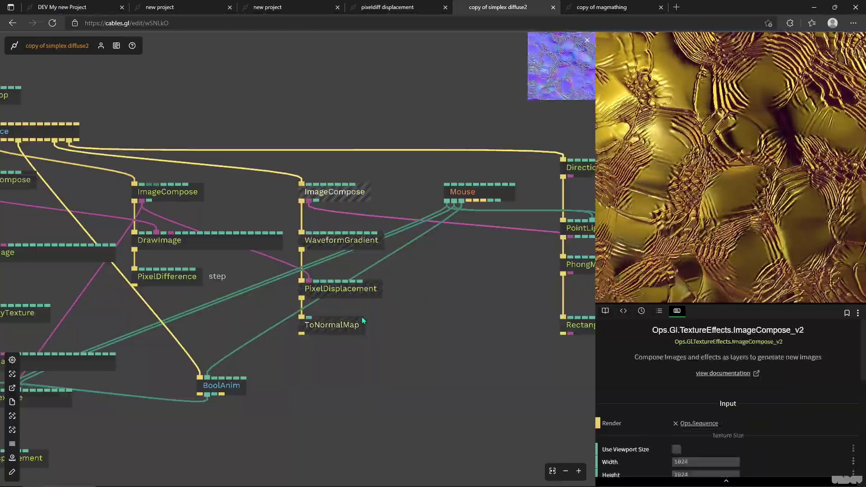
In the pixeldiff displacement patch, try Zero as PixelDifference's Blue method and set it back to One.
{"action": "left_click", "coordinate": [404, 8]}
{"action": "left_click", "coordinate": [356, 242]}
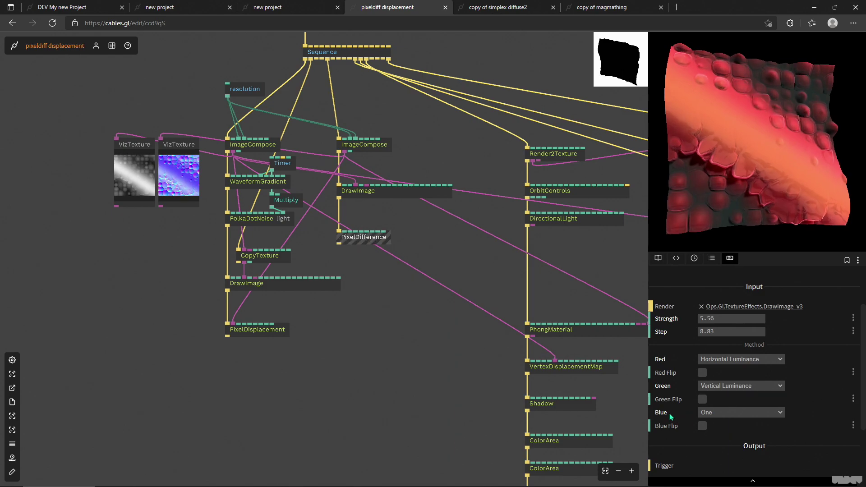
{"action": "left_click", "coordinate": [727, 413]}
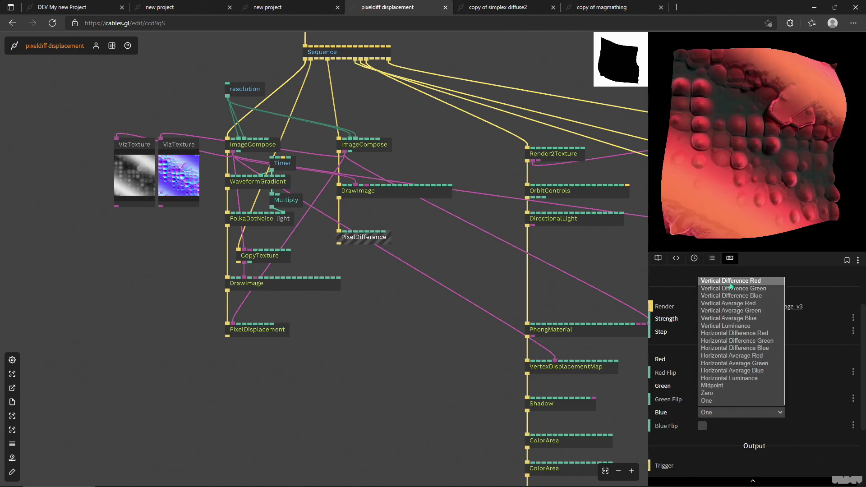
{"action": "left_click", "coordinate": [719, 396]}
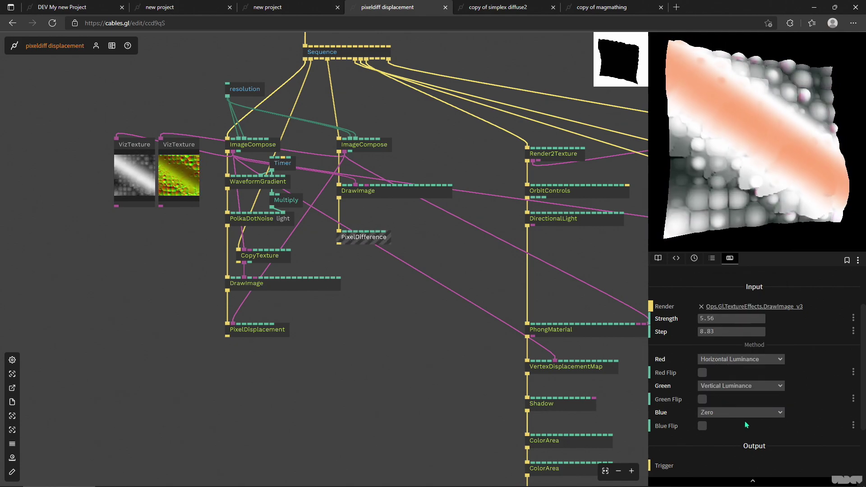
{"action": "left_click", "coordinate": [730, 416]}
{"action": "left_click", "coordinate": [727, 386]}
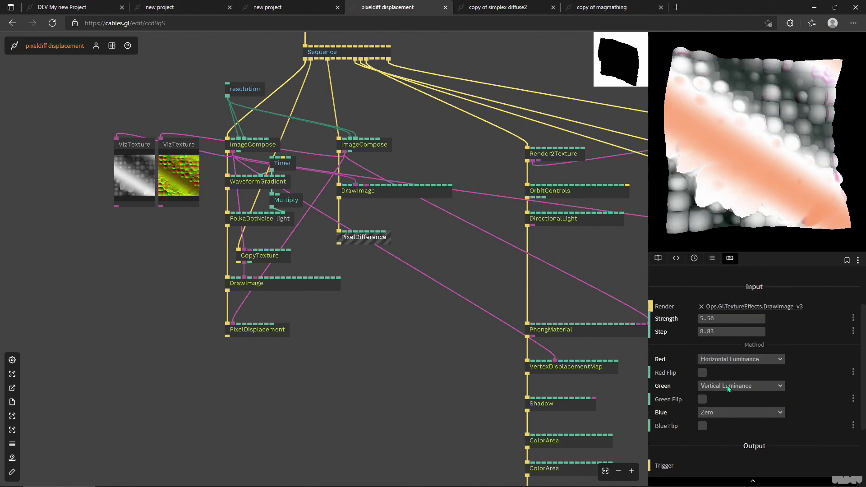
{"action": "left_click", "coordinate": [740, 411]}
{"action": "left_click", "coordinate": [725, 401]}
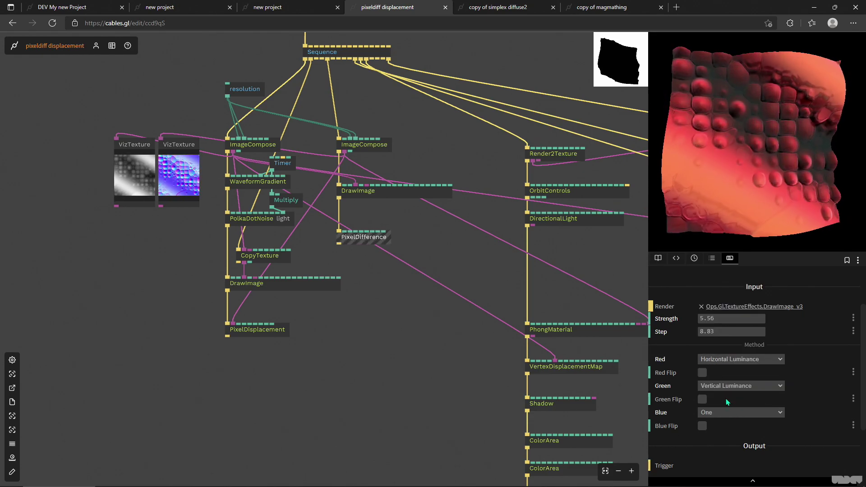
Examine the PixelDifference output in the VizTexture preview up close and the overall layout of the pixeldiff displacement patch.
{"action": "scroll", "coordinate": [271, 199], "scroll_direction": "up", "scroll_amount": 10}
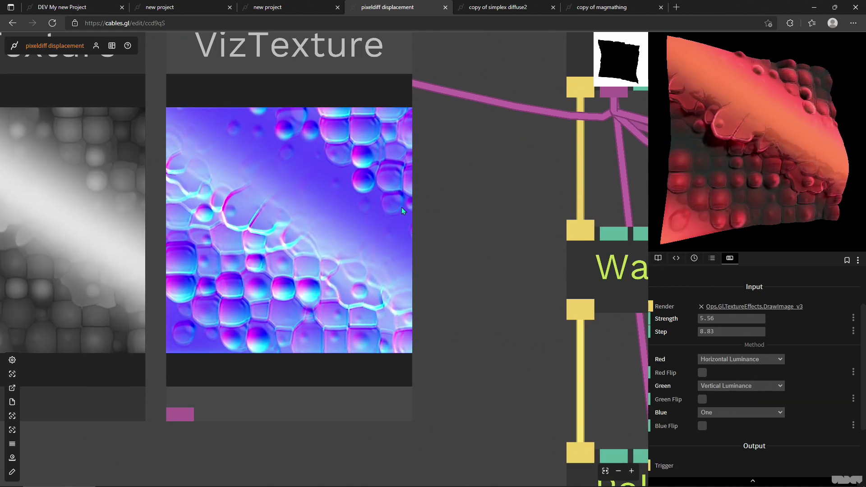
{"action": "scroll", "coordinate": [340, 234], "scroll_direction": "down", "scroll_amount": 4}
{"action": "scroll", "coordinate": [334, 224], "scroll_direction": "down", "scroll_amount": 3}
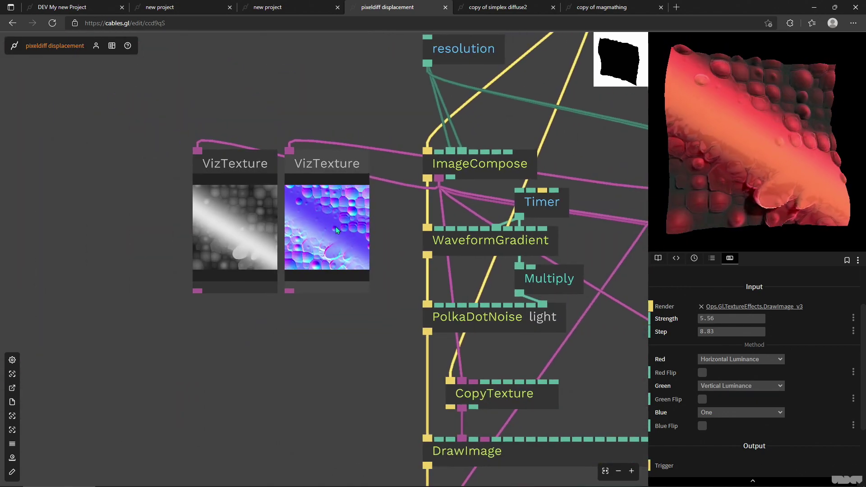
{"action": "scroll", "coordinate": [376, 333], "scroll_direction": "down", "scroll_amount": 10}
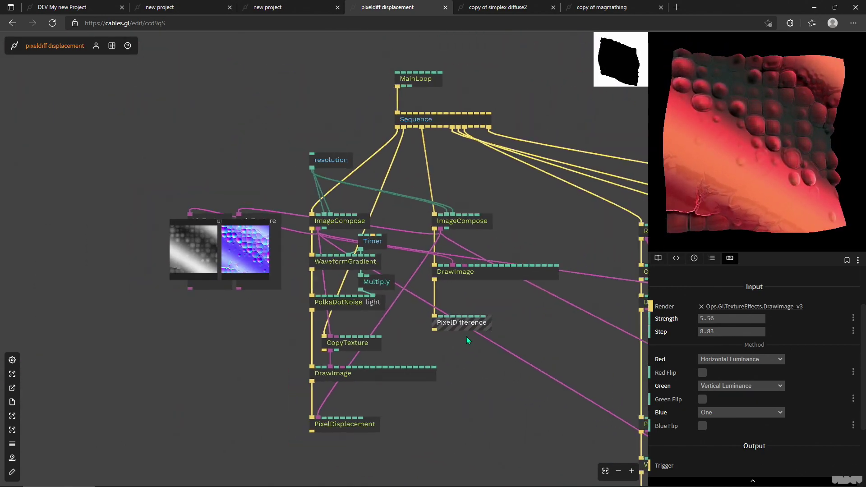
{"action": "scroll", "coordinate": [600, 376], "scroll_direction": "down", "scroll_amount": 3}
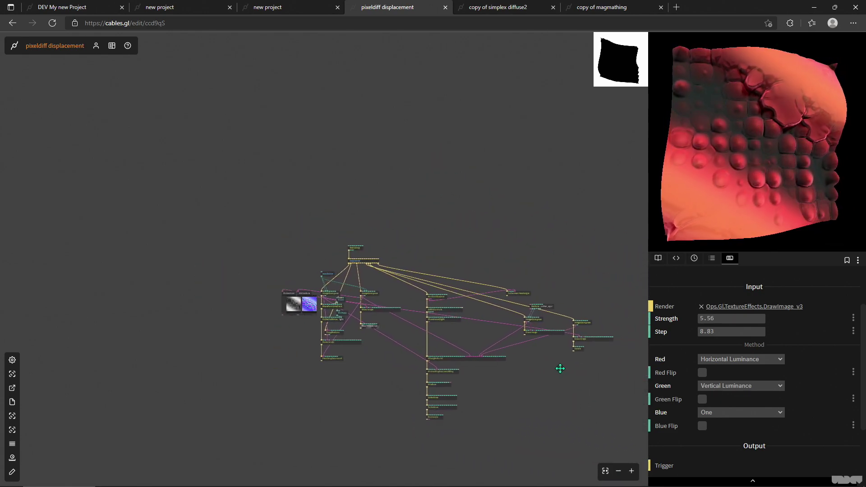
Return to the My new Project patch with its full op network in view.
{"action": "left_click", "coordinate": [270, 7]}
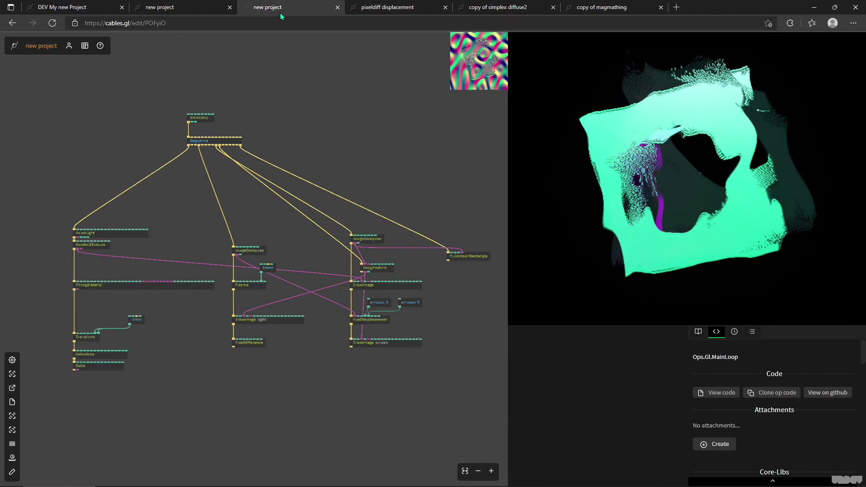
{"action": "left_click", "coordinate": [178, 9]}
{"action": "left_click", "coordinate": [63, 9]}
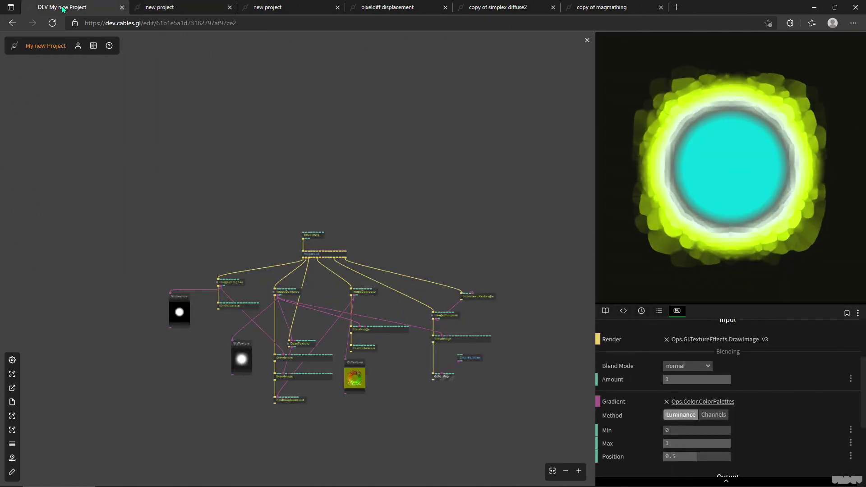
{"action": "scroll", "coordinate": [375, 410], "scroll_direction": "up", "scroll_amount": 3}
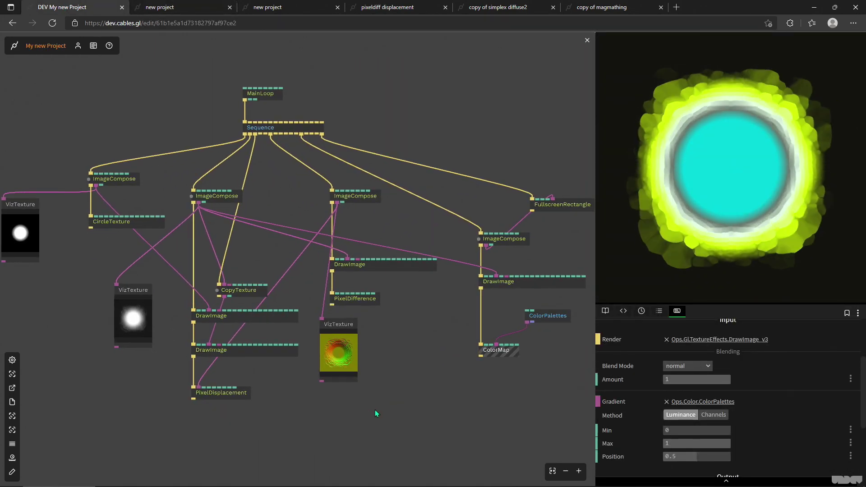